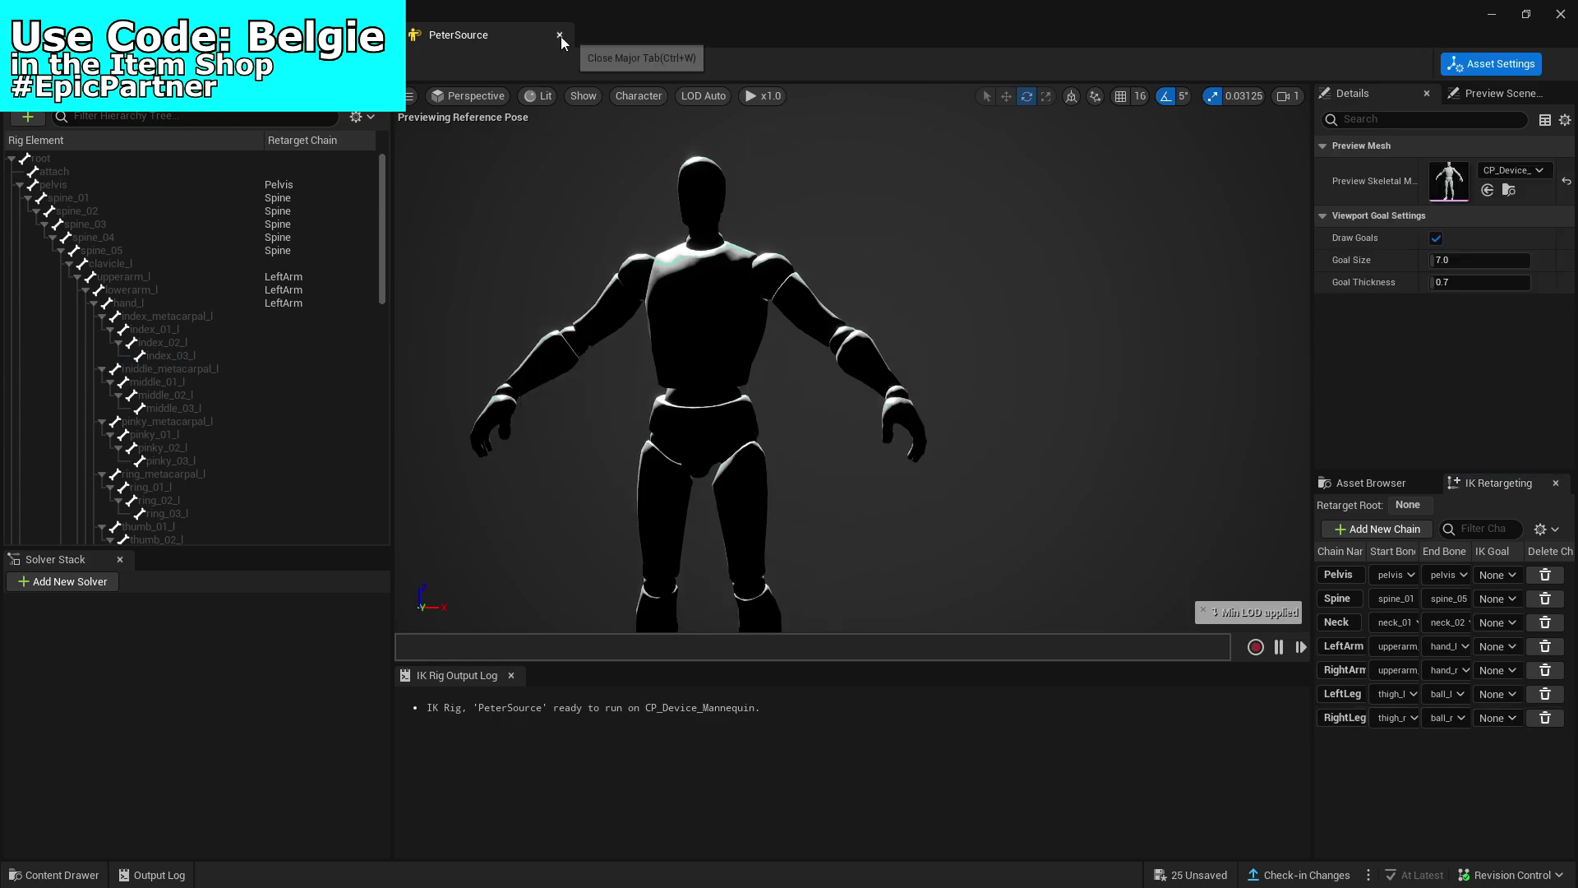
- Close the PeterSource rig and create a new IK Rig named PeterTarget in the NpcTutorial folder
left_click(559, 36)
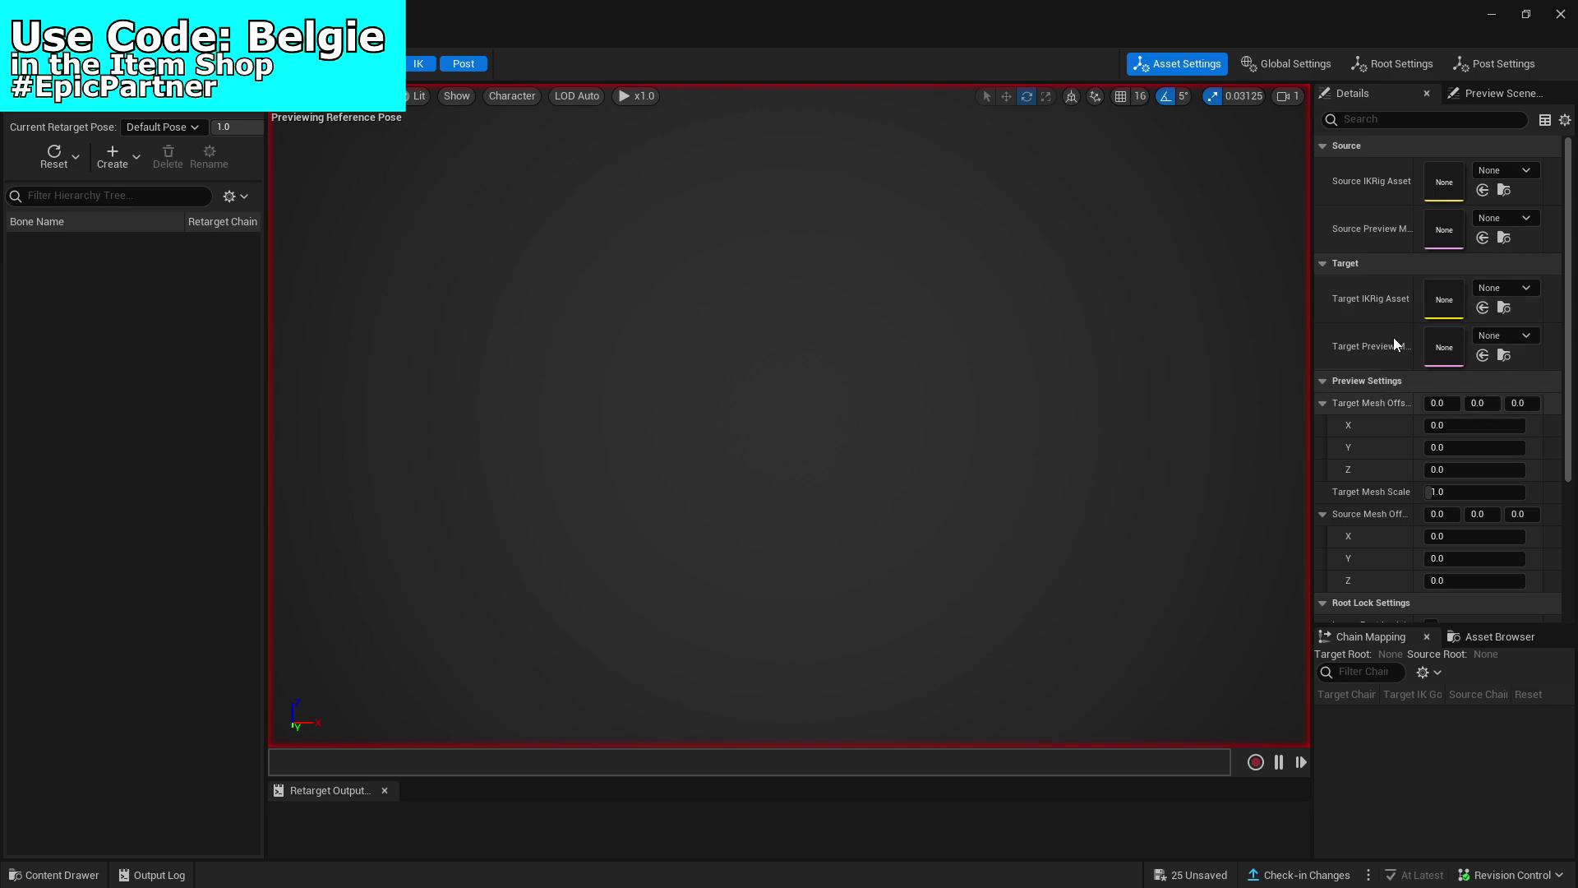
left_click(55, 874)
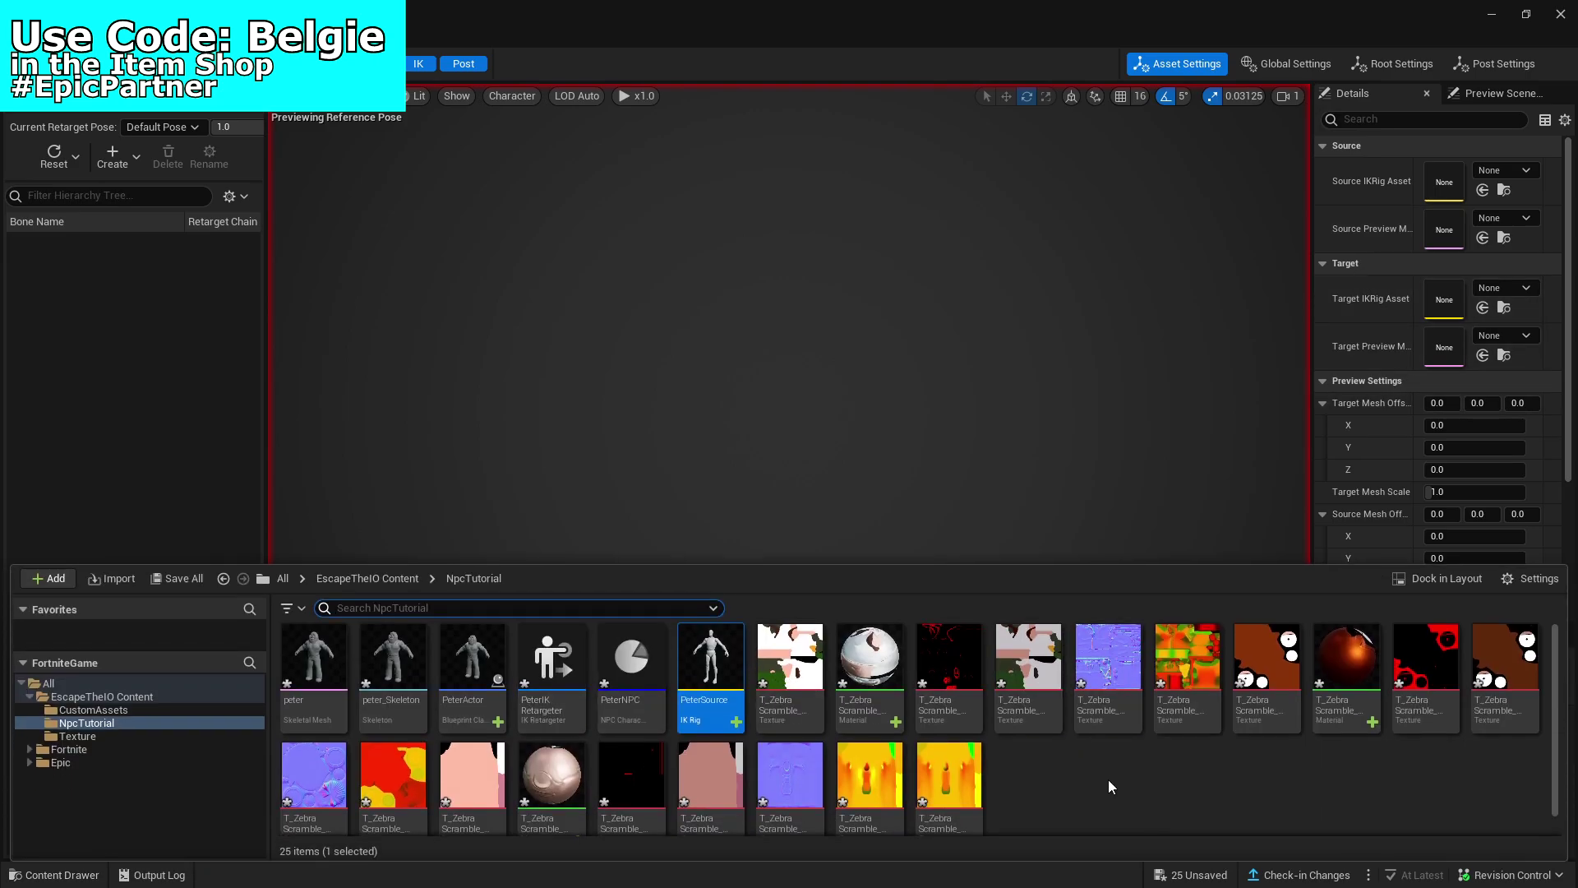
right_click(1077, 803)
mouse_move(1192, 572)
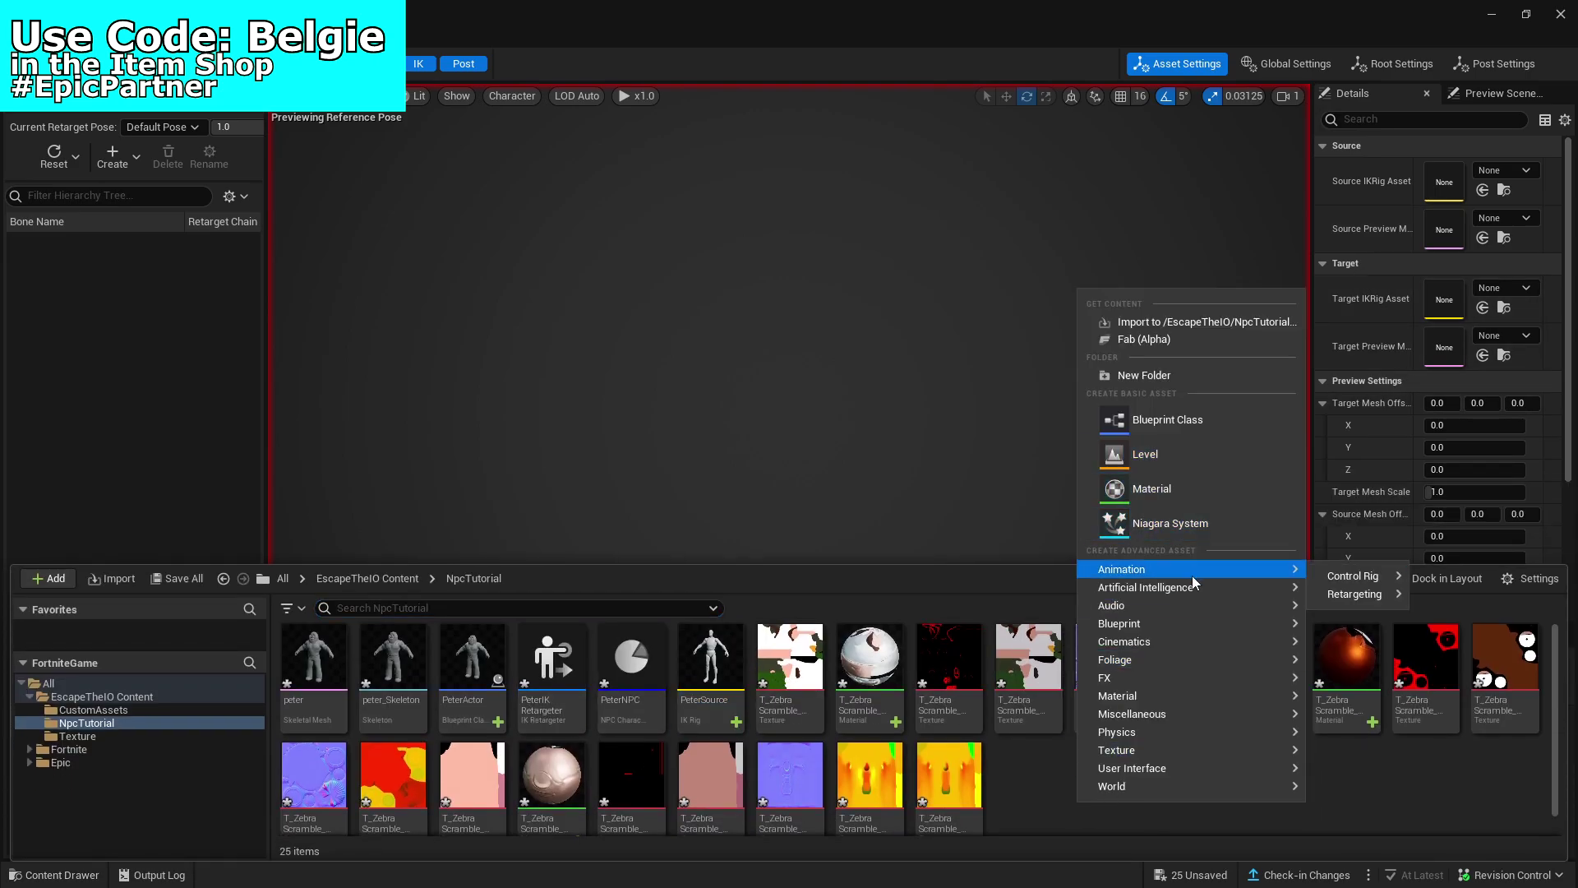
mouse_move(1369, 601)
left_click(1479, 642)
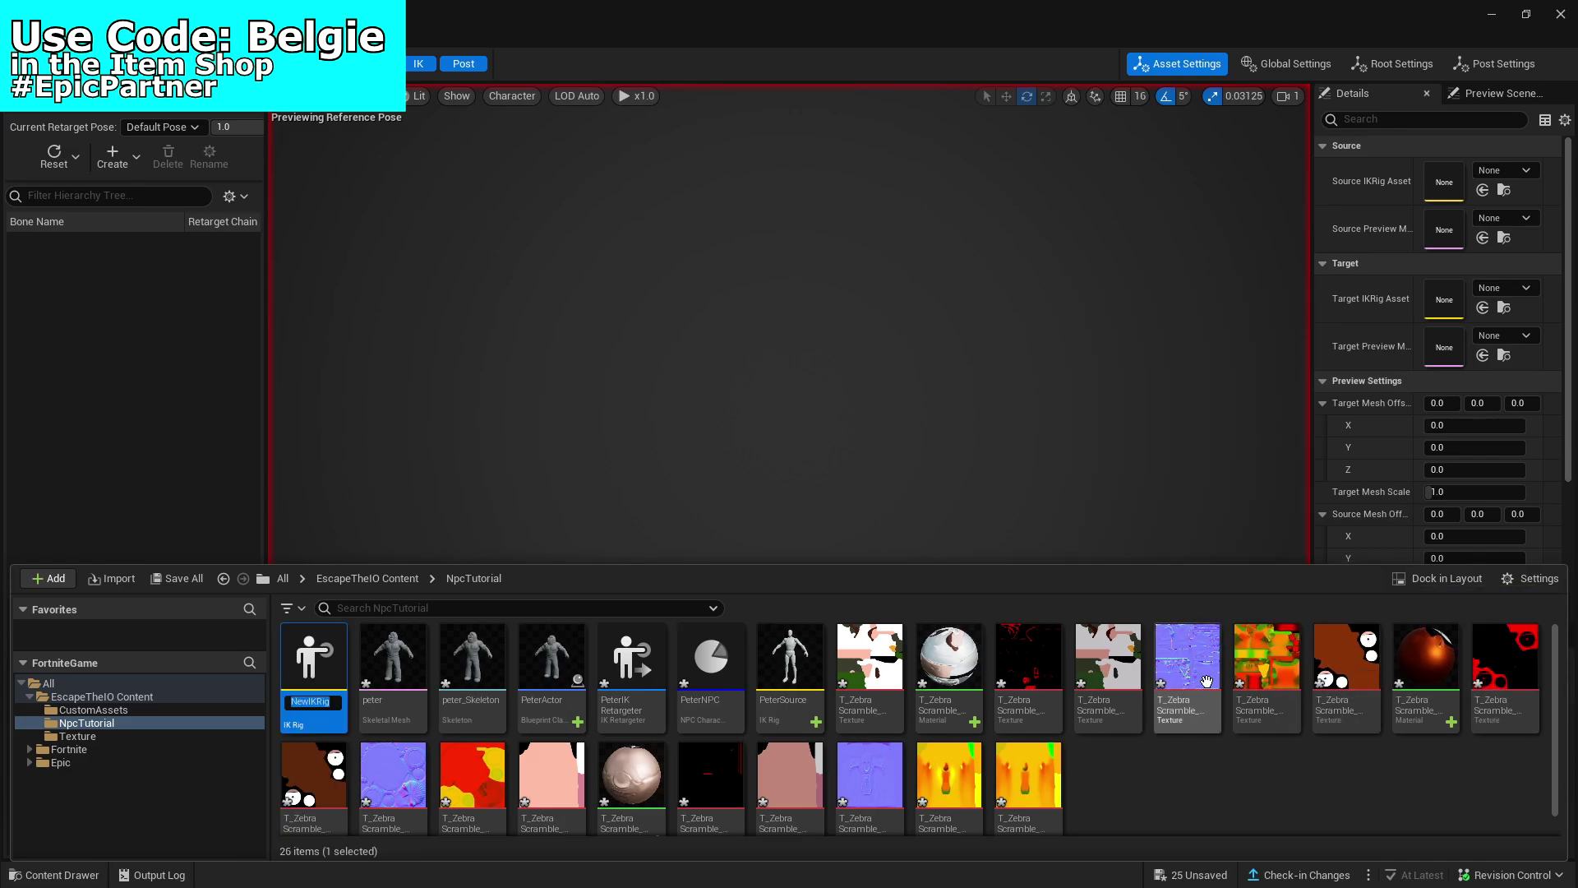
type("PeterTarget")
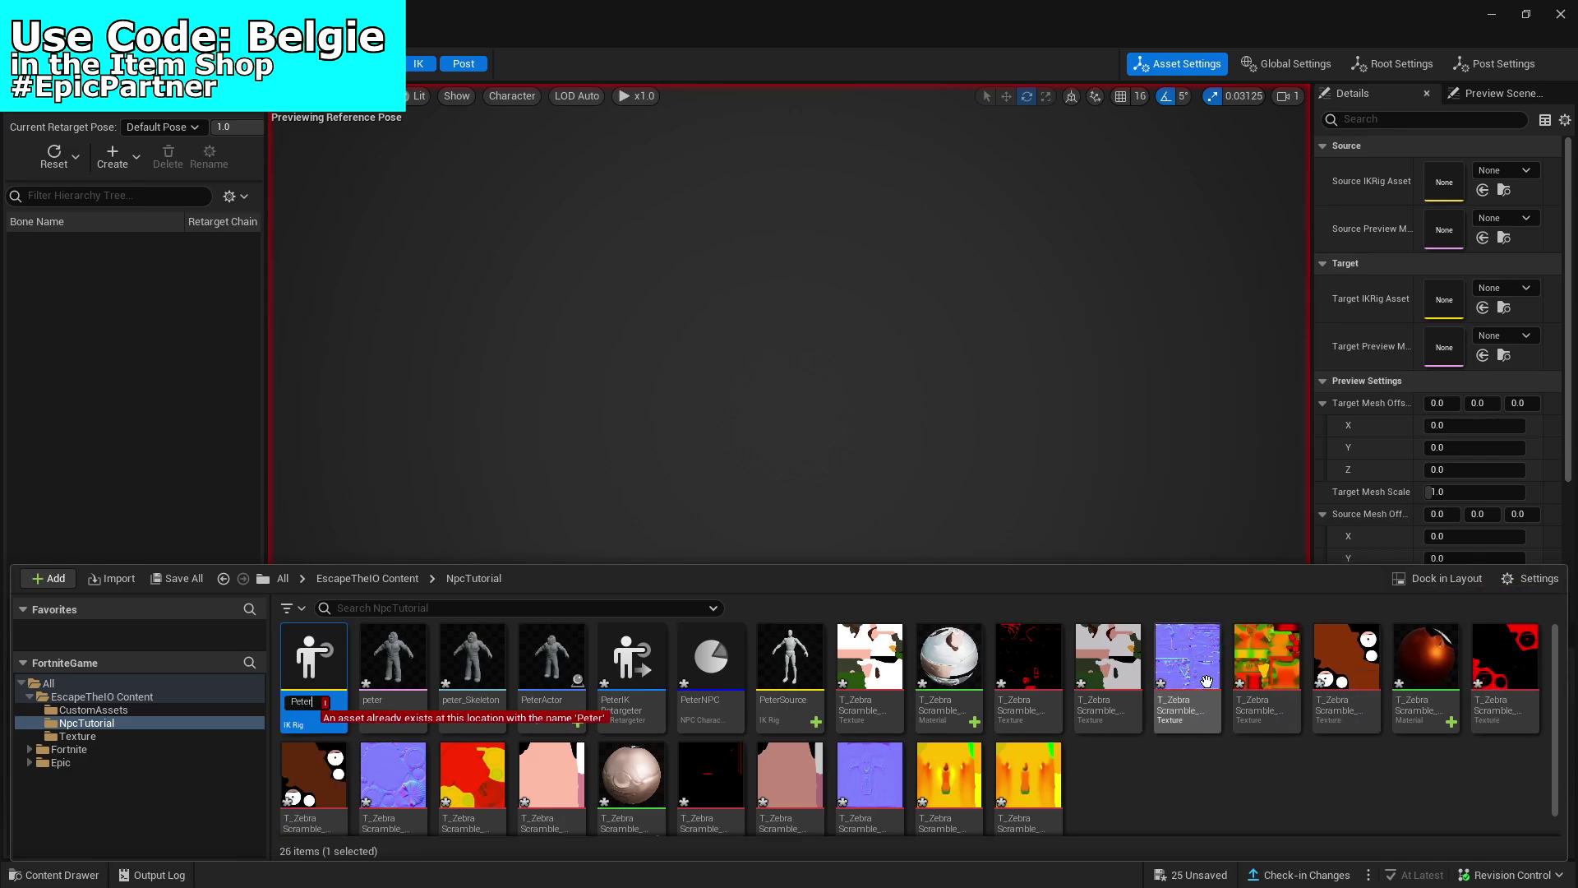
key("Return")
- Open PeterTarget and assign peter as its preview skeletal mesh
double_click(791, 657)
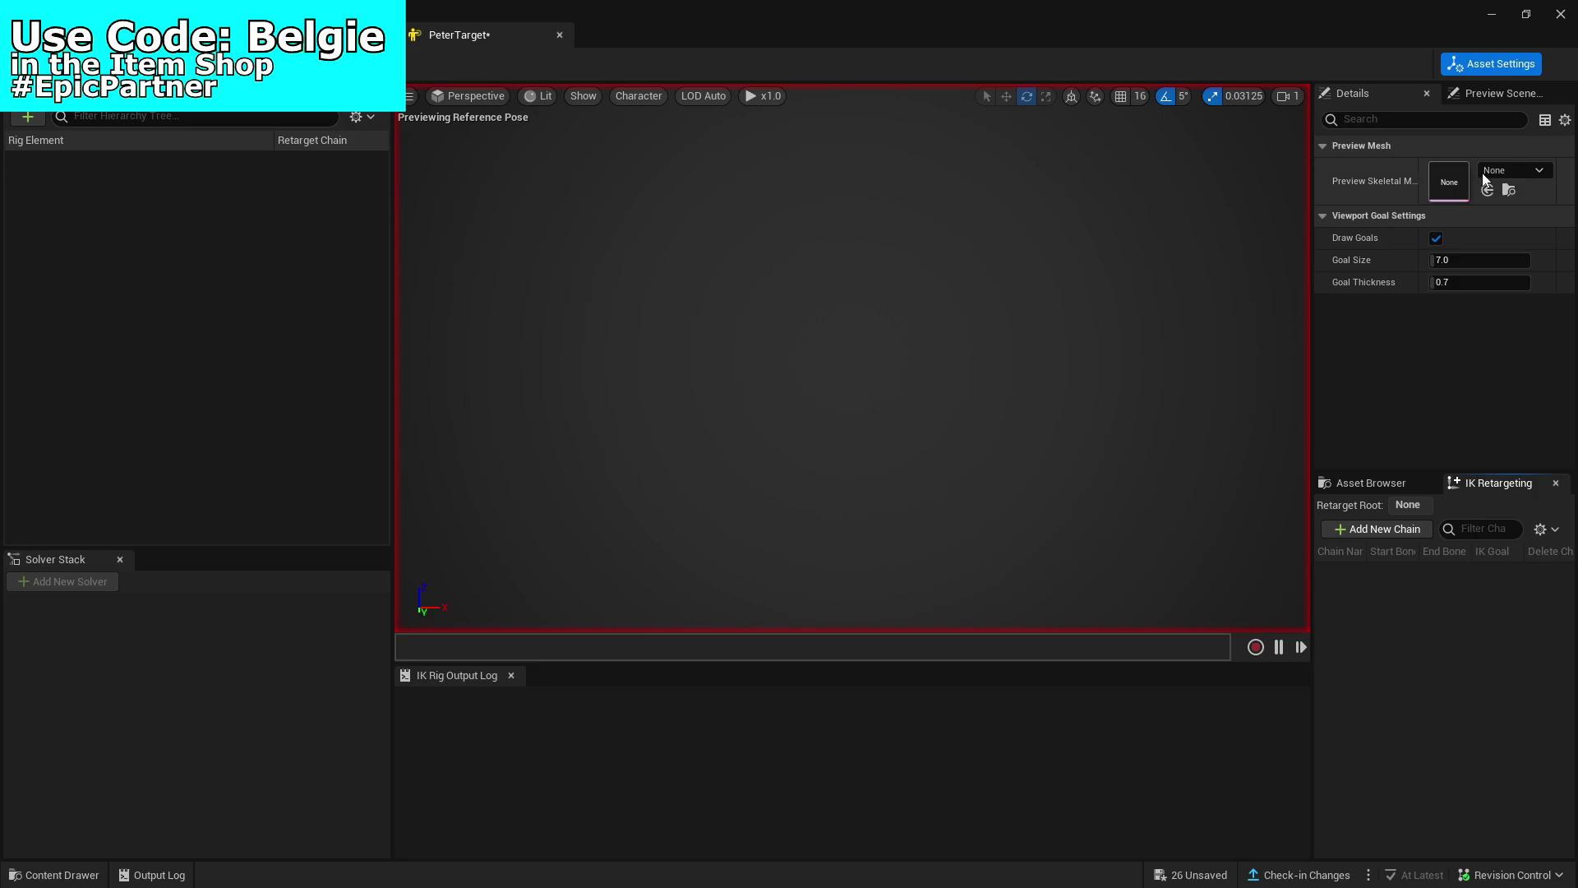
left_click(1515, 170)
left_click(1418, 349)
key("w")
right_click_drag(929, 386, 928, 387)
key("s")
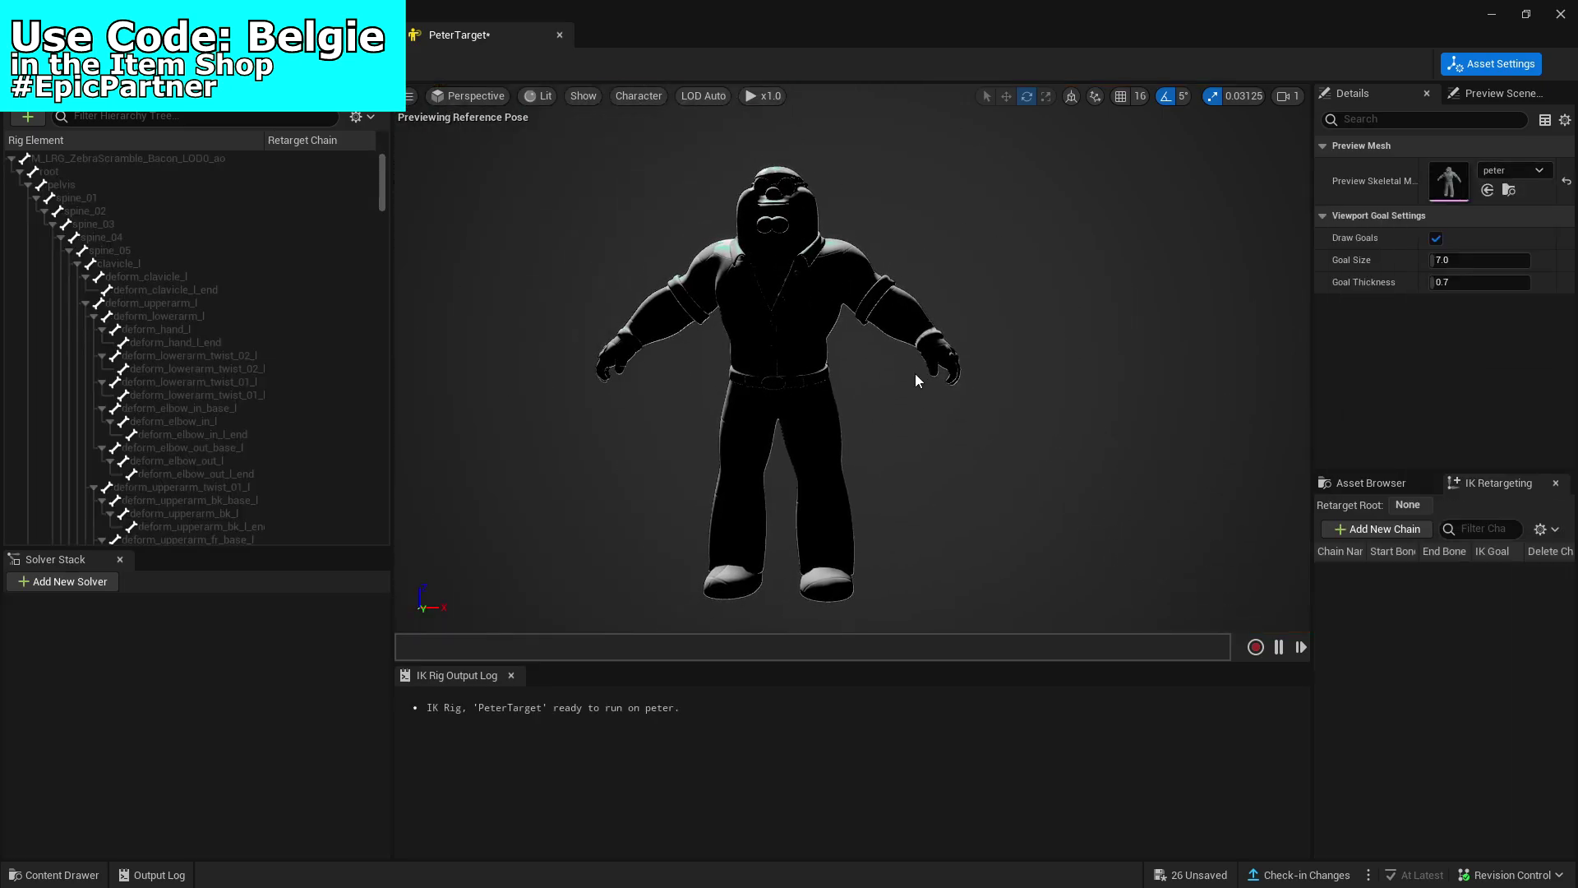
- Add a retarget chain named Pelvis without a goal and set its start bone to pelvis
left_click(1379, 530)
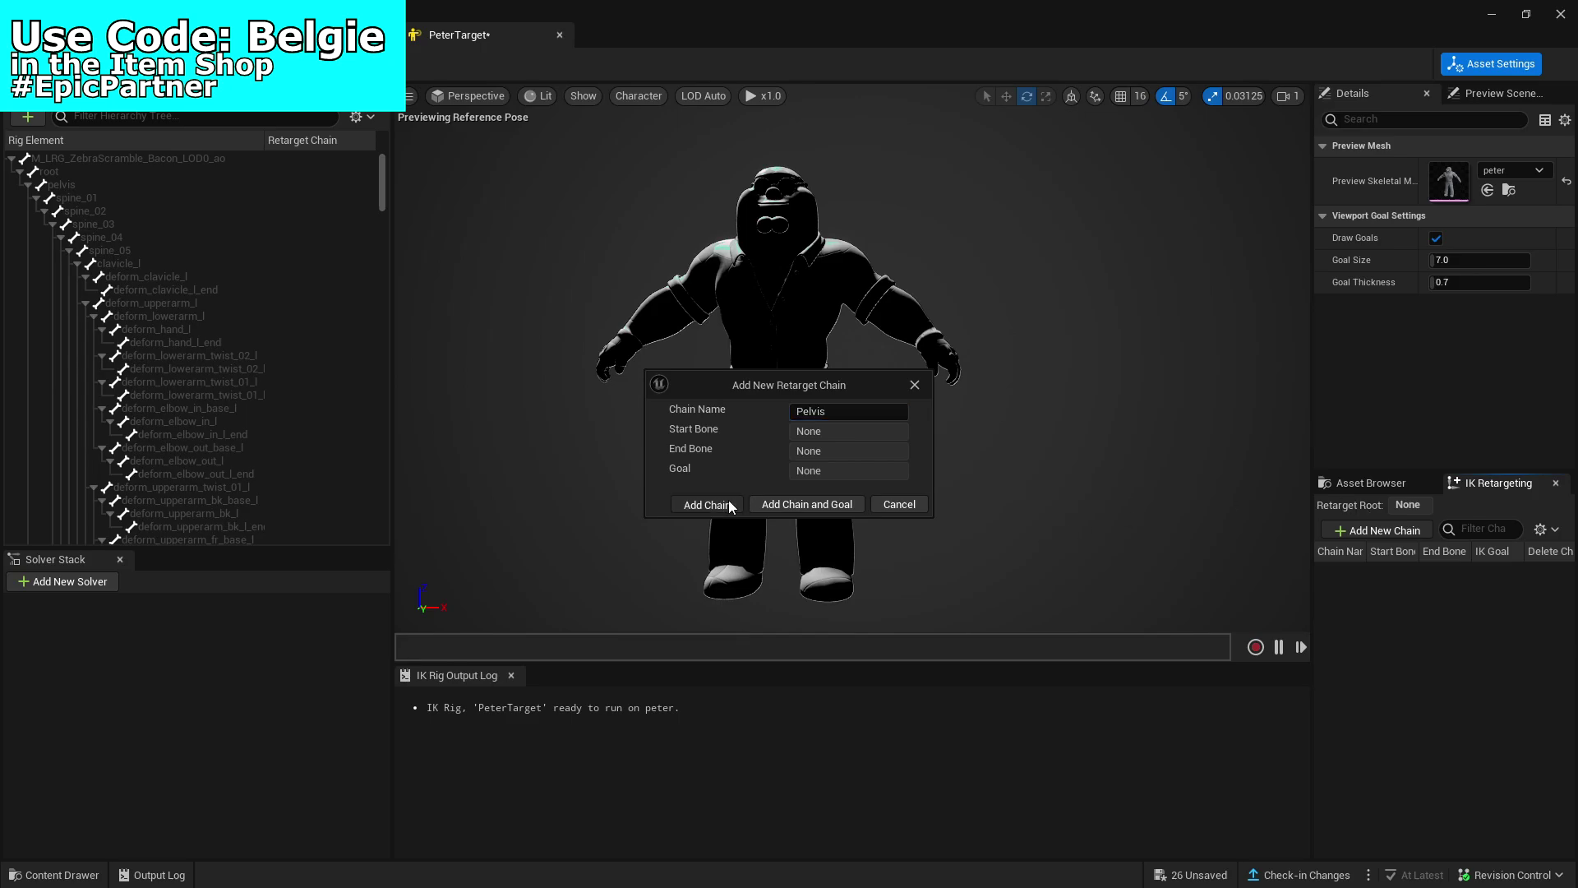
left_click(707, 504)
left_click(1403, 575)
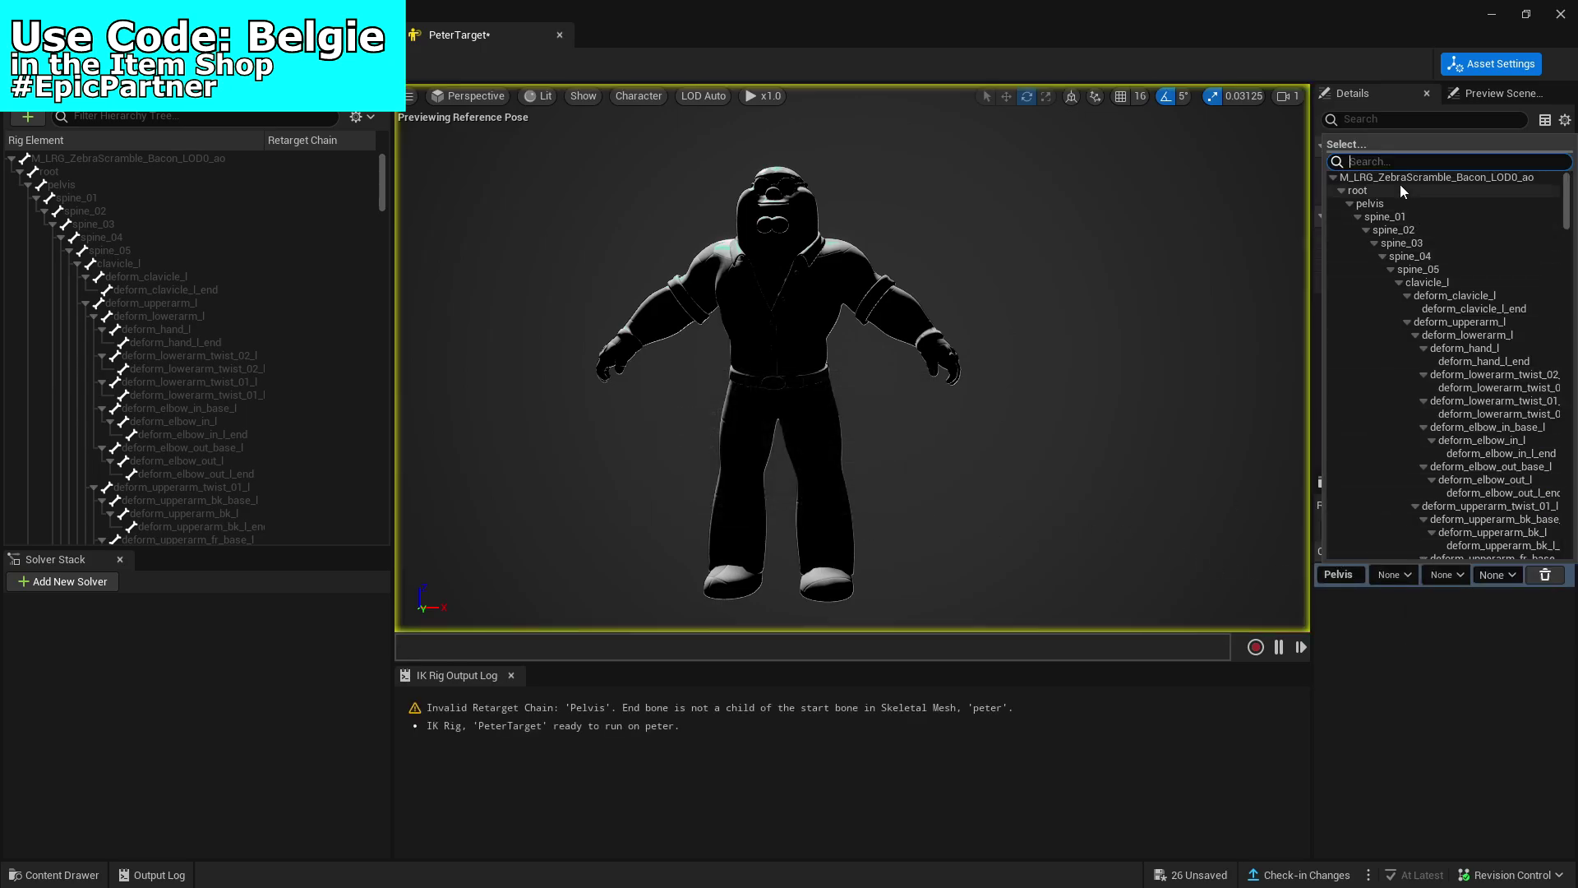
left_click(1389, 204)
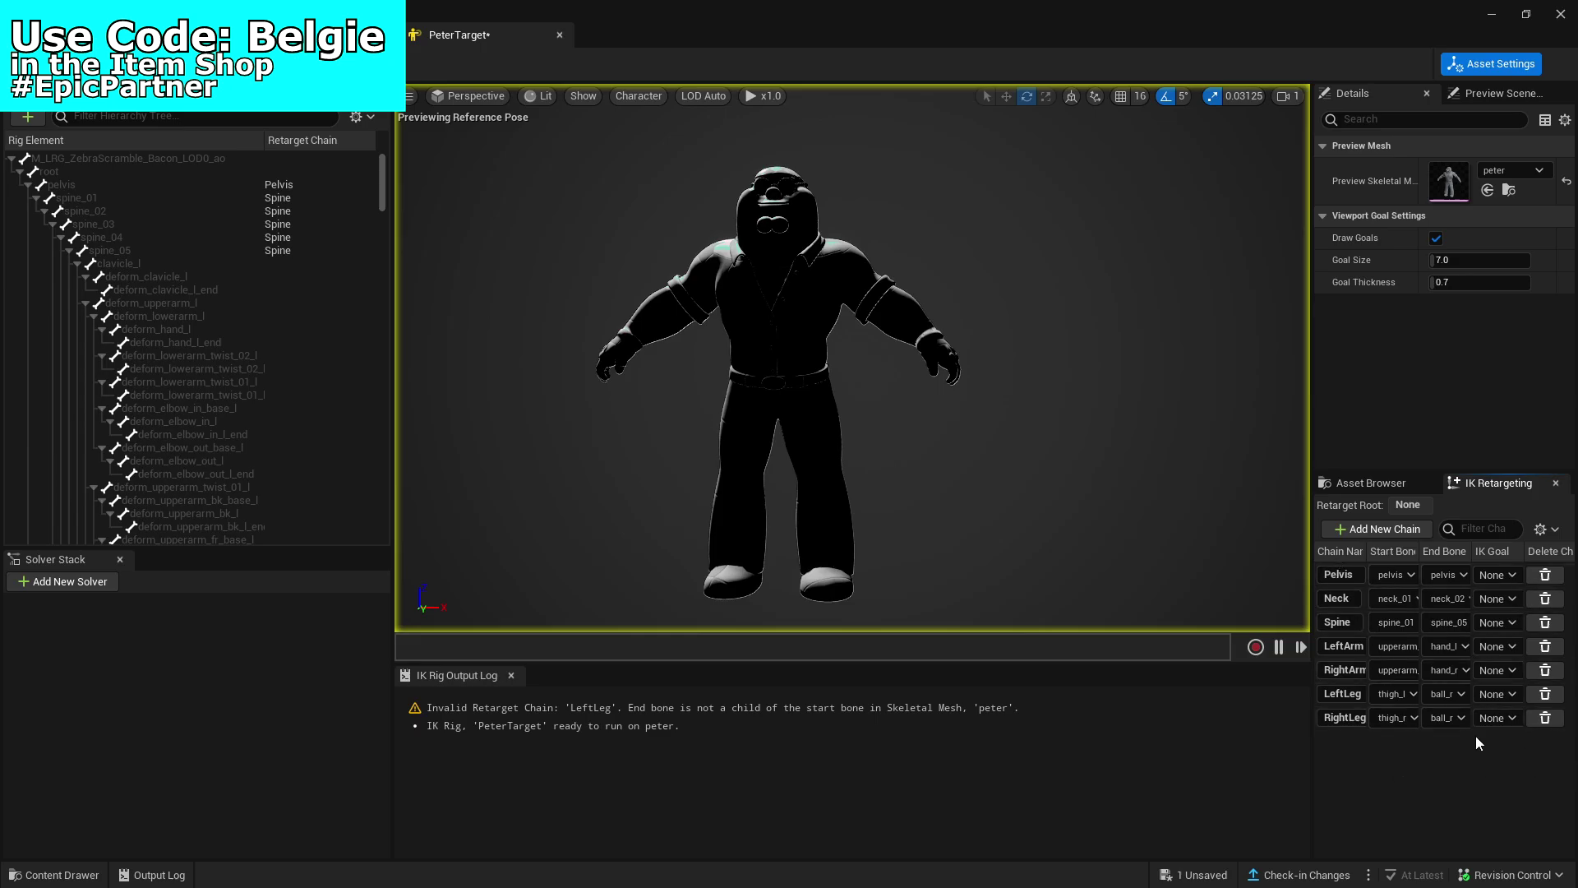
- Check PeterTarget's retarget chains and their bones against those in PeterSource, and save PeterTarget
left_click(53, 874)
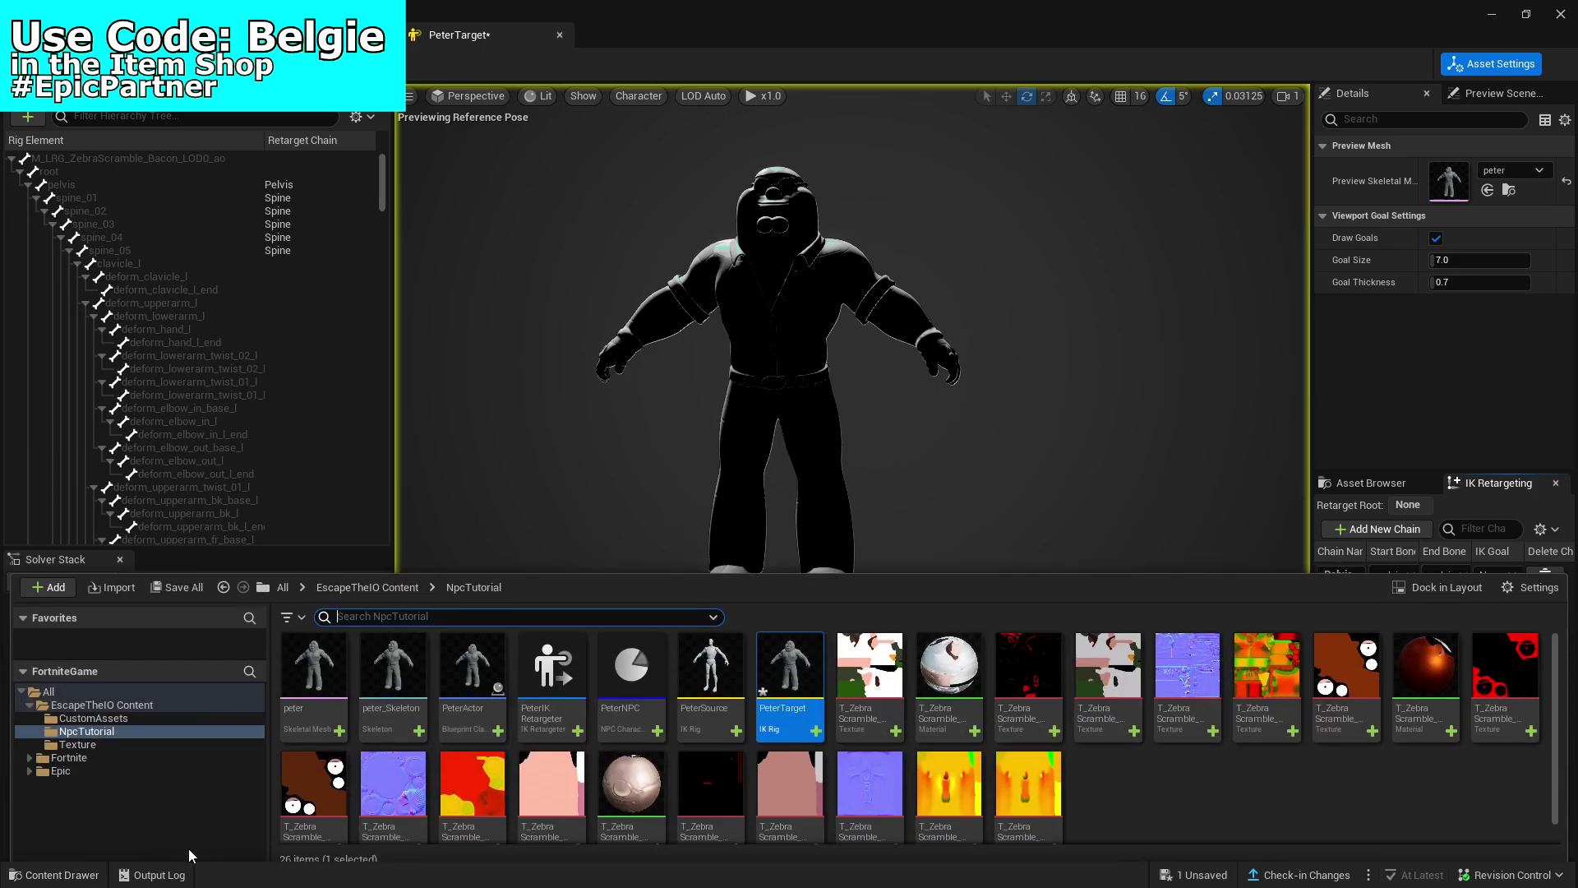
double_click(774, 679)
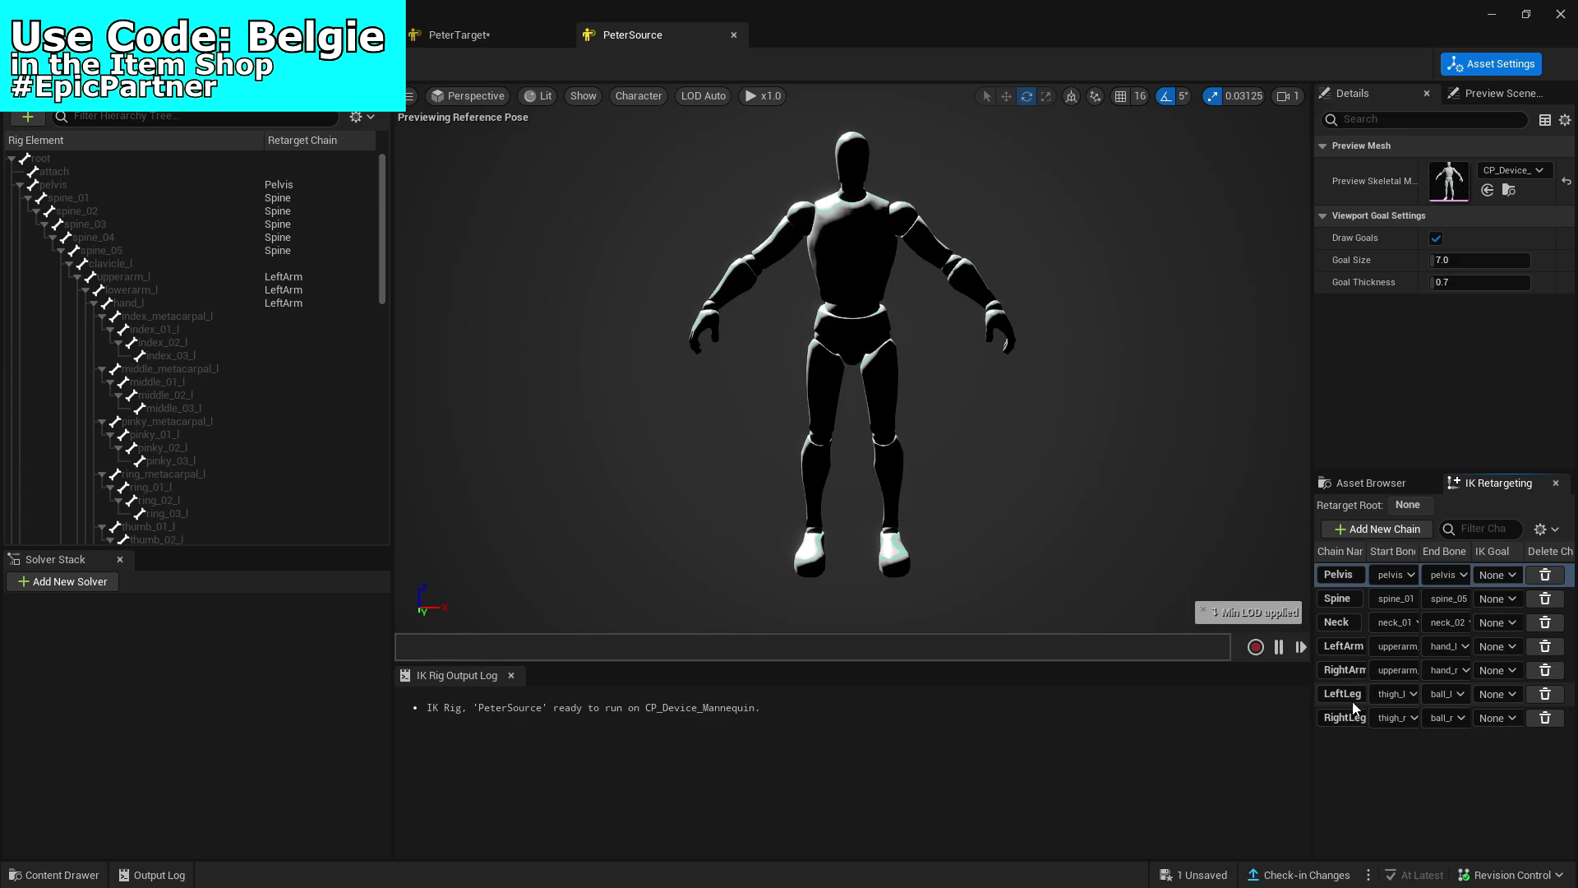
left_click(496, 39)
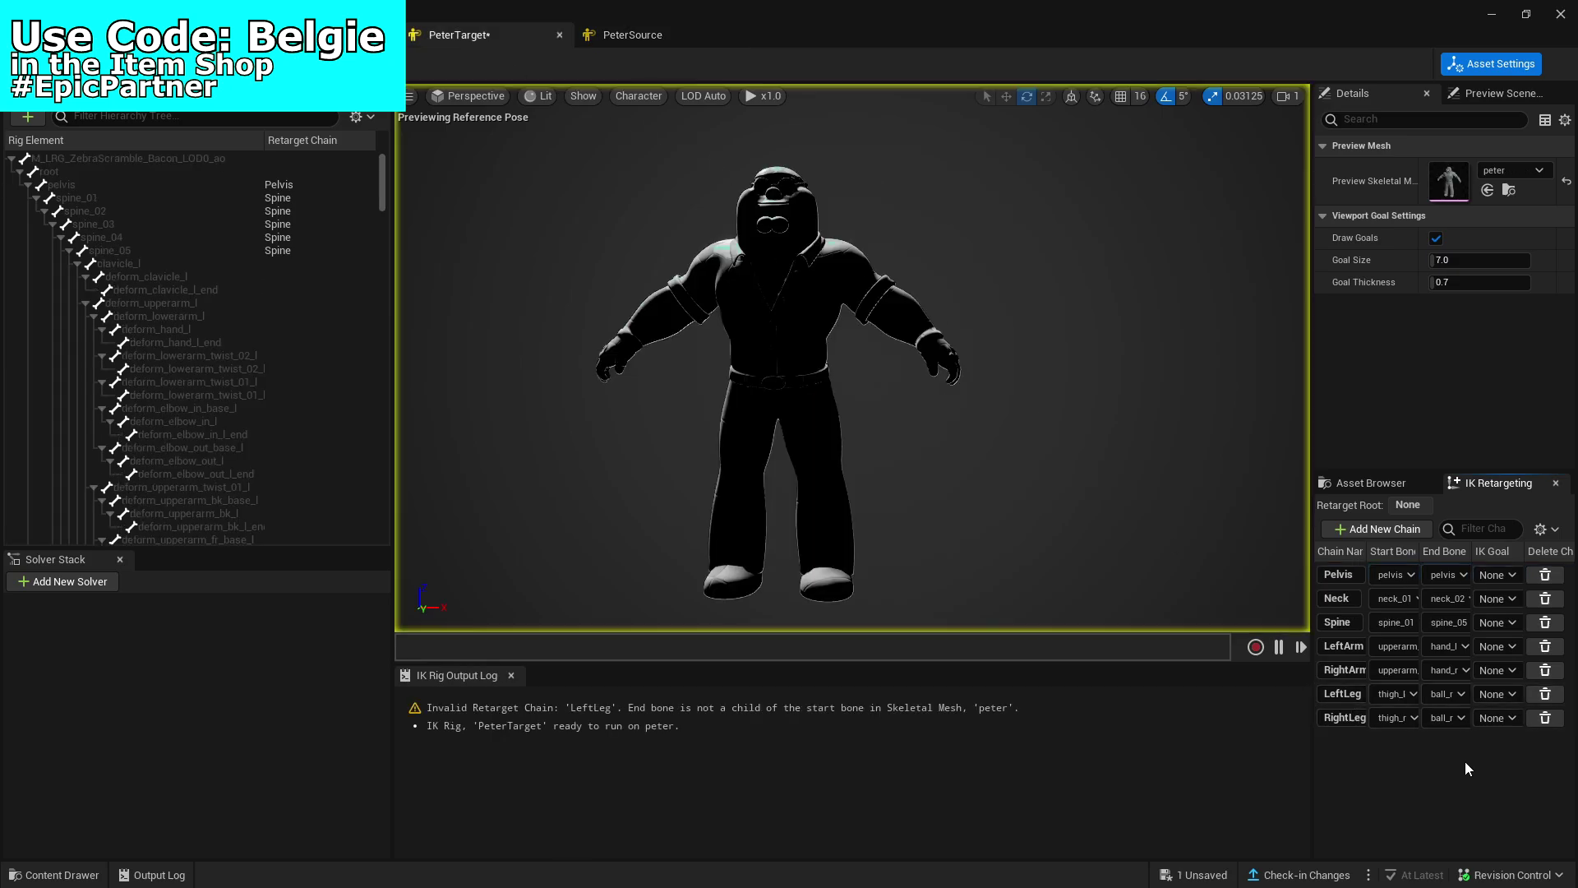
left_click(1409, 575)
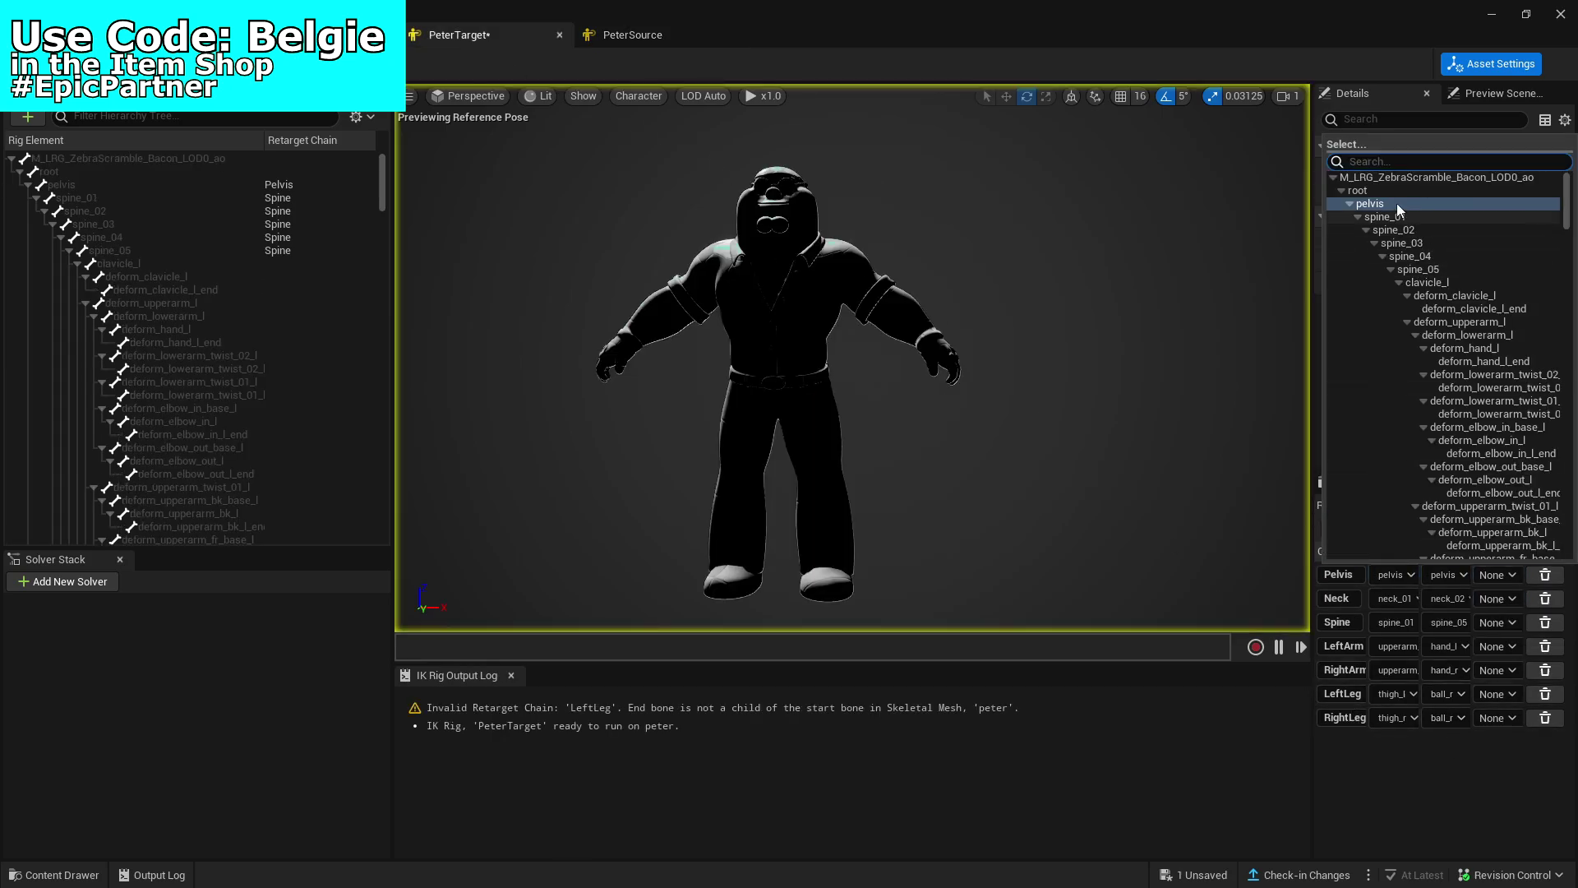
left_click(1425, 789)
left_click(1398, 598)
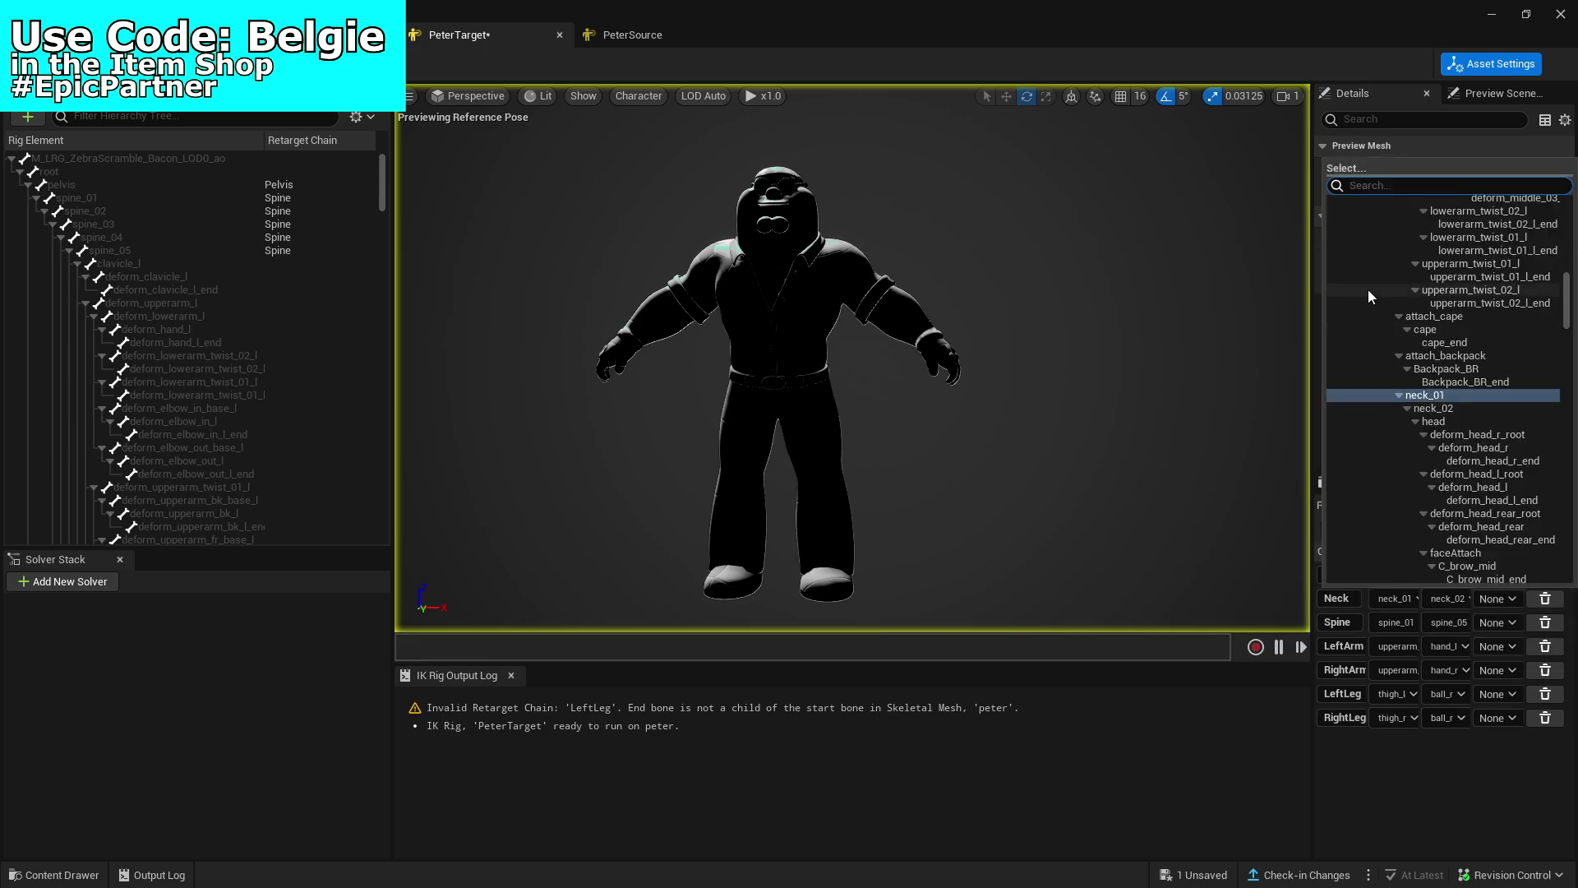
left_click(1436, 665)
left_click(1449, 623)
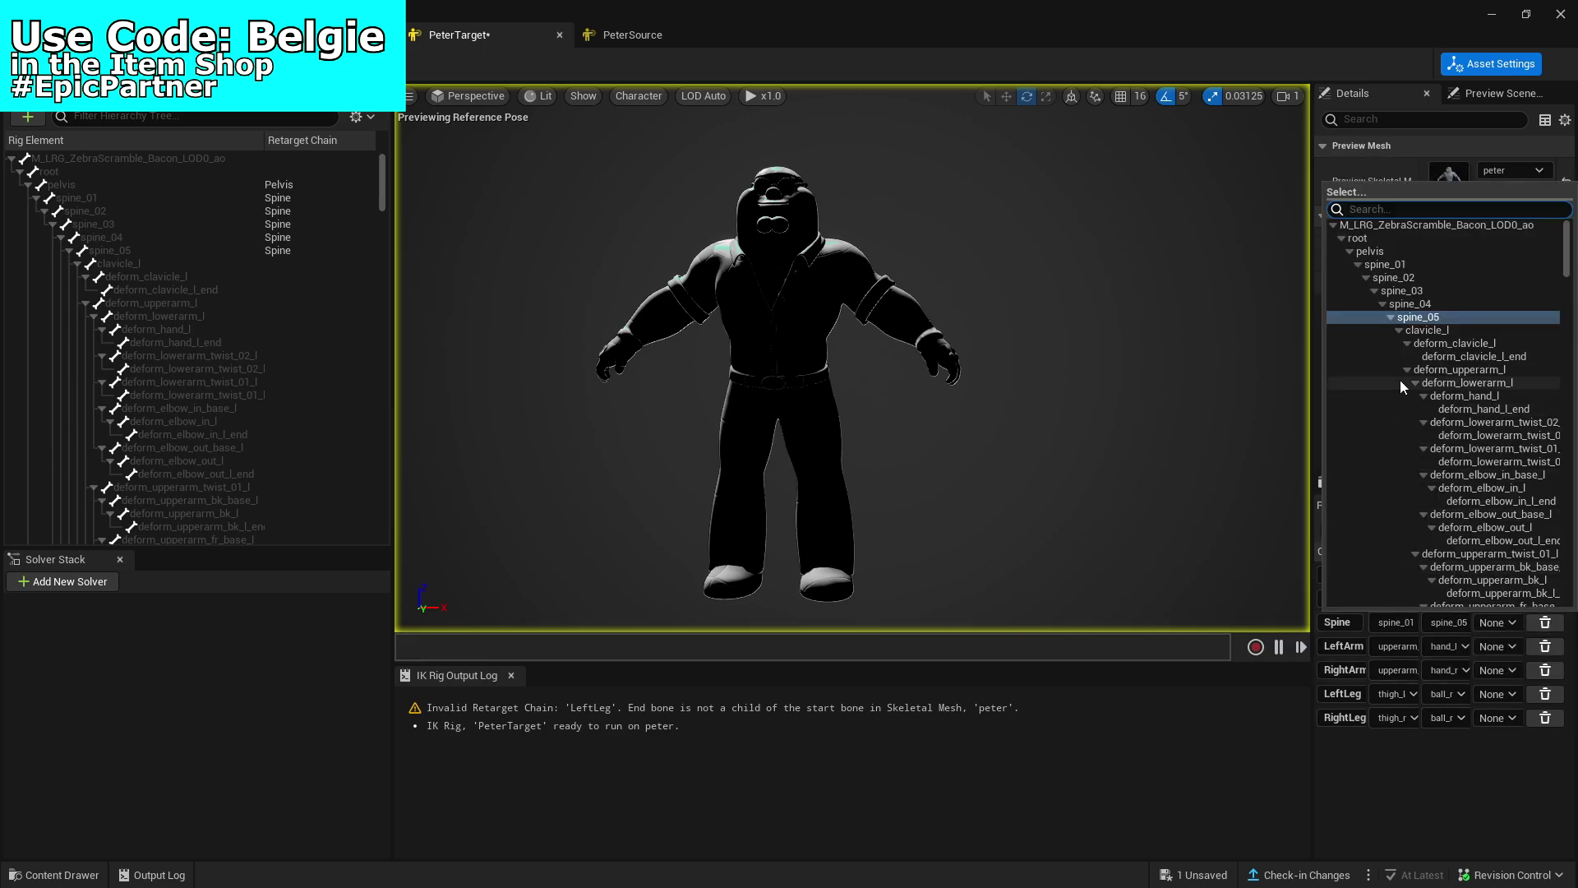
left_click(1354, 804)
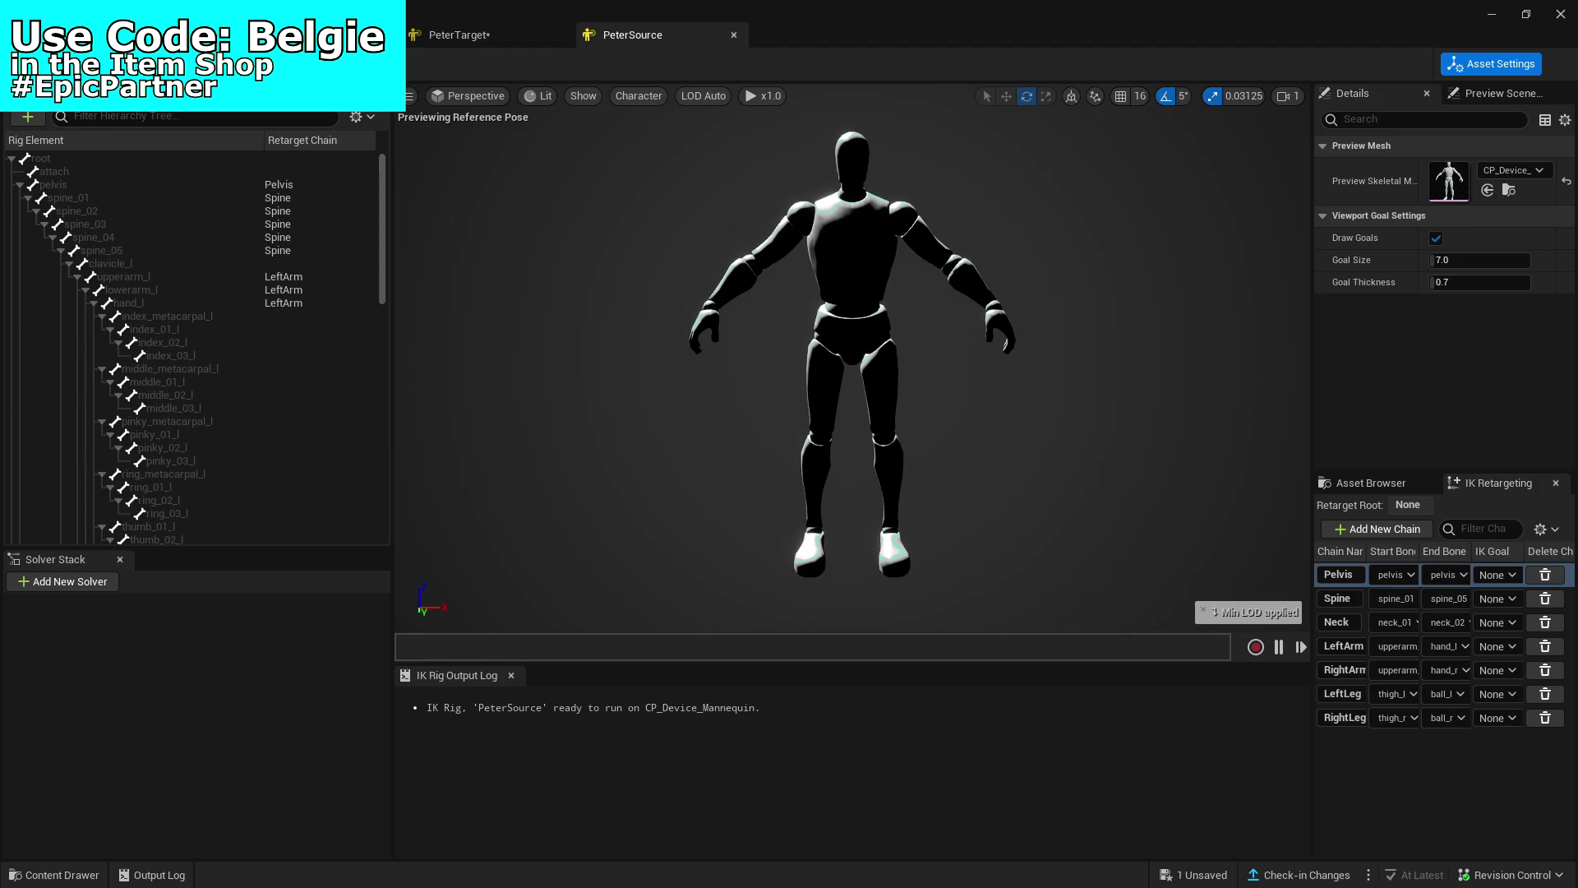
left_click(466, 43)
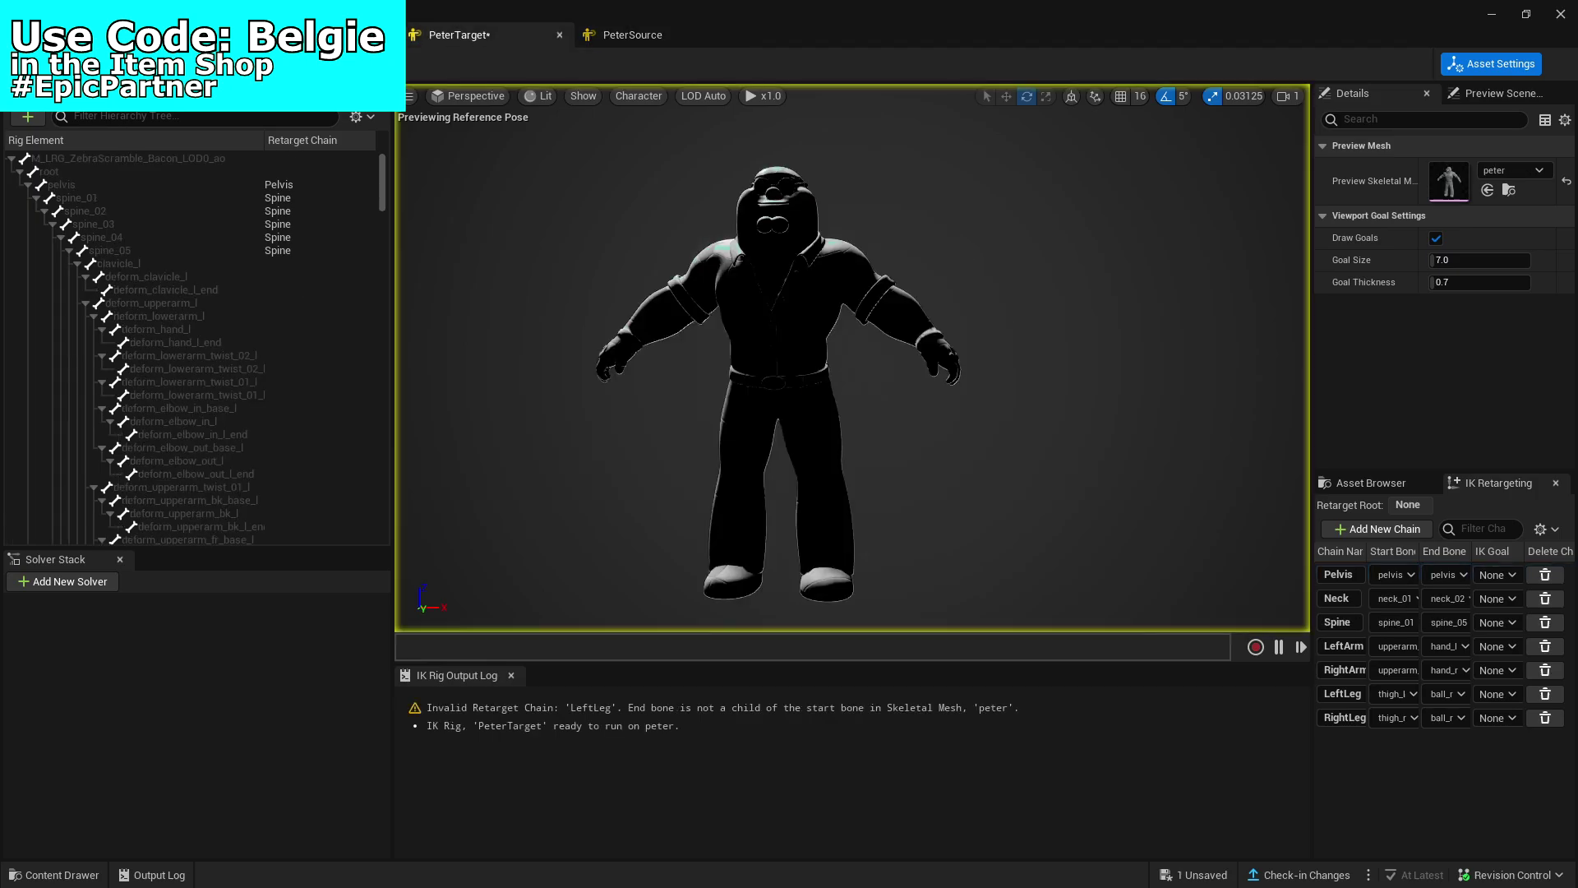
key("ctrl+s")
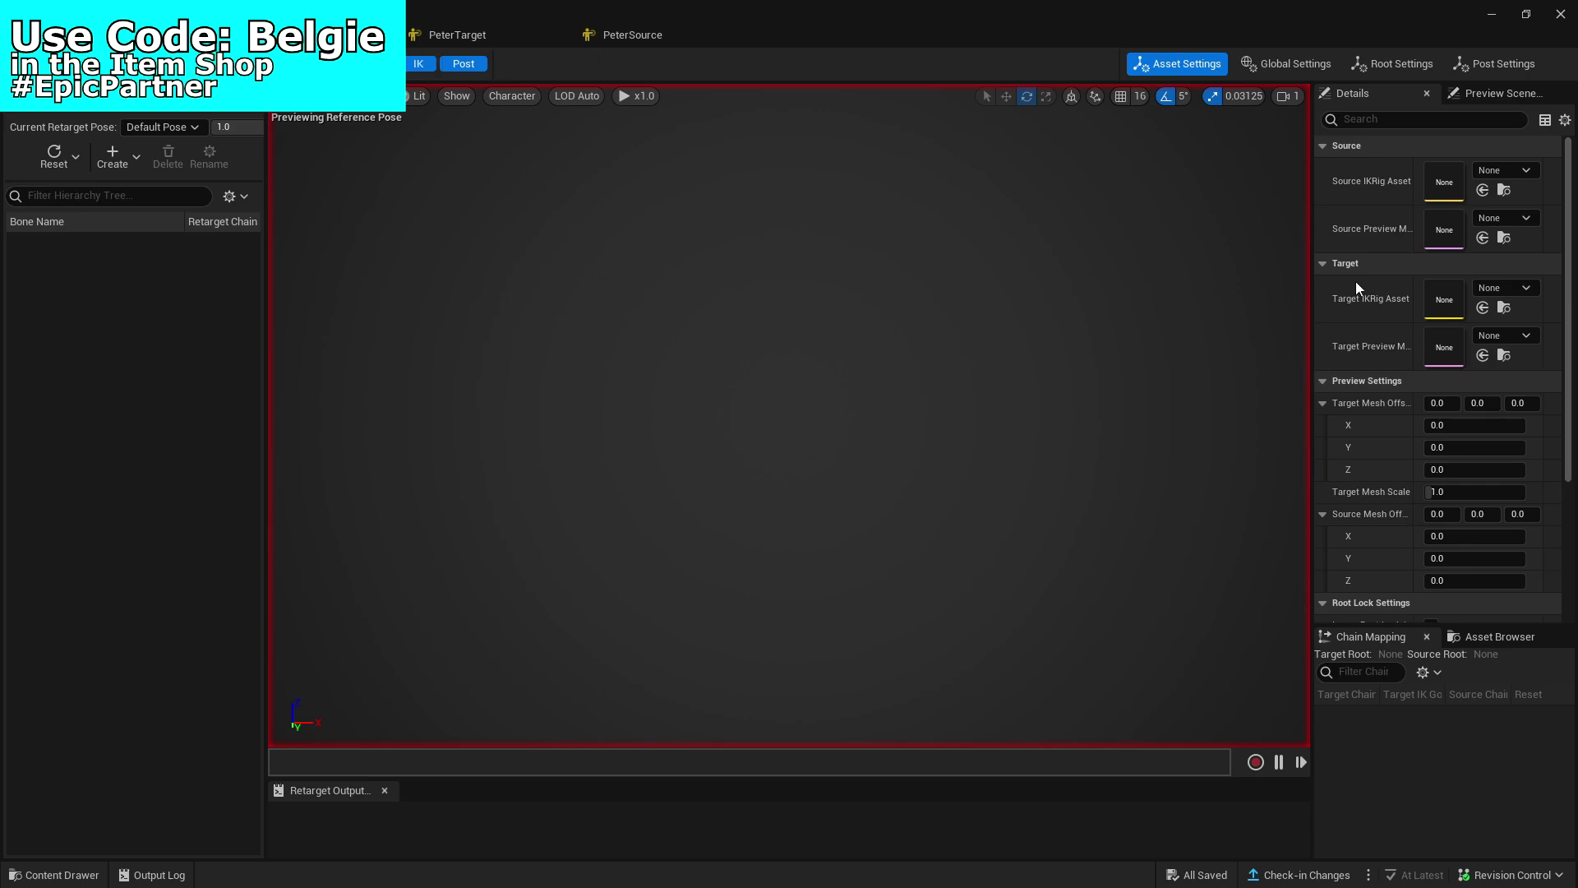
- Set the retargeter's source IK Rig to PeterSource and its target IK Rig to PeterTarget
left_click(1504, 170)
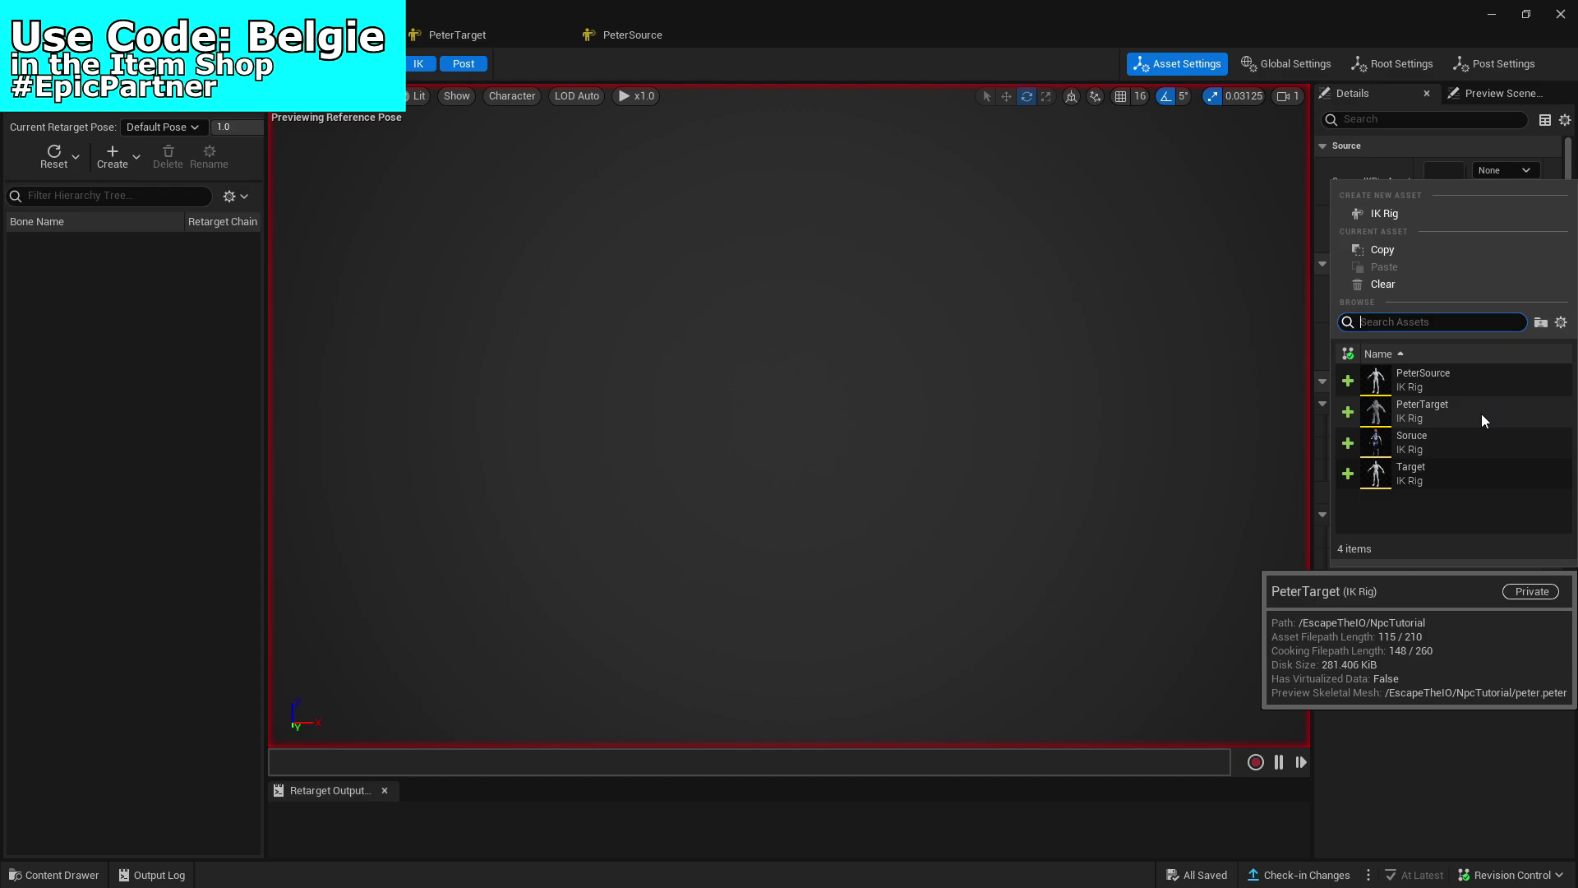
left_click(1473, 384)
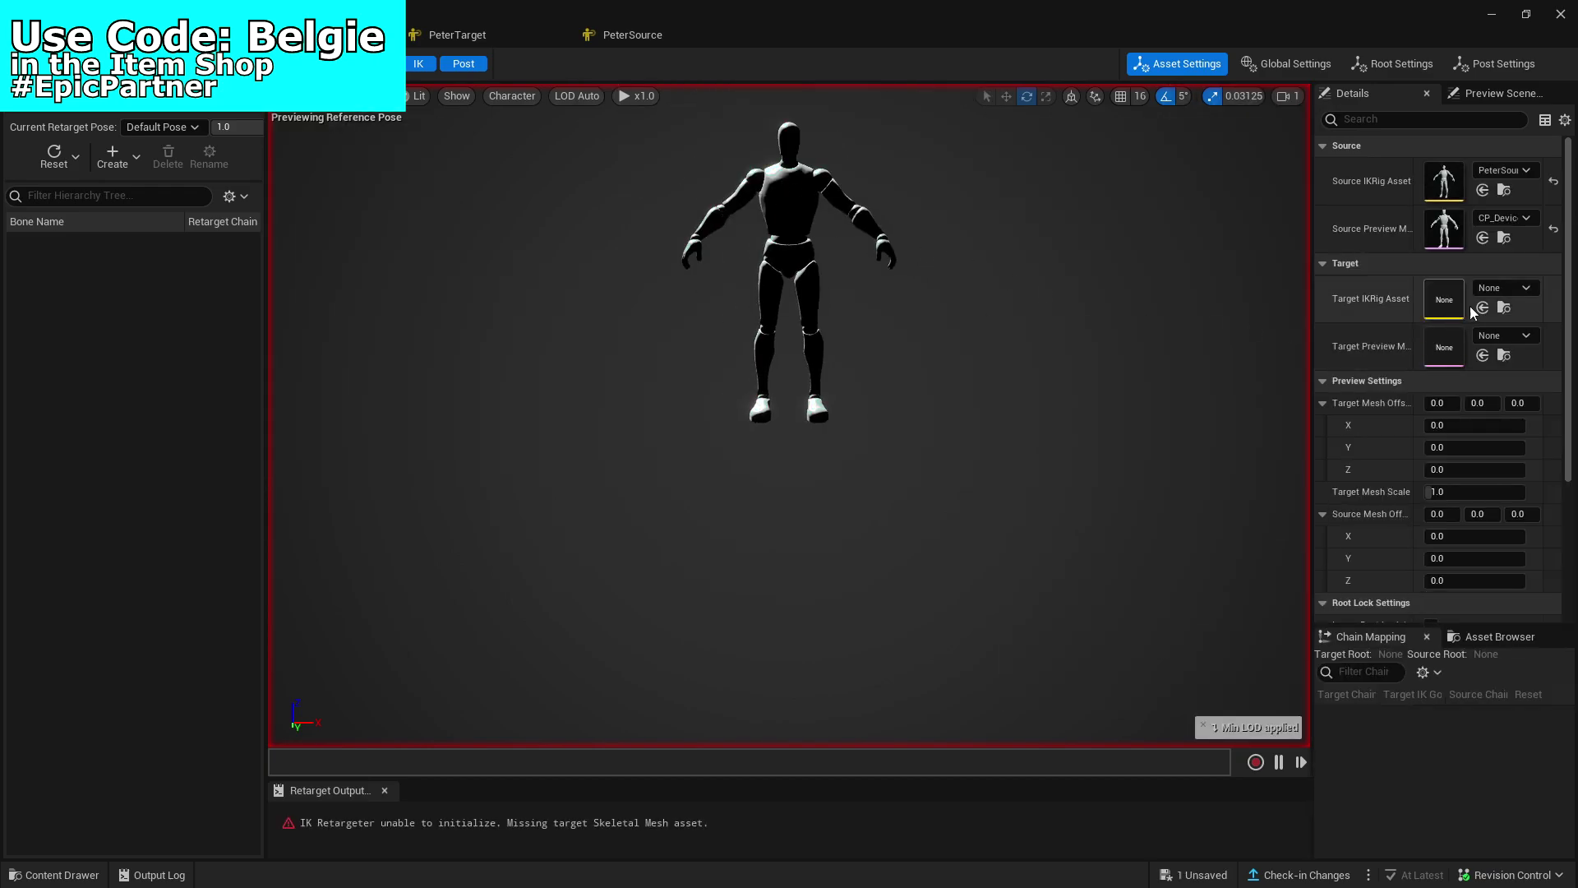
left_click(1516, 296)
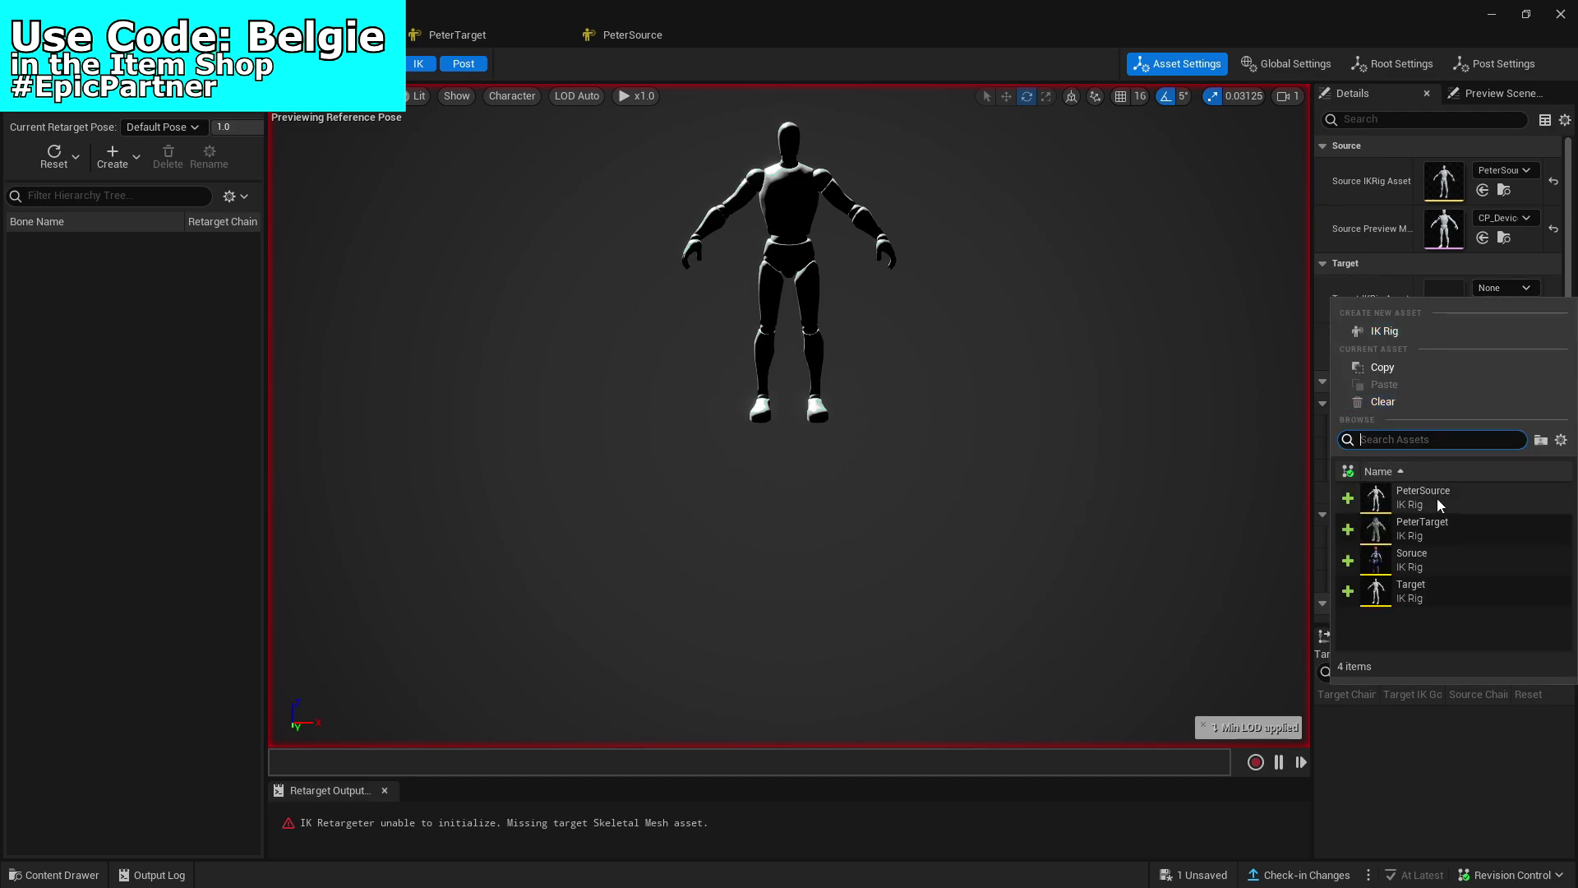
left_click(1435, 529)
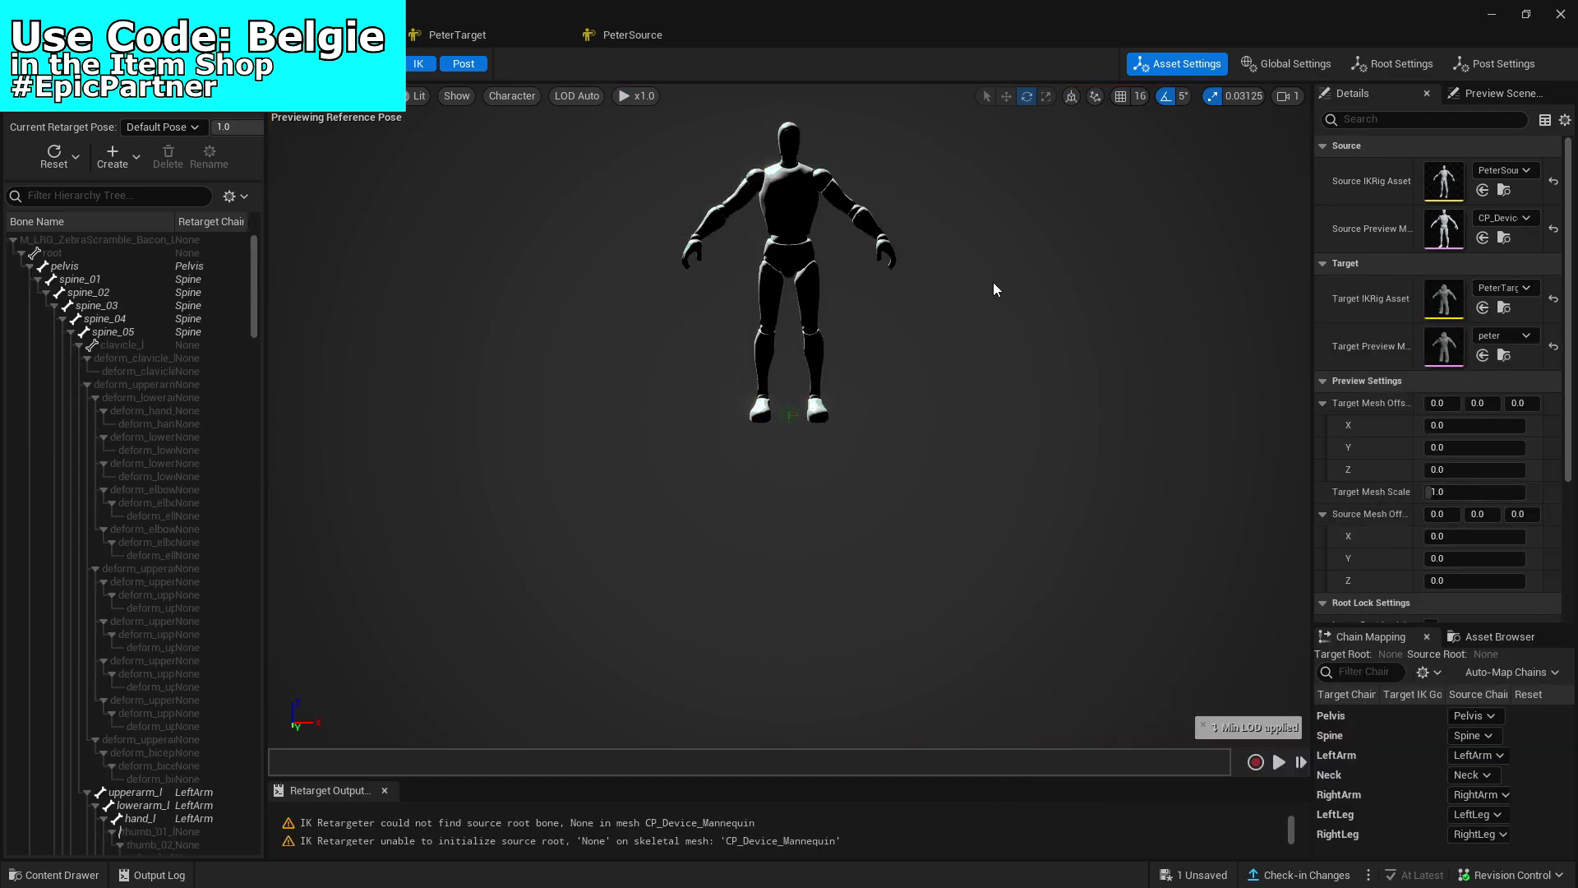
- Examine the Pelvis chain mapping and the source and target bone hierarchies in the retargeter
scroll(993, 279, "up", 3)
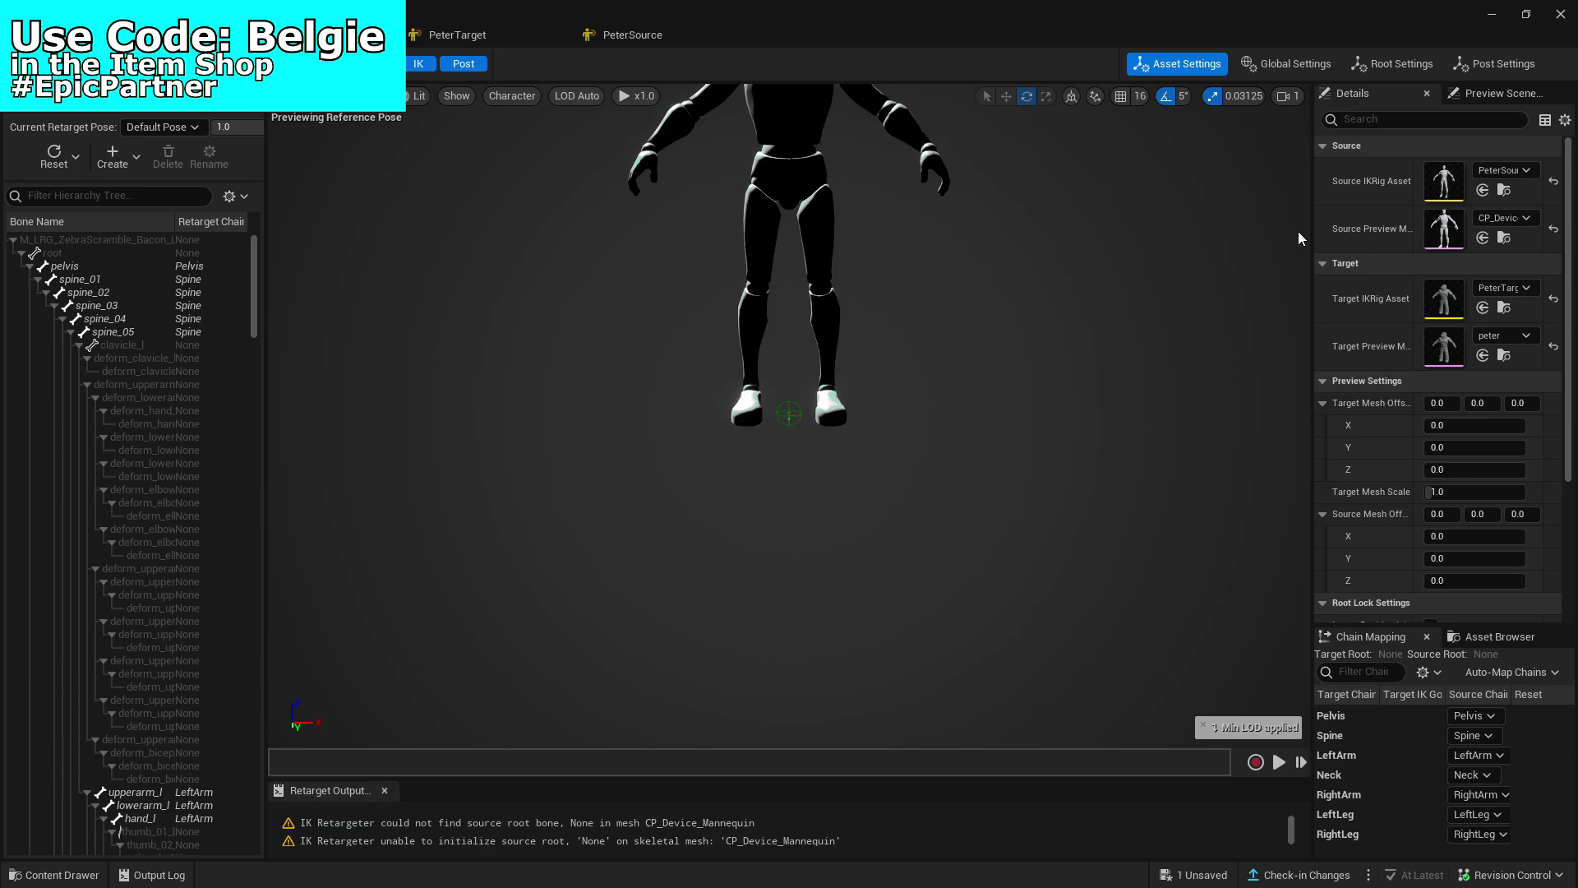
scroll(1131, 257, "down", 3)
left_click(1365, 717)
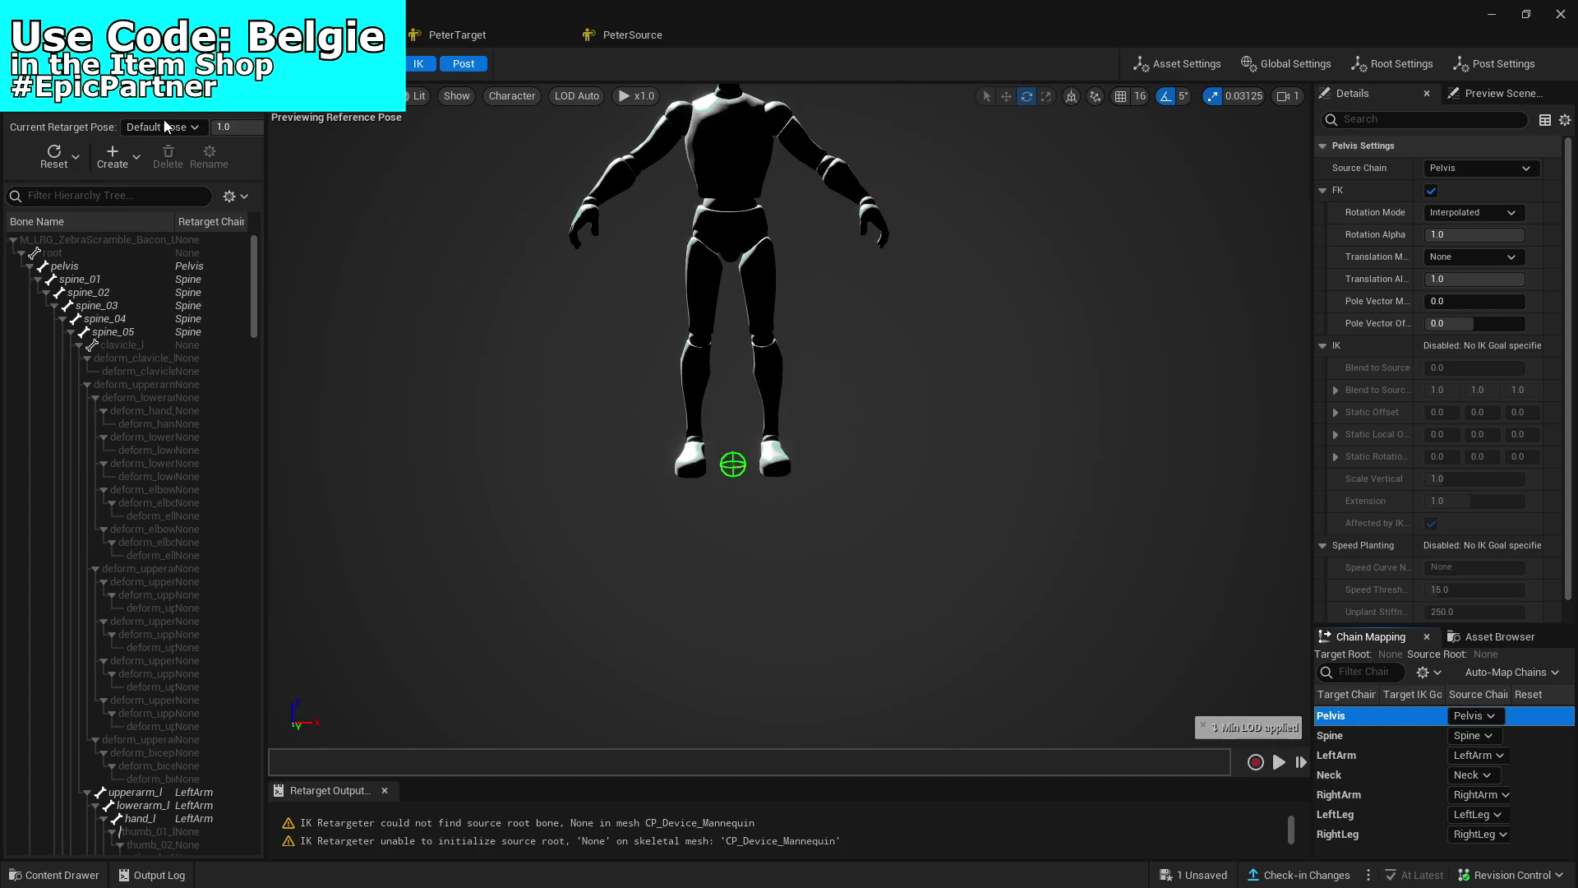
left_click(86, 64)
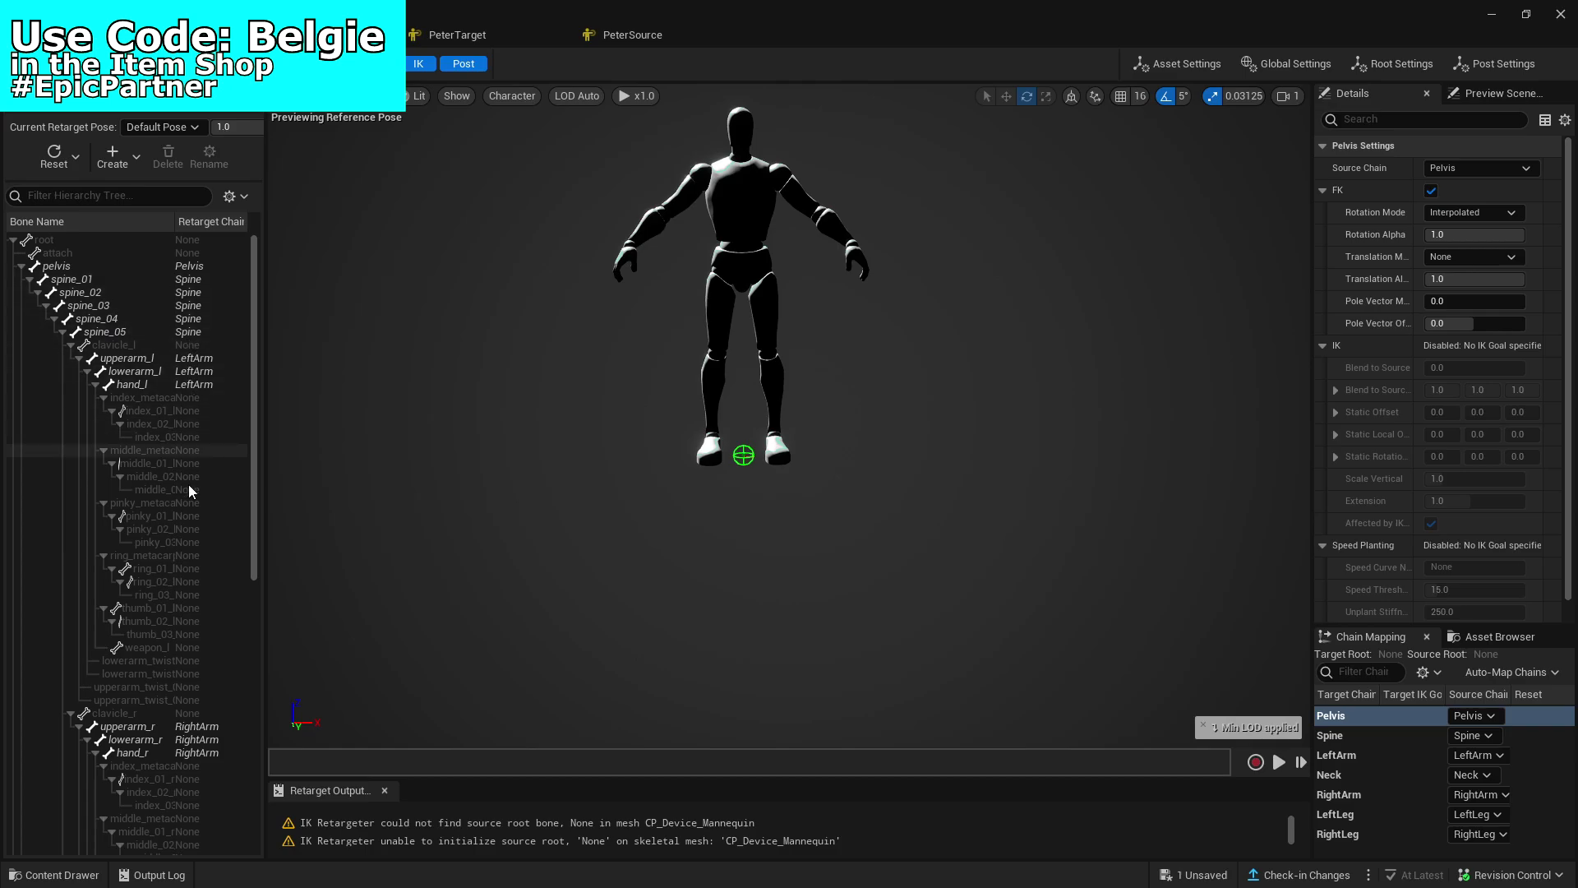
scroll(189, 481, "down", 3)
scroll(164, 291, "up", 12)
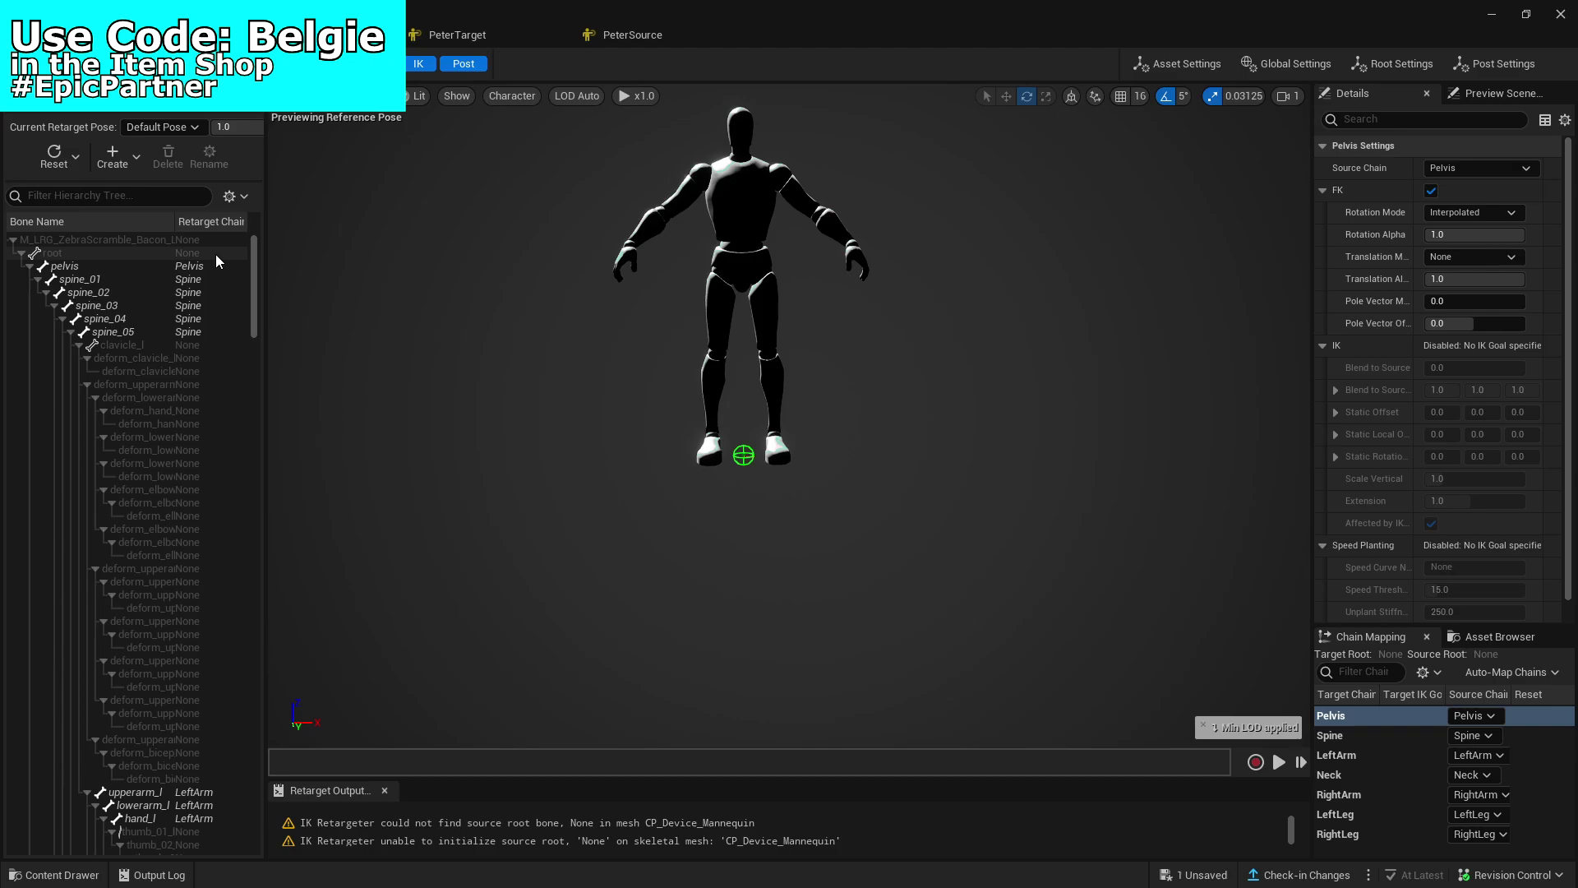
scroll(227, 312, "down", 10)
scroll(229, 358, "down", 4)
left_click_drag(254, 359, 257, 697)
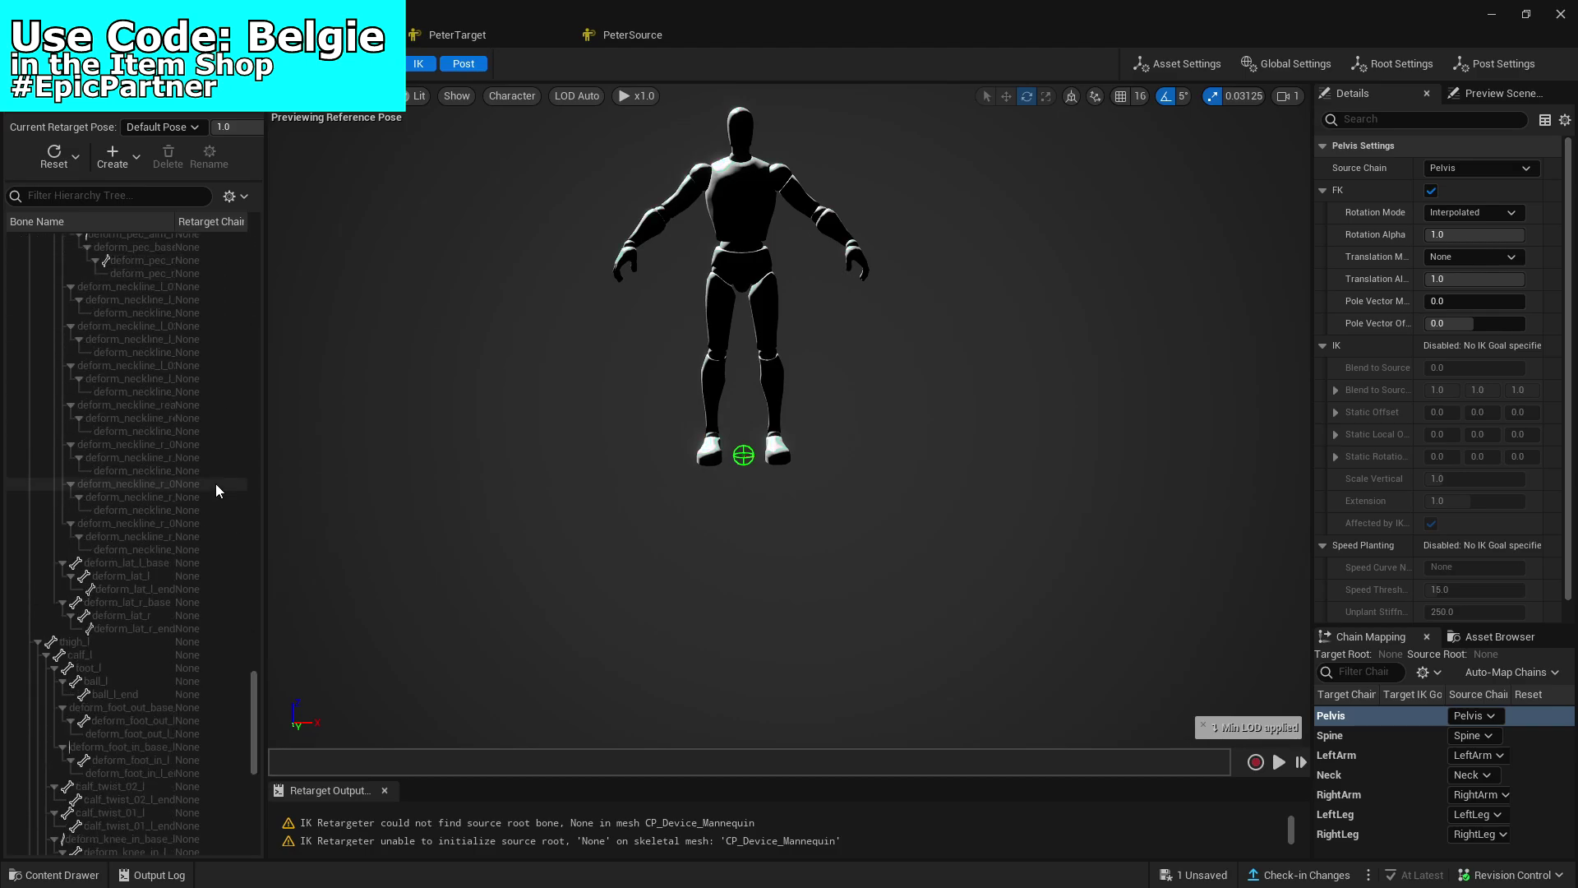
scroll(255, 786, "up", 12)
scroll(230, 460, "up", 20)
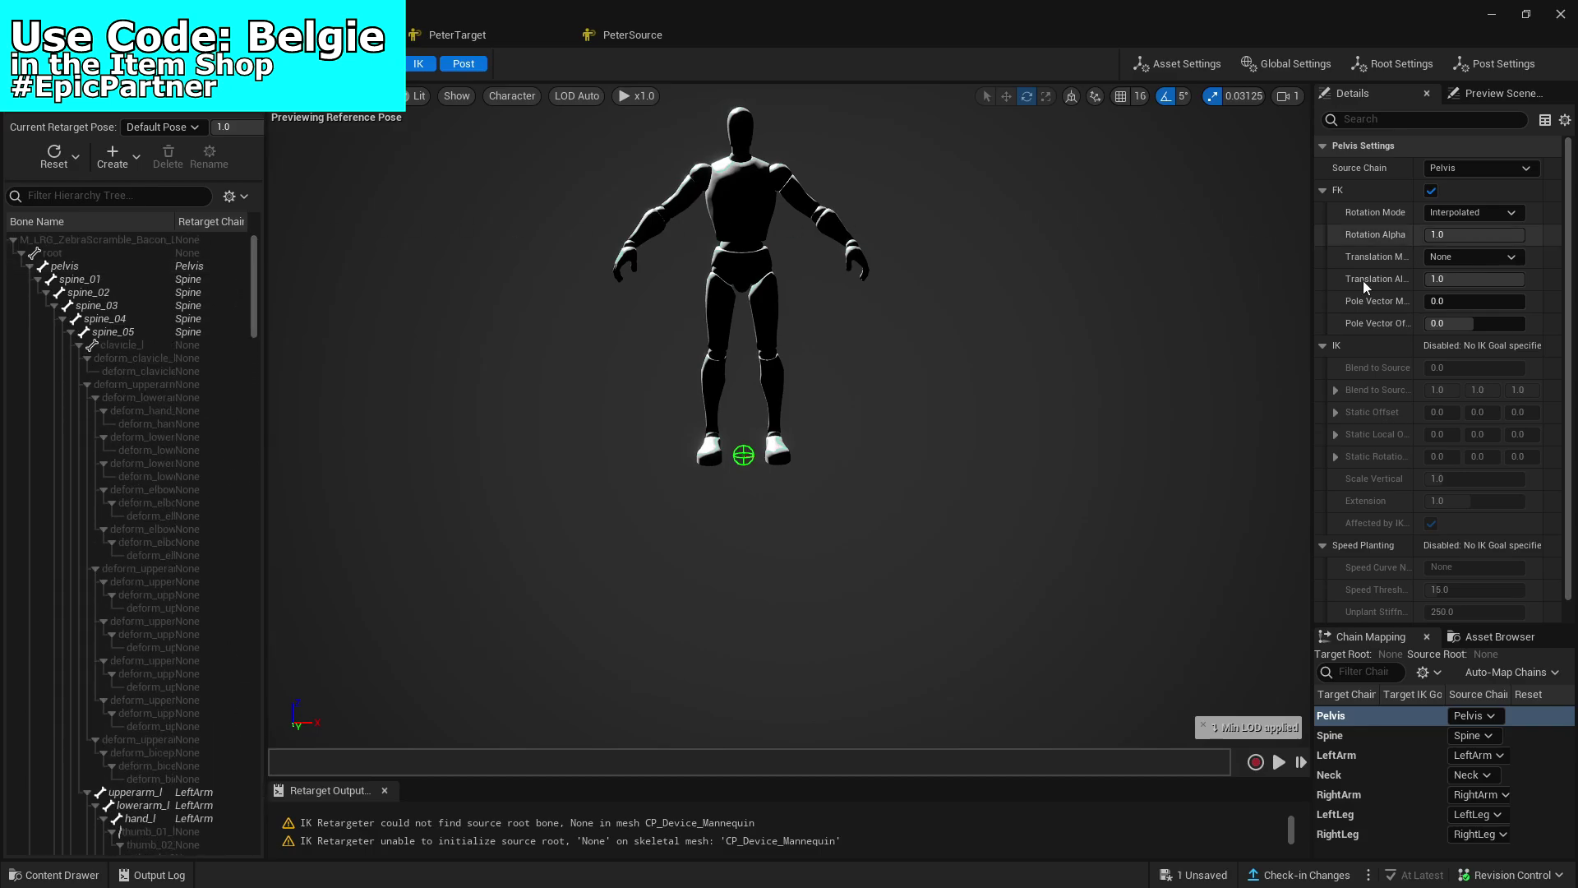
- Inspect the retargeter's preview meshes up close and save the retargeter
scroll(1283, 296, "up", 5)
scroll(849, 351, "down", 3)
scroll(849, 352, "up", 7)
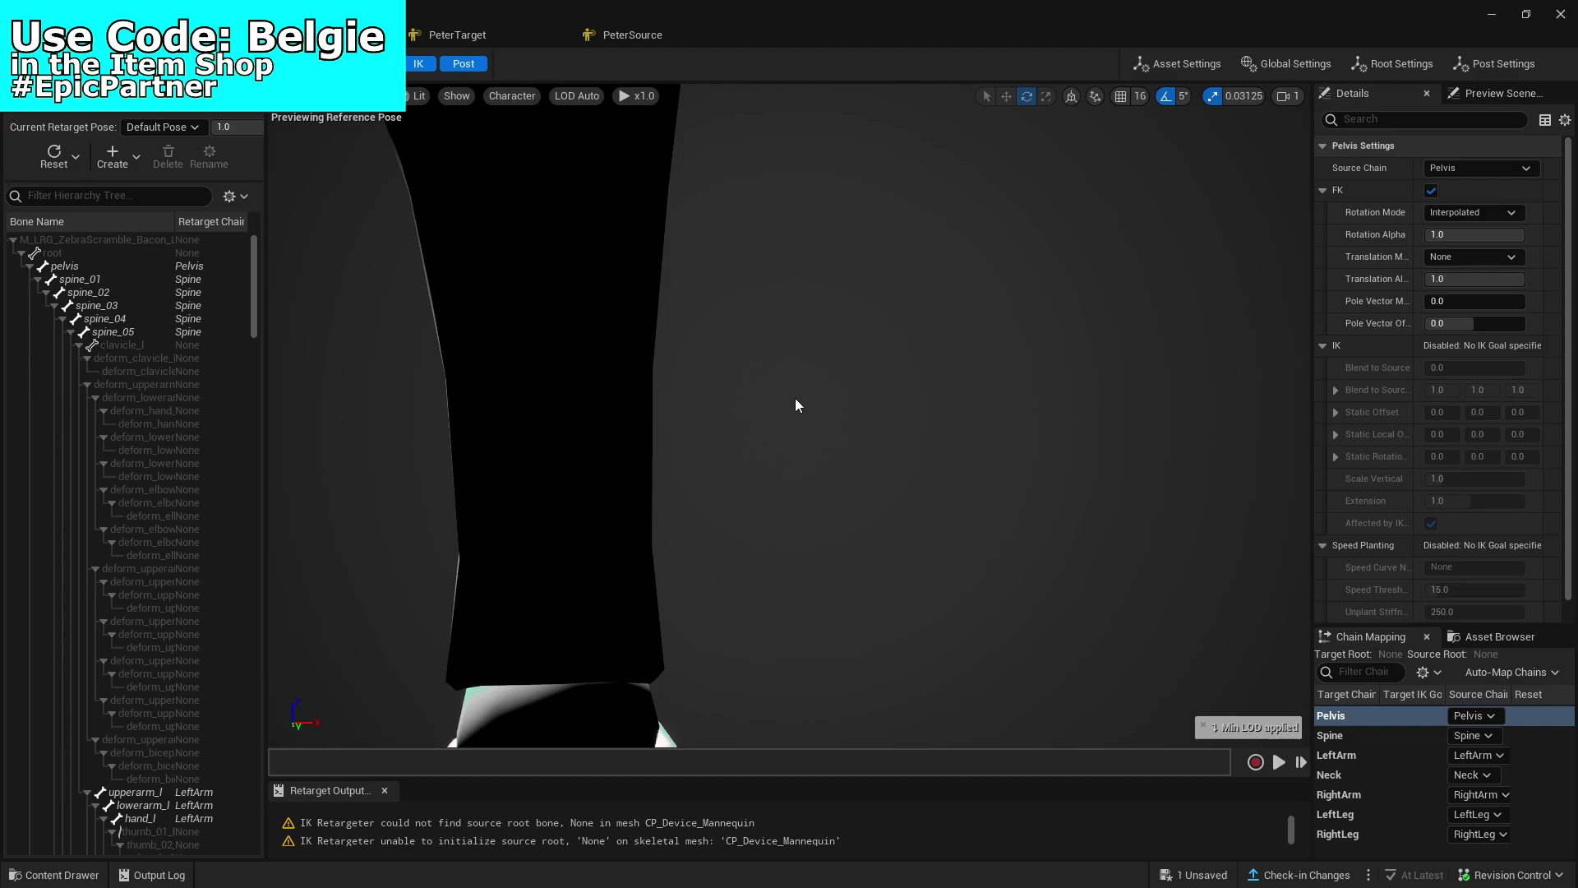
right_click_drag(972, 518, 832, 594)
scroll(749, 699, "up", 1)
key("s")
key("w")
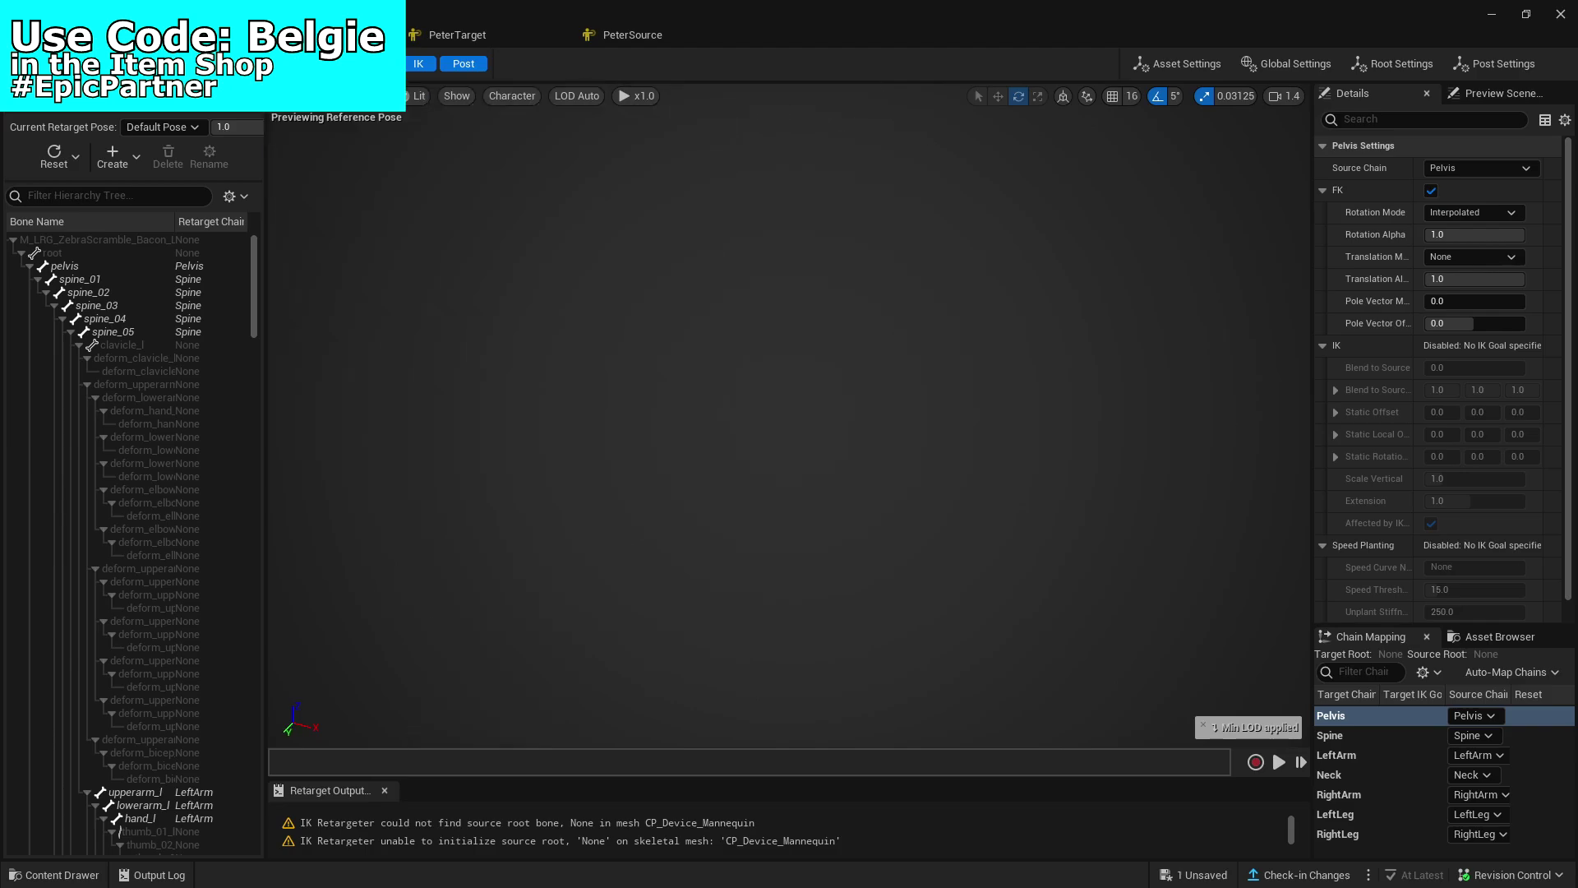
key("s")
right_click_drag(832, 593, 914, 567)
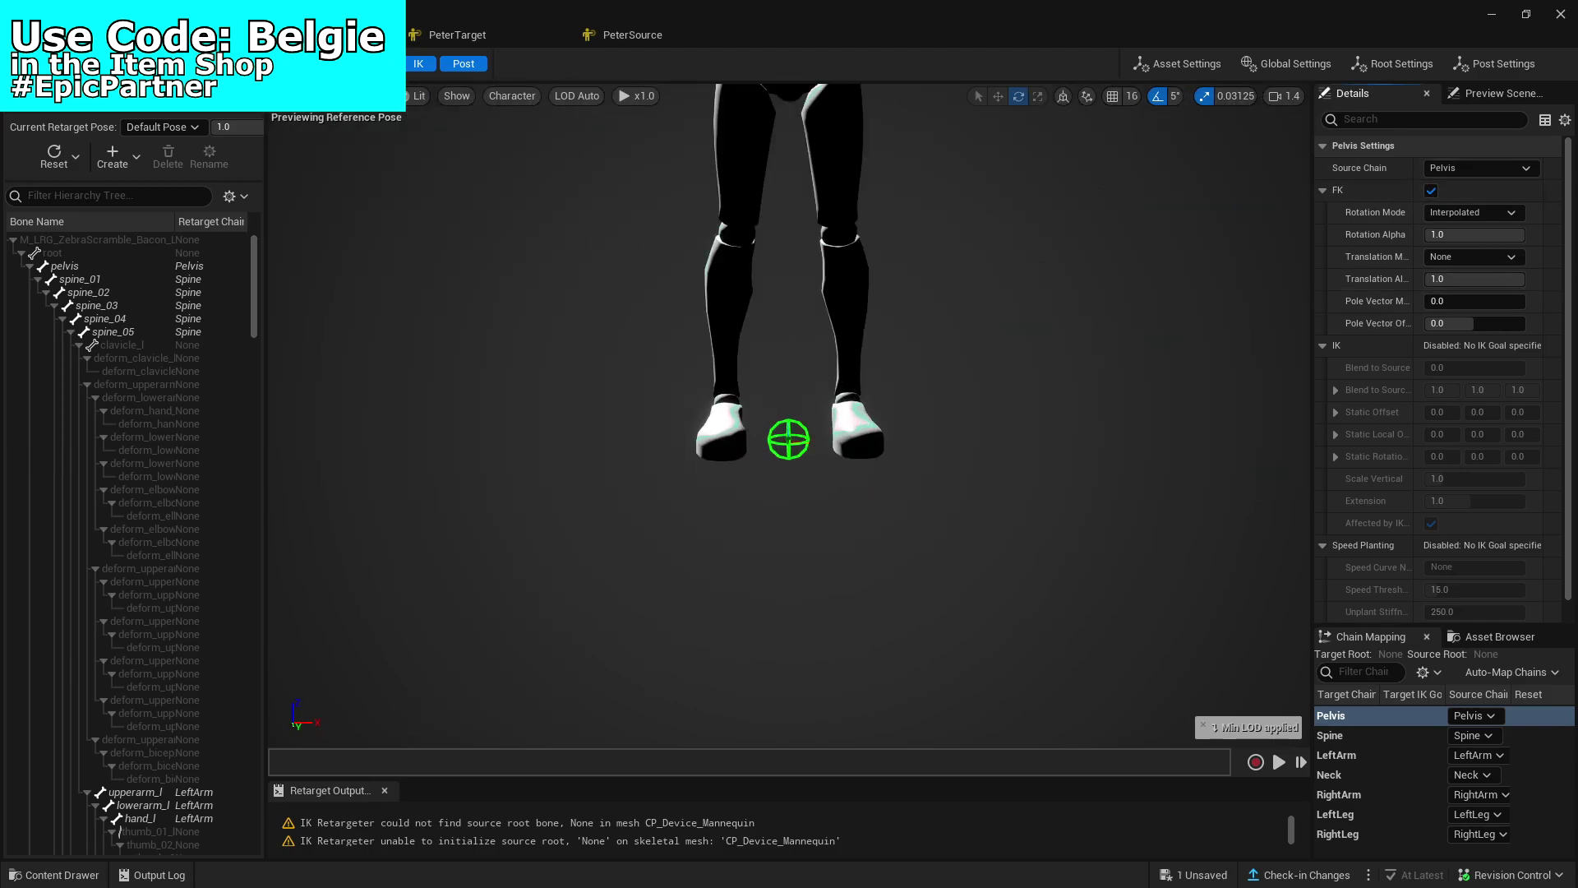
key("ctrl+s")
- Return to the NPC character definition and open the PeterActor blueprint from the NpcTutorial folder
left_click(187, 35)
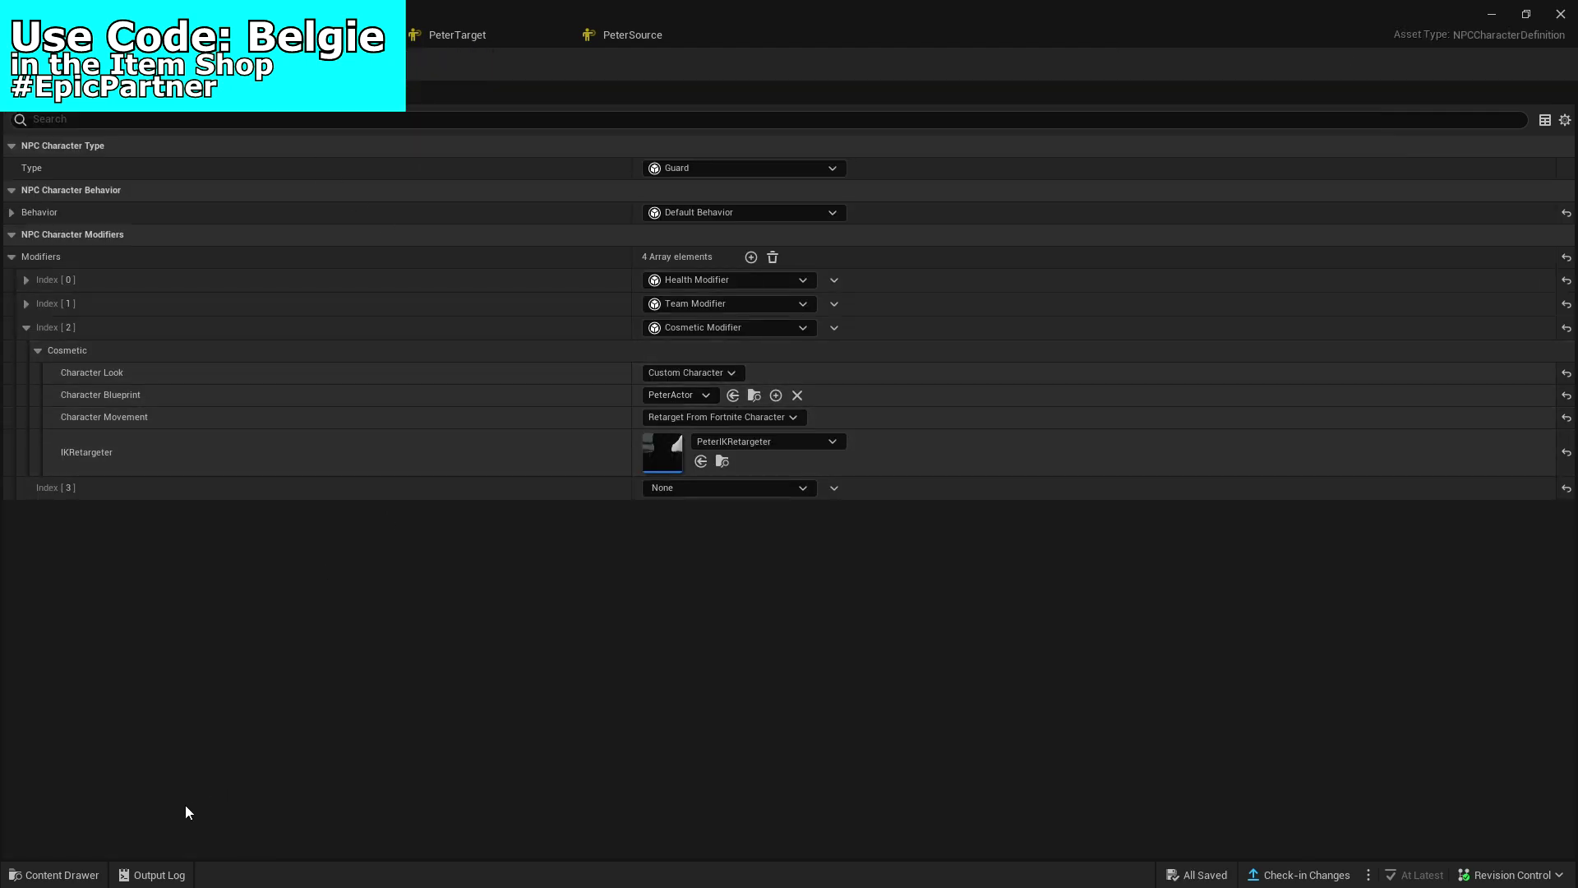
left_click(56, 875)
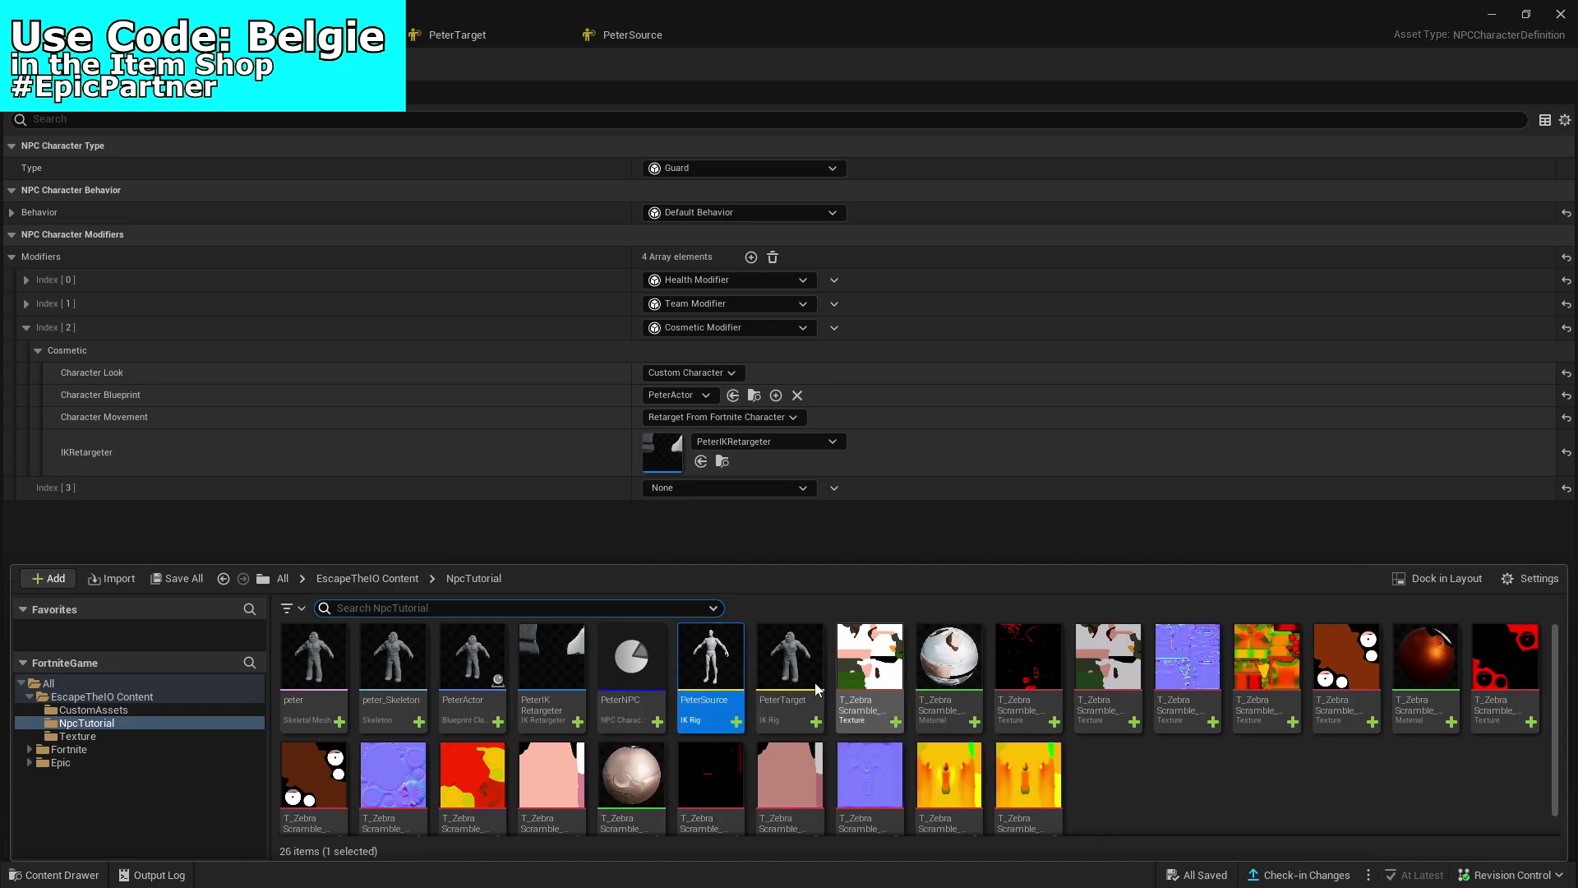
double_click(473, 658)
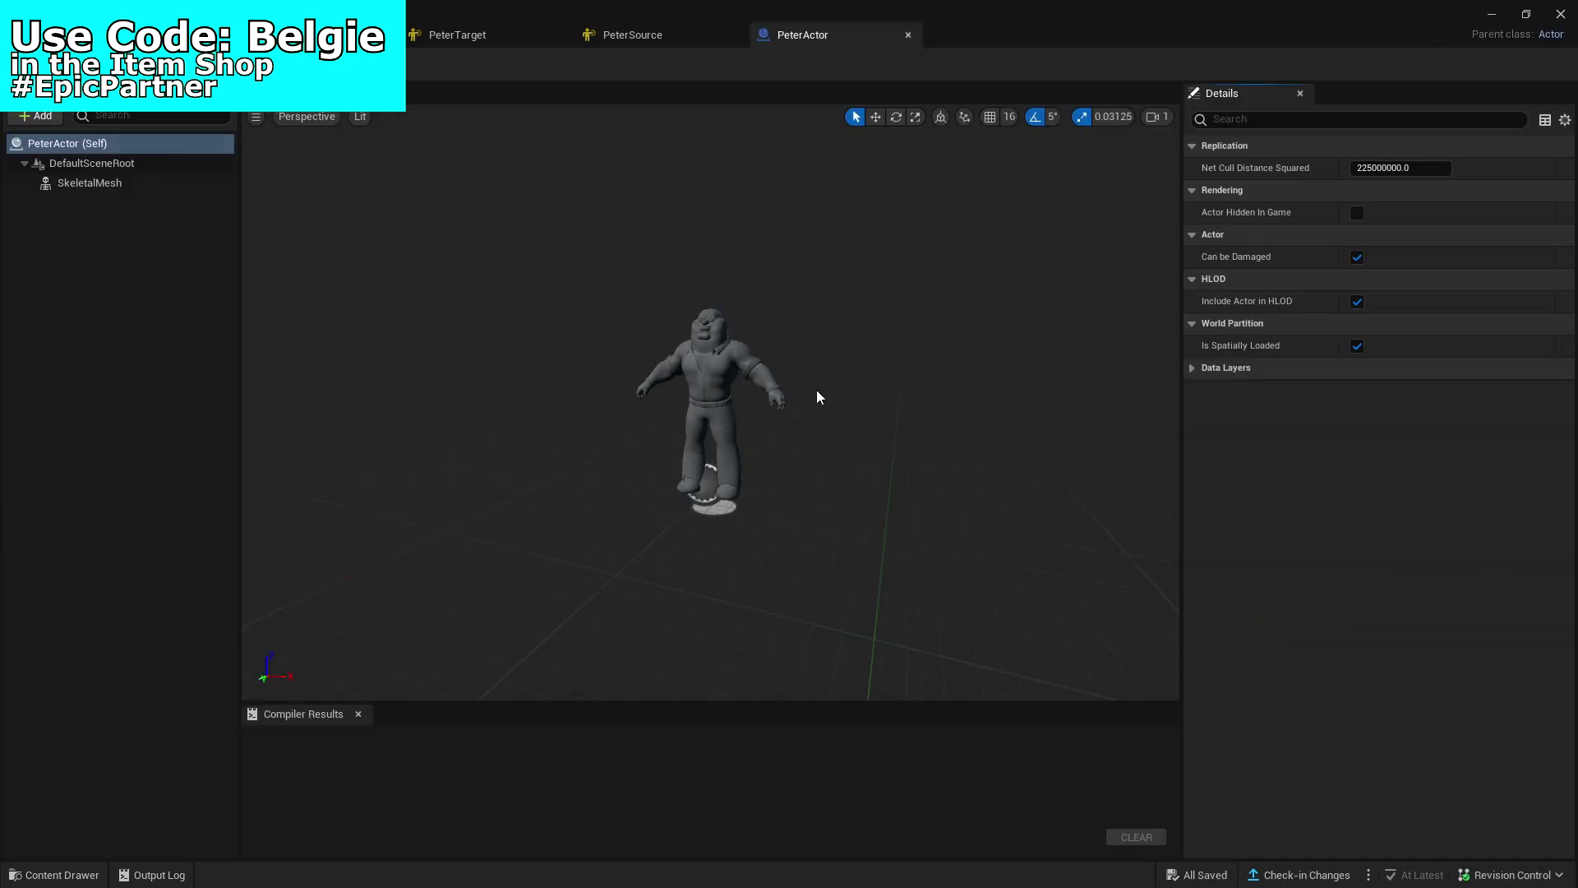
- Set the PeterActor skeletal mesh's uniform scale to 50, compile the blueprint and save it
left_click(801, 399)
left_click(1377, 212)
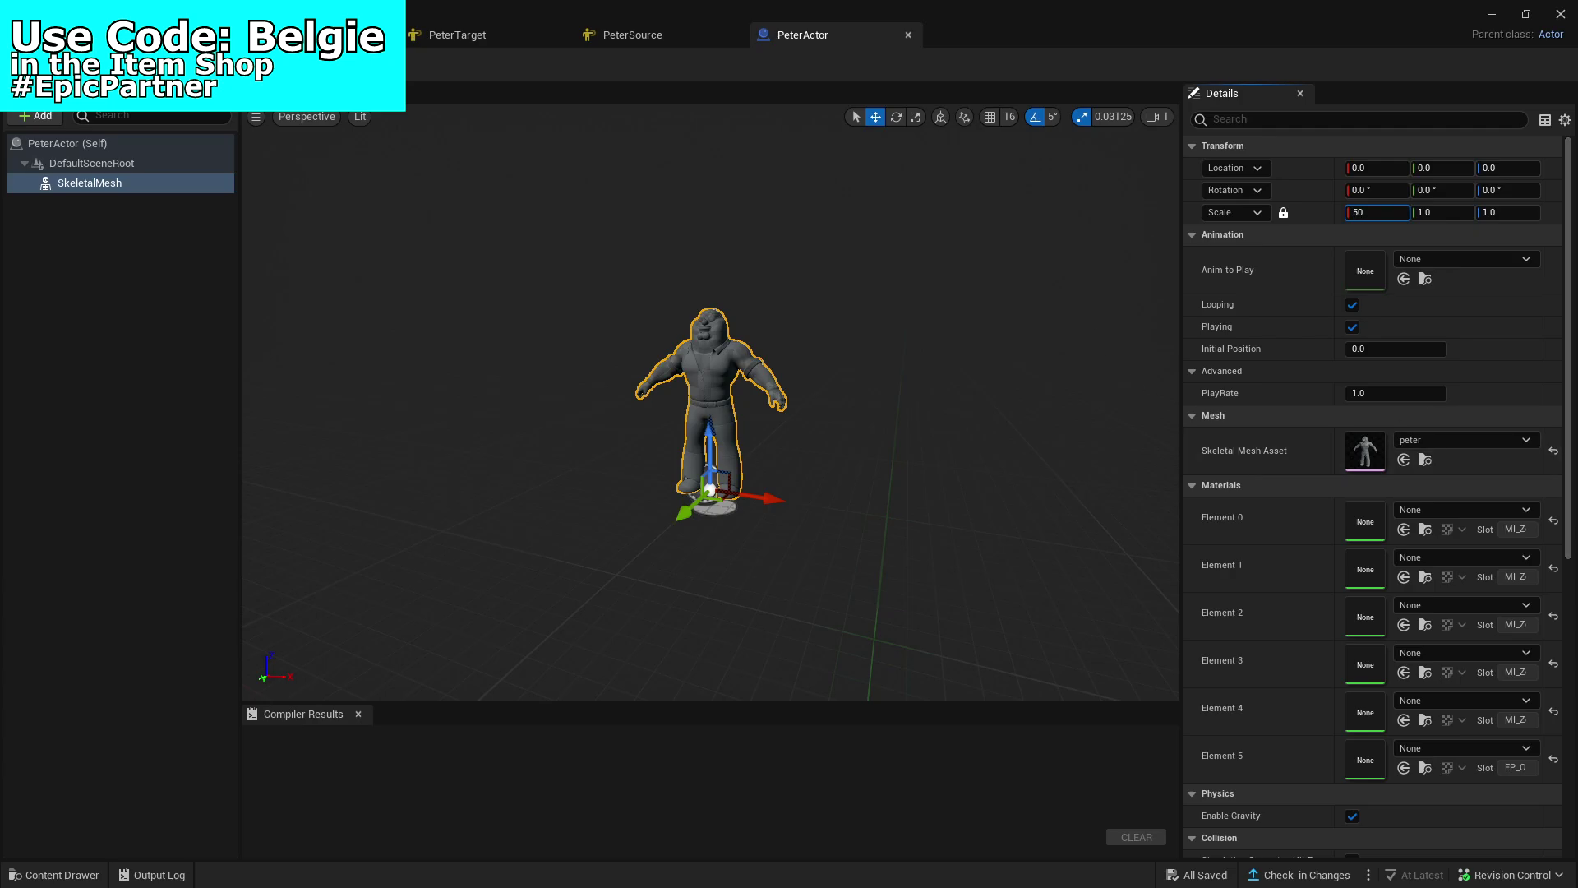
key("Return")
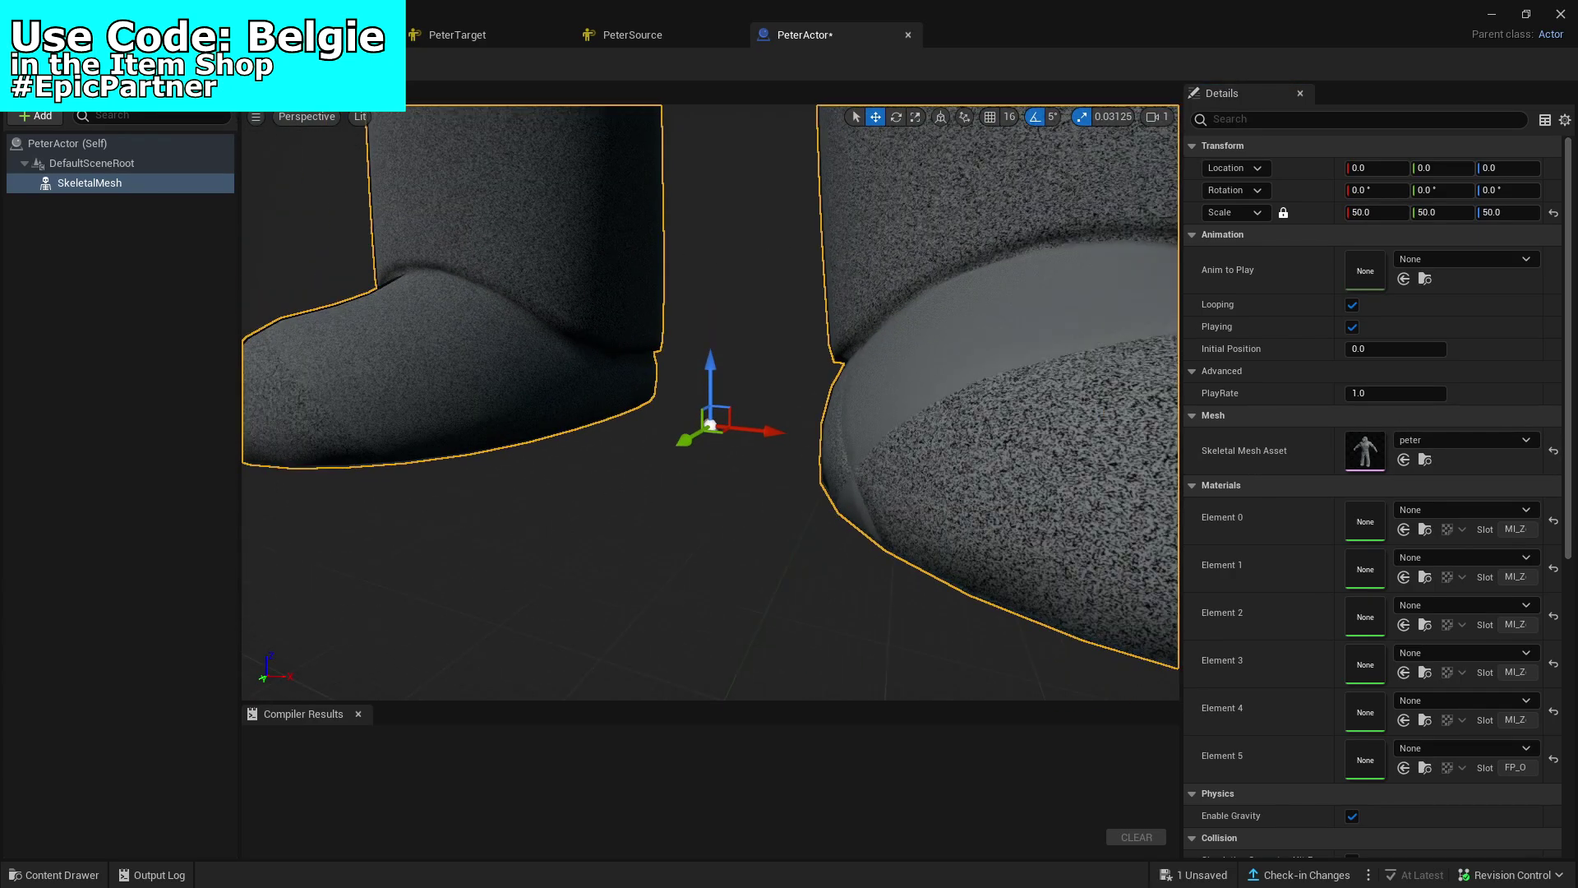
key("F7")
key("ctrl+s")
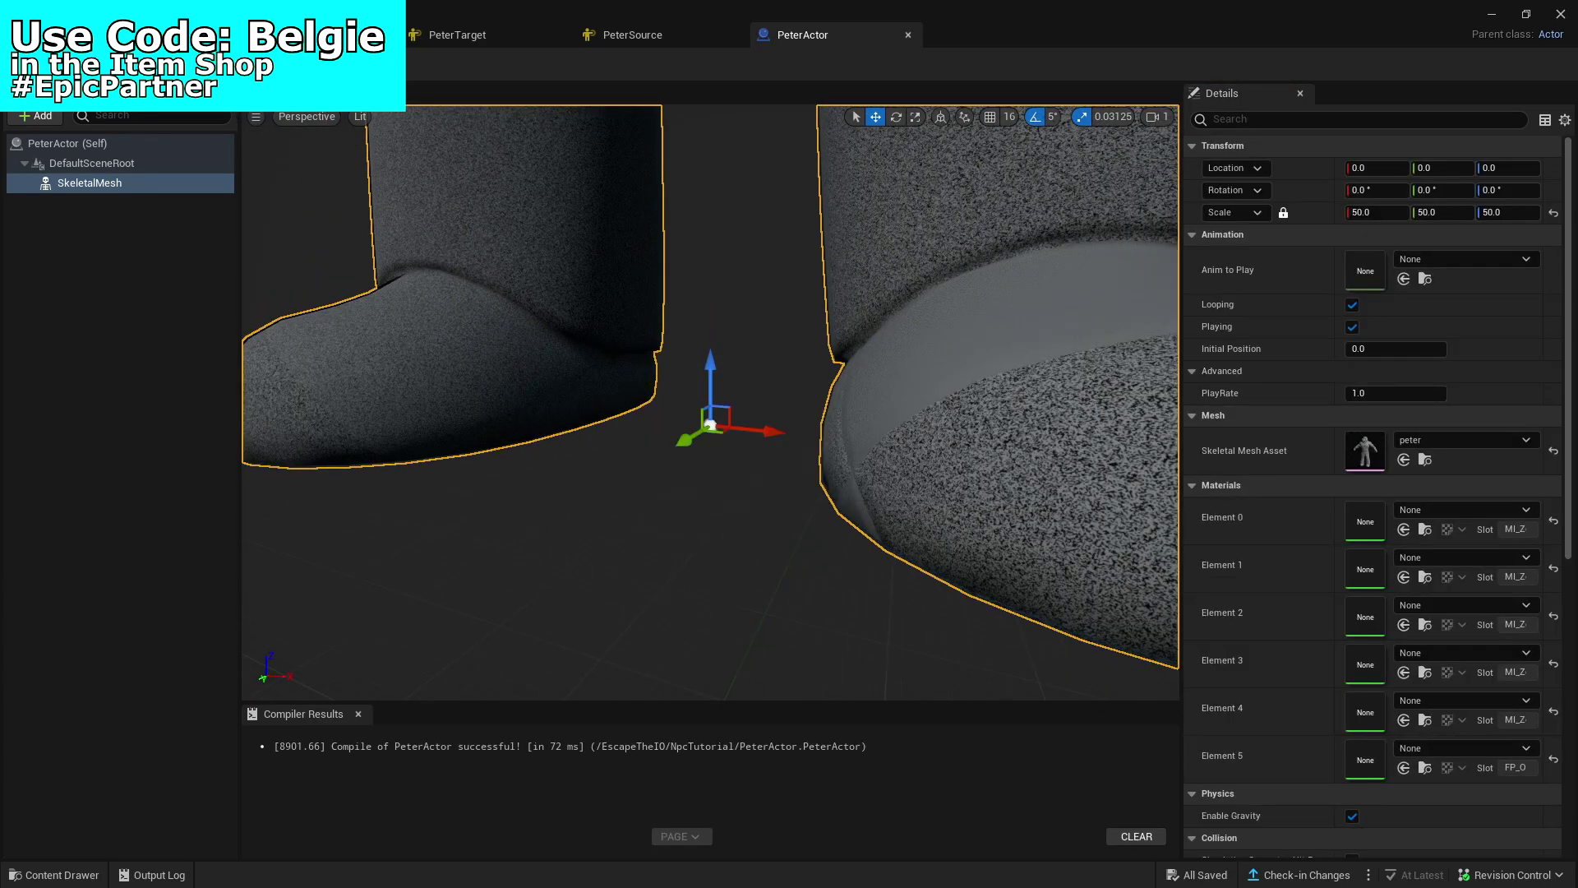
- Return to the level and inspect the enlarged Peter preview and the settings of NPC Spawner2
left_click(304, 34)
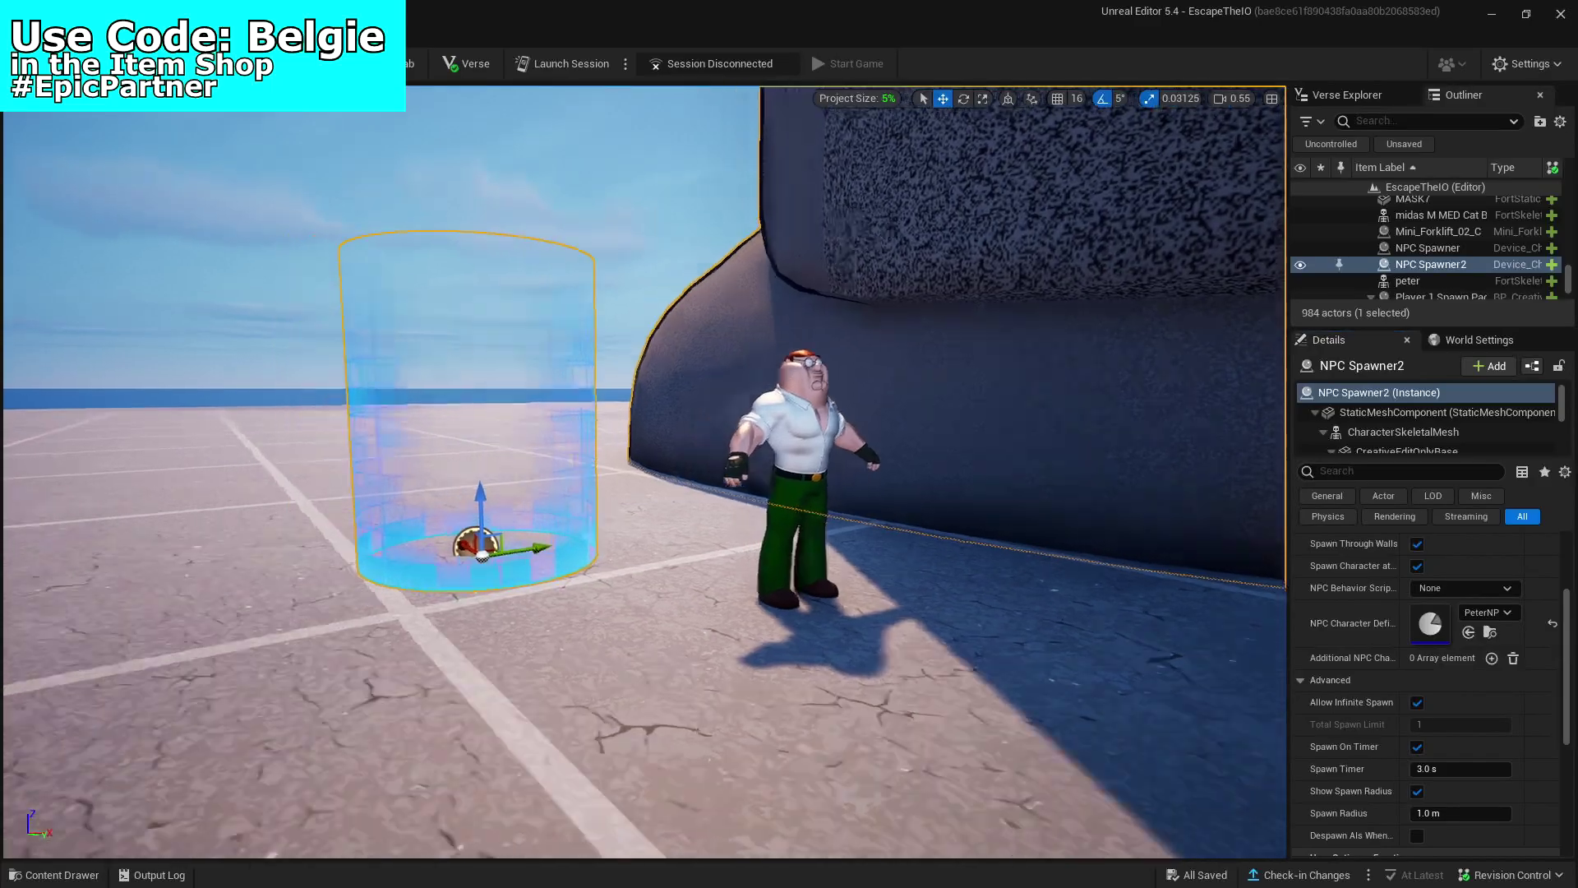
right_click_drag(645, 472, 830, 641)
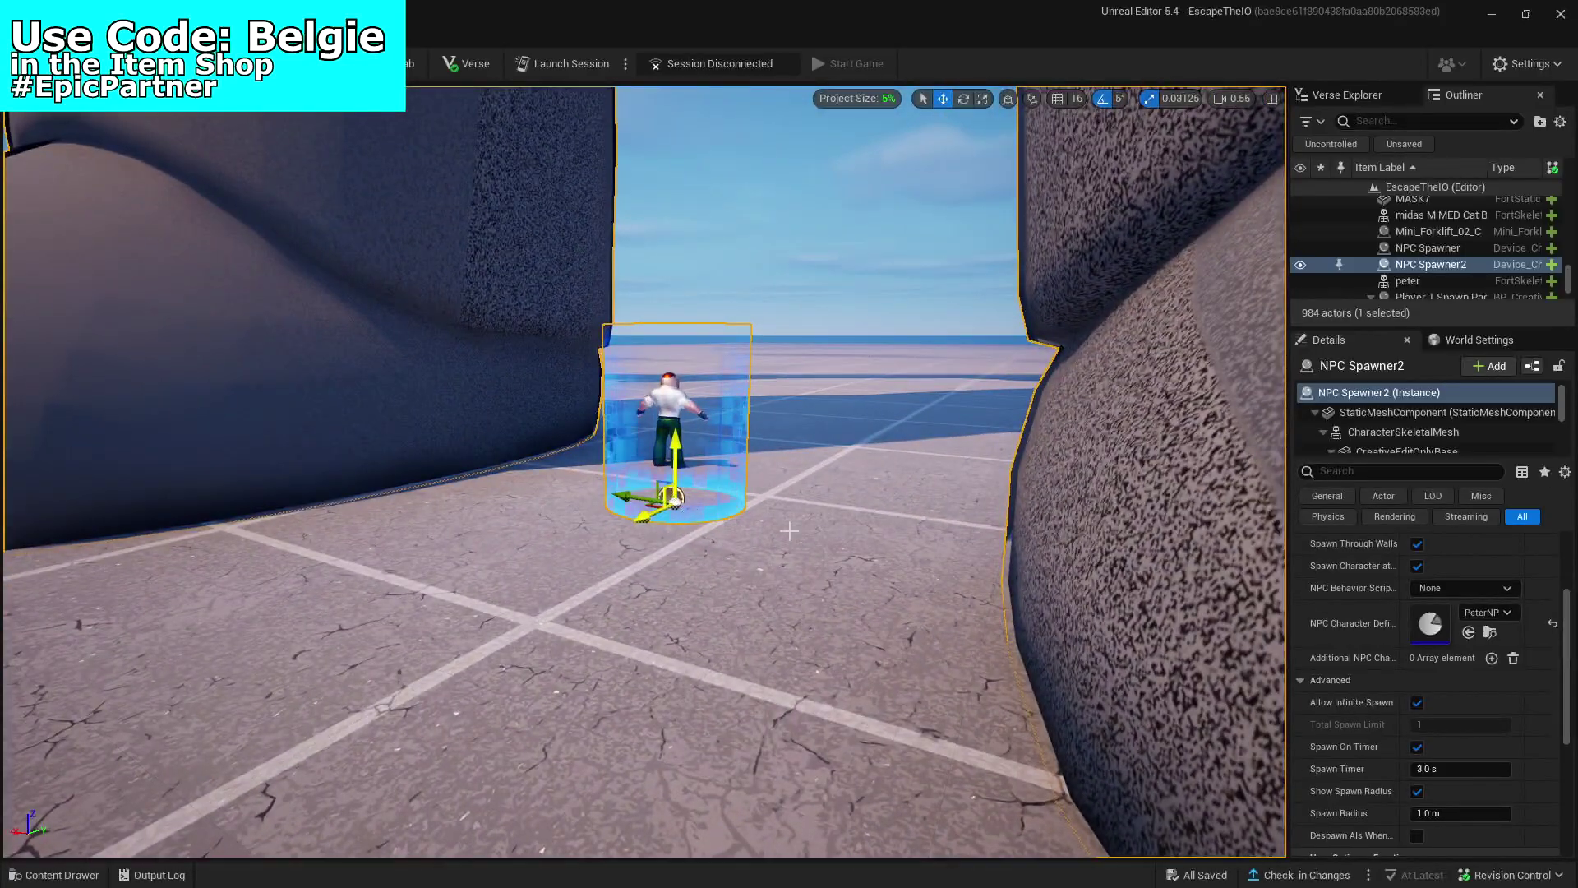
scroll(1446, 638, "up", 3)
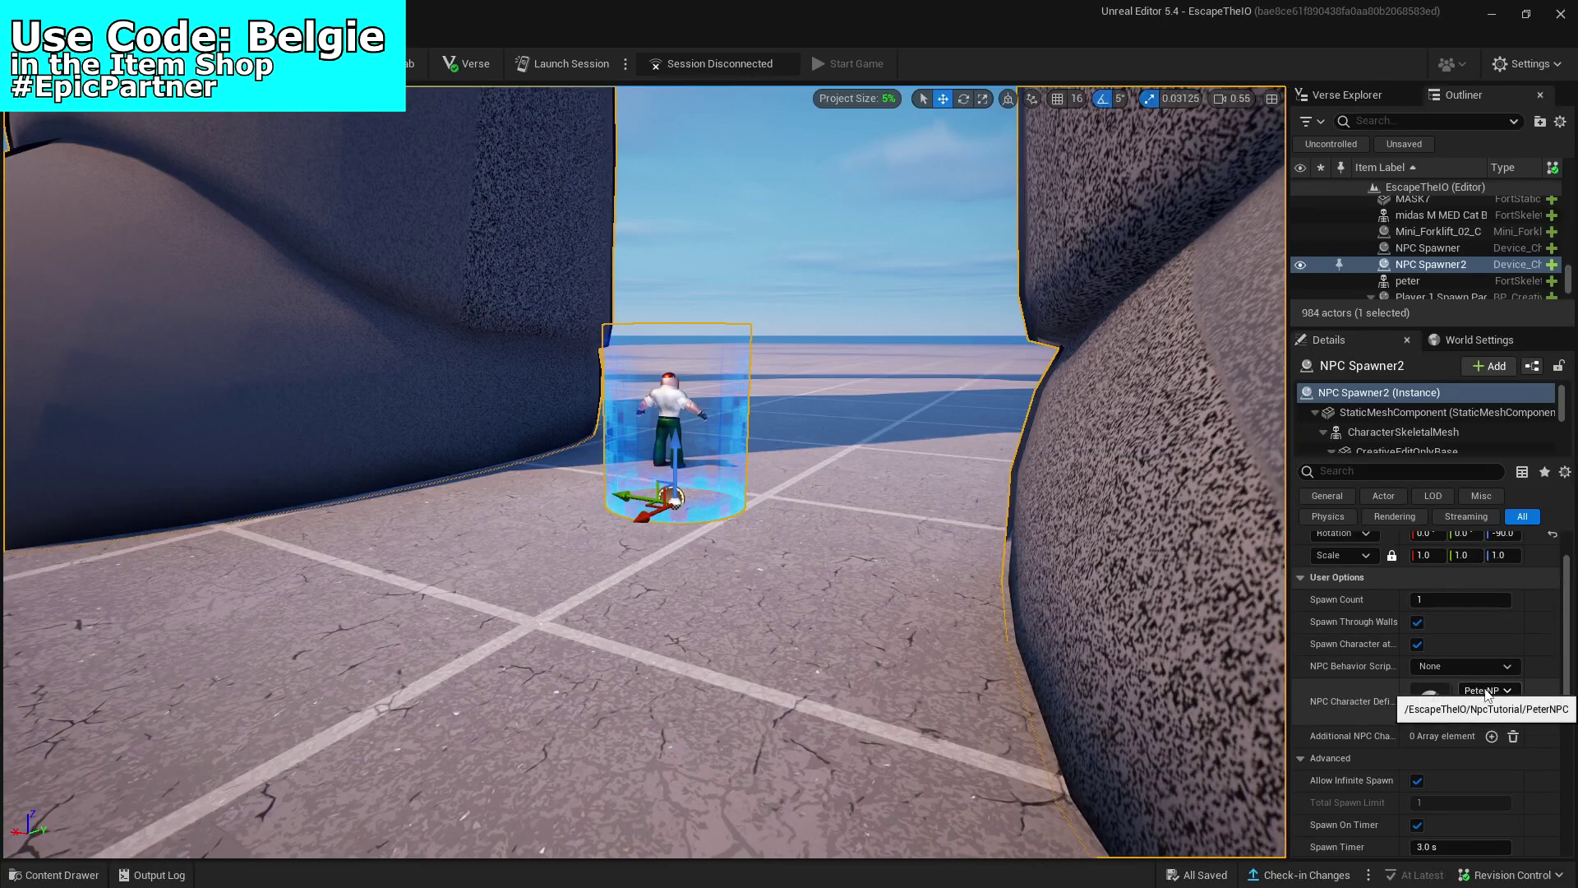
scroll(1492, 617, "down", 1)
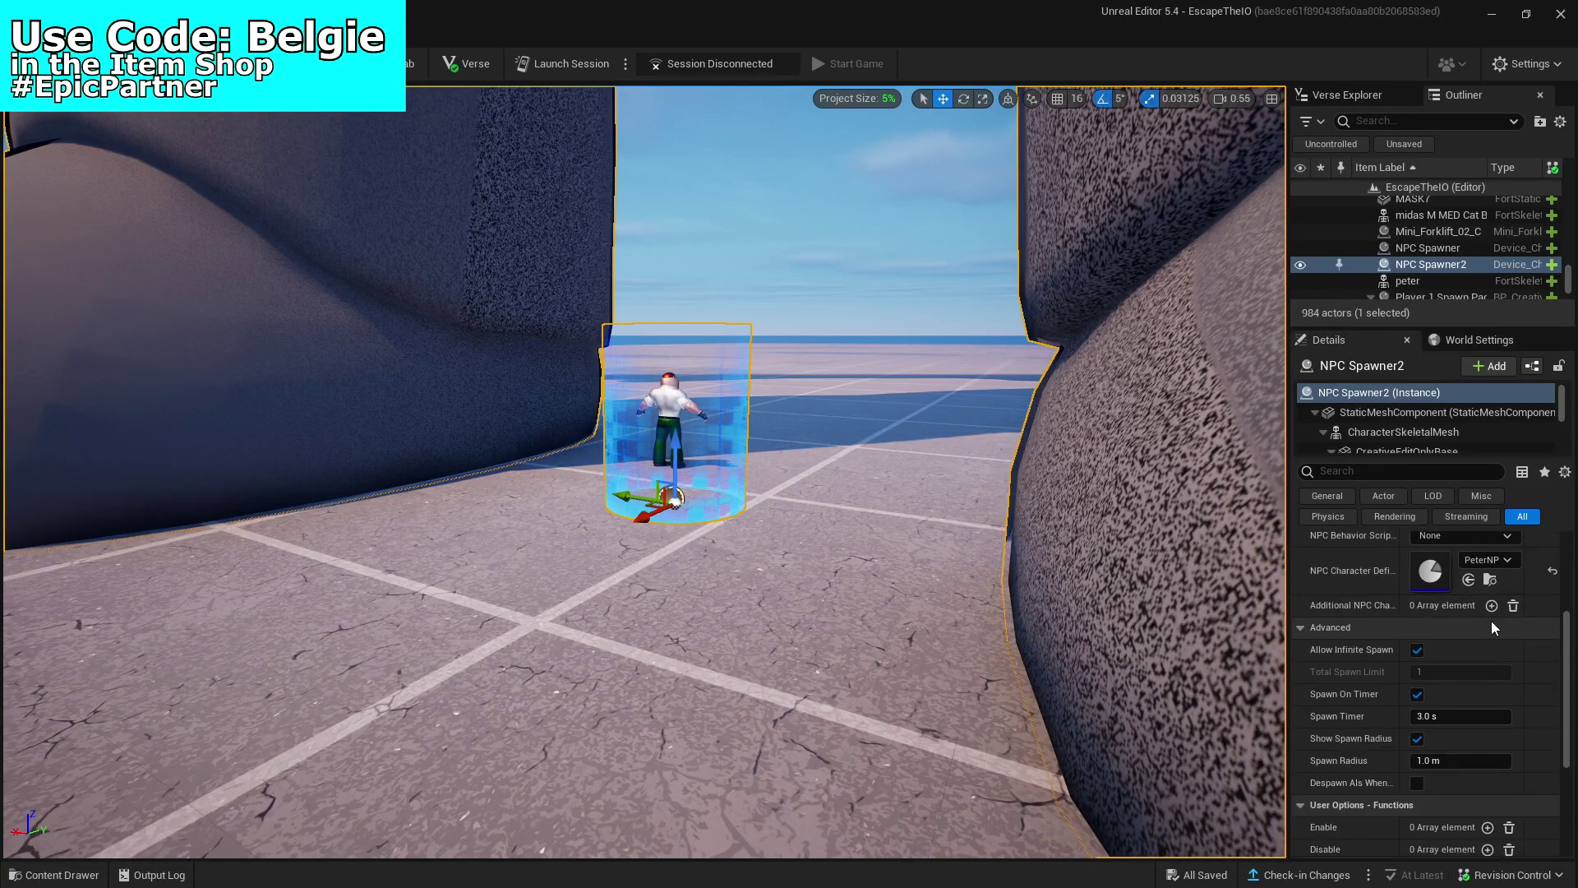
scroll(1449, 622, "down", 10)
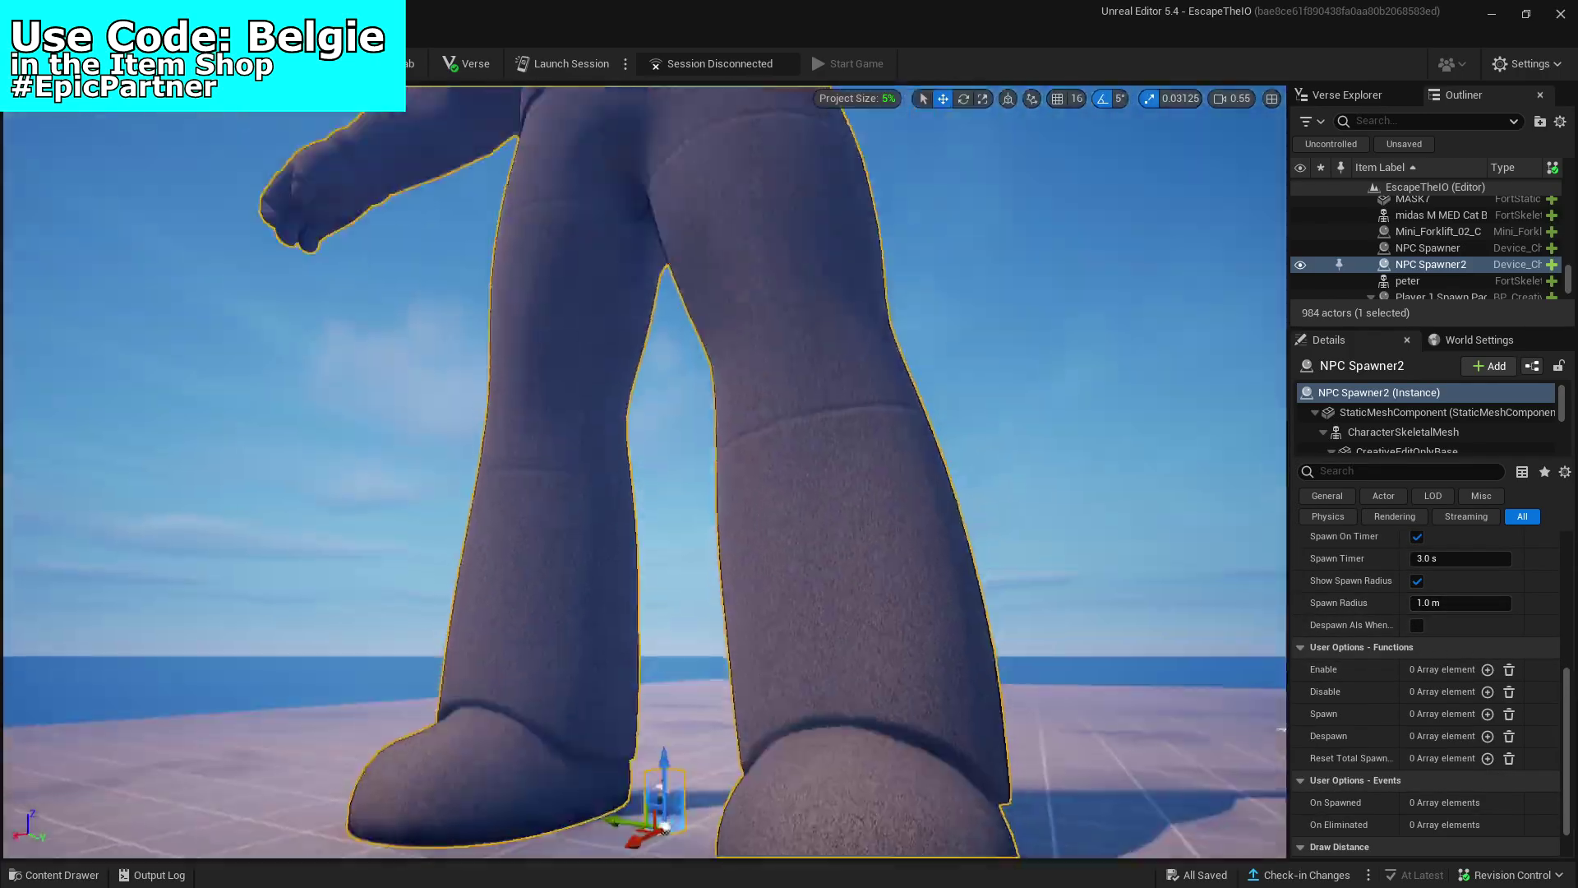
right_click_drag(644, 493, 644, 346)
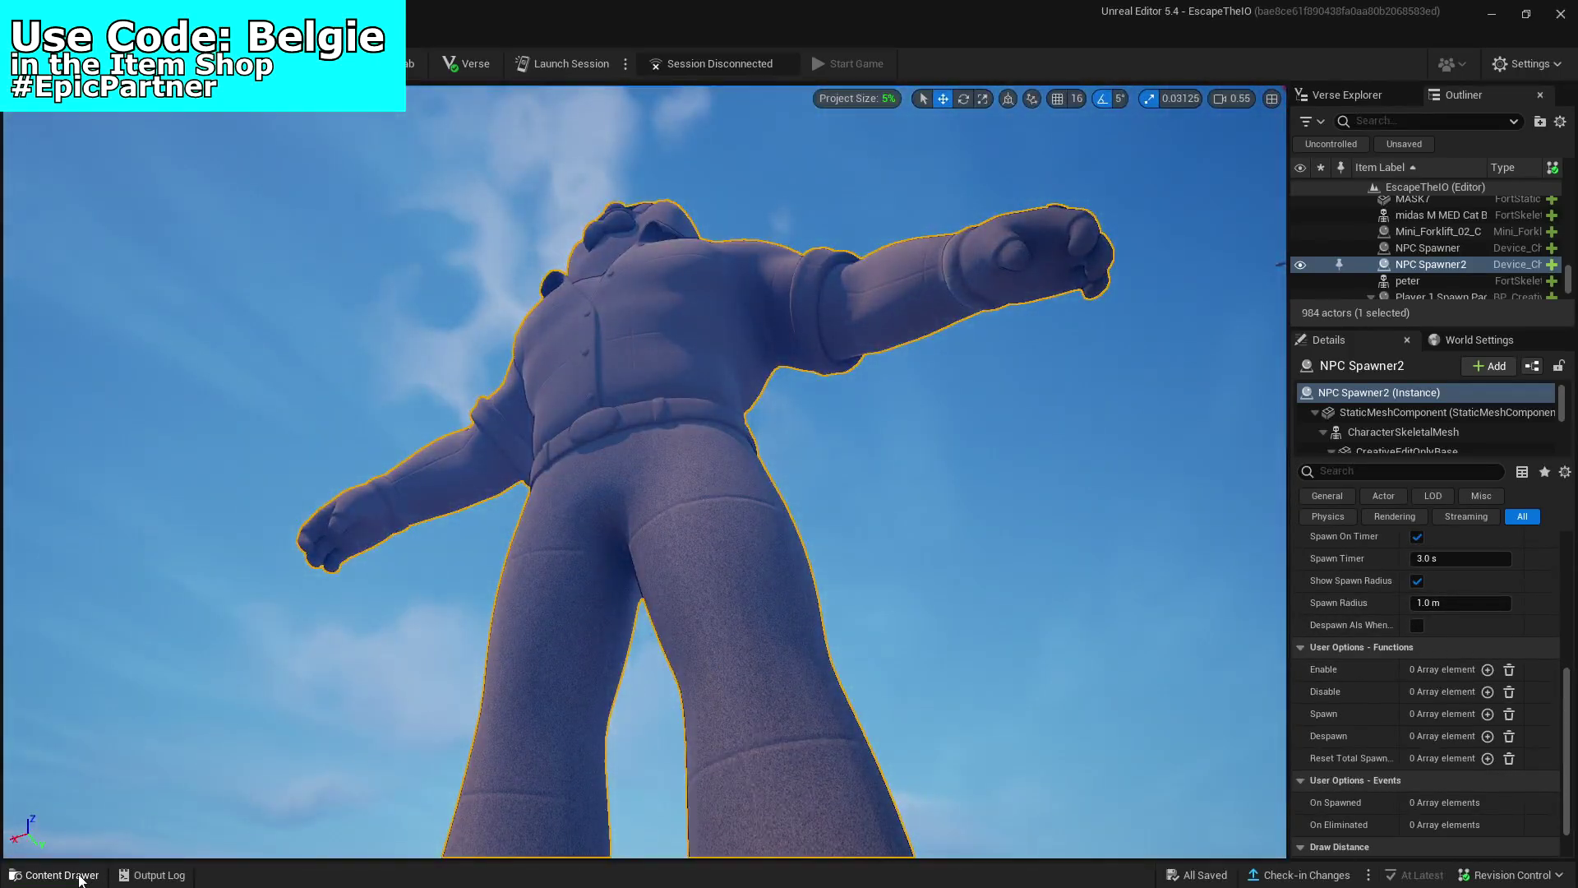
- Reopen the PeterActor blueprint and assign the T_ZebraScramble_Bacon materials to the skeletal mesh's material elements
left_click(82, 874)
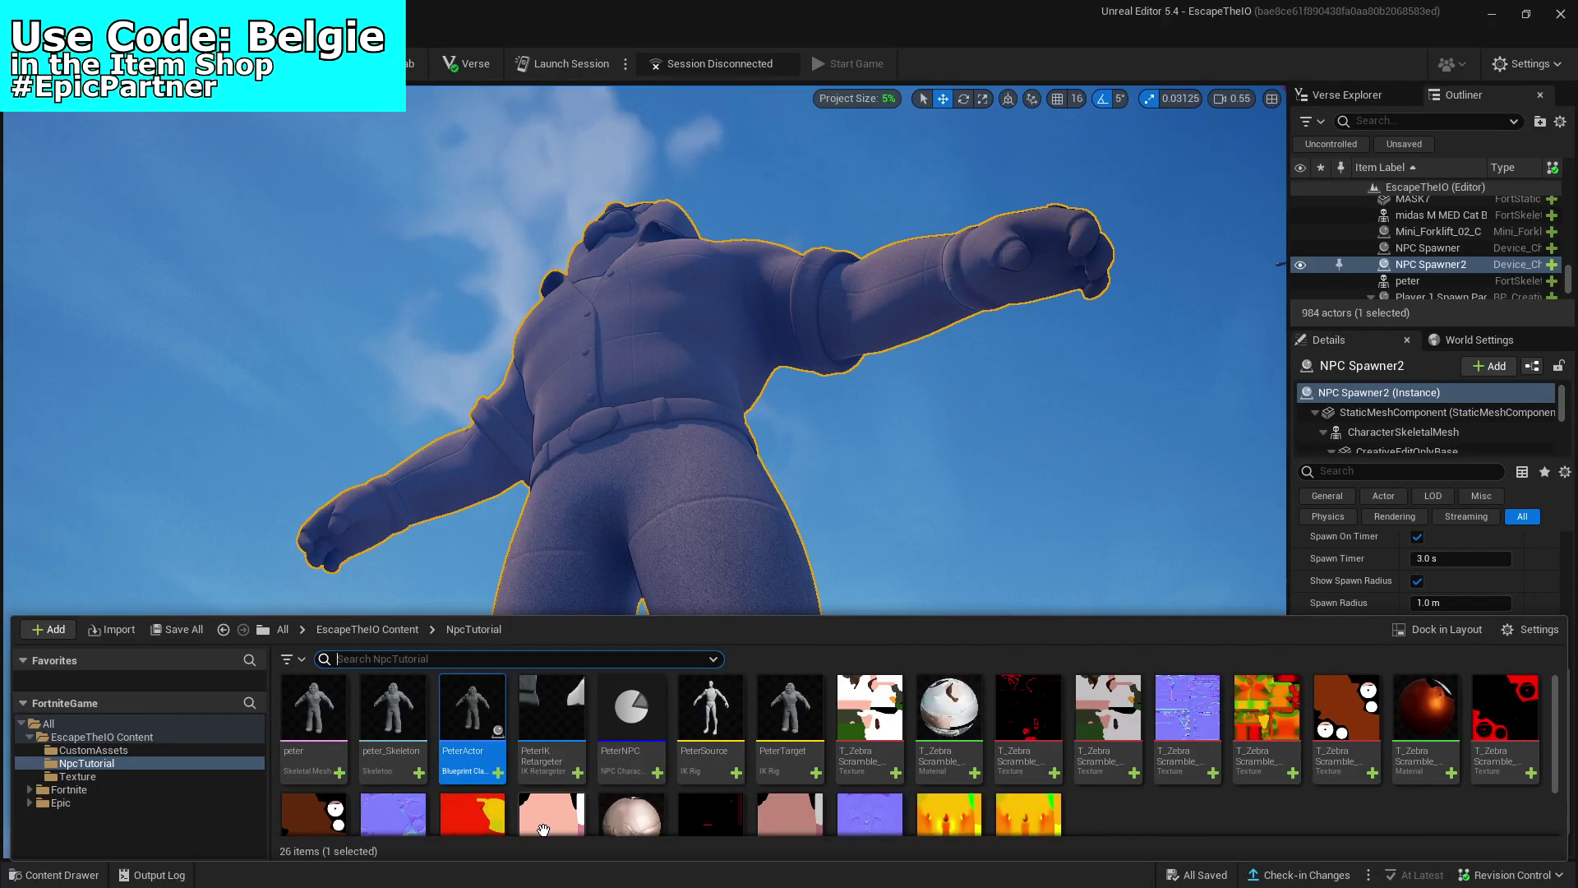
double_click(472, 711)
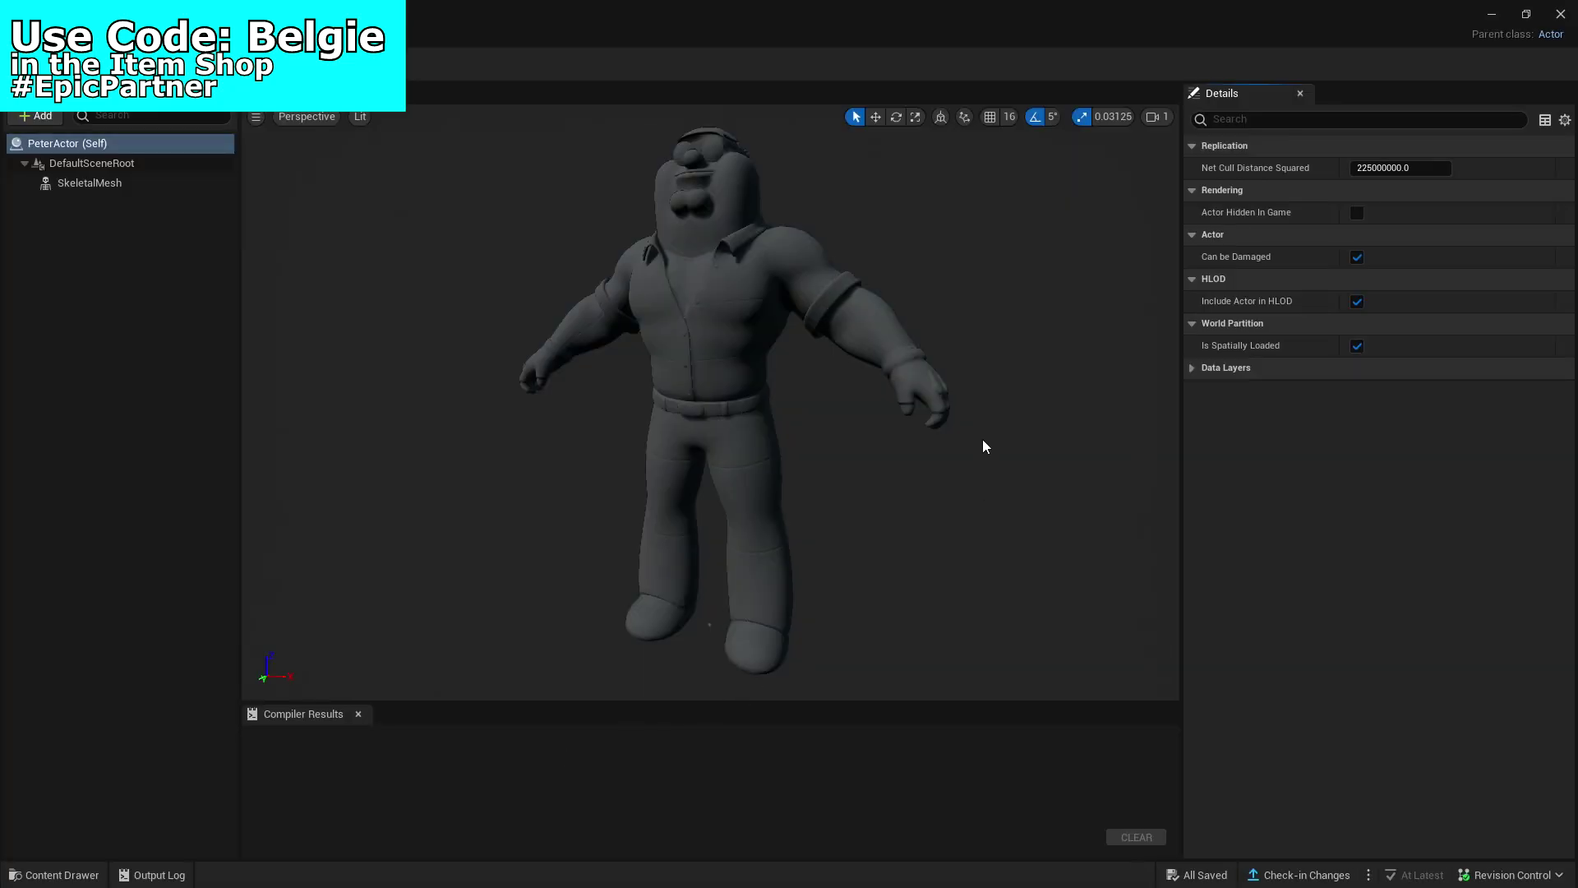
left_click(64, 184)
scroll(1397, 477, "down", 1)
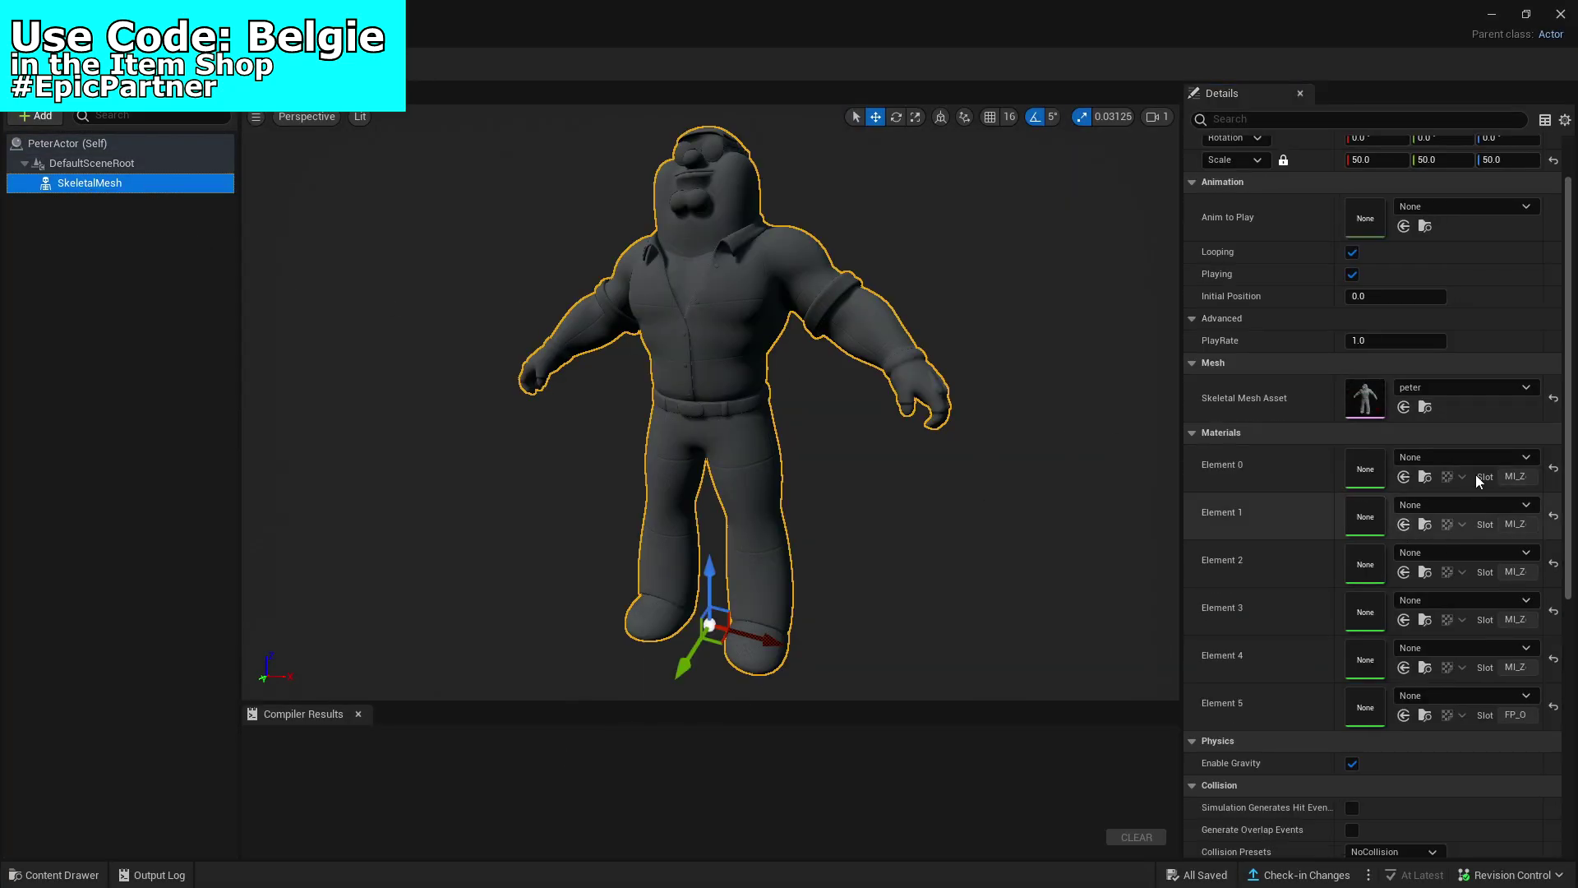
left_click(1456, 465)
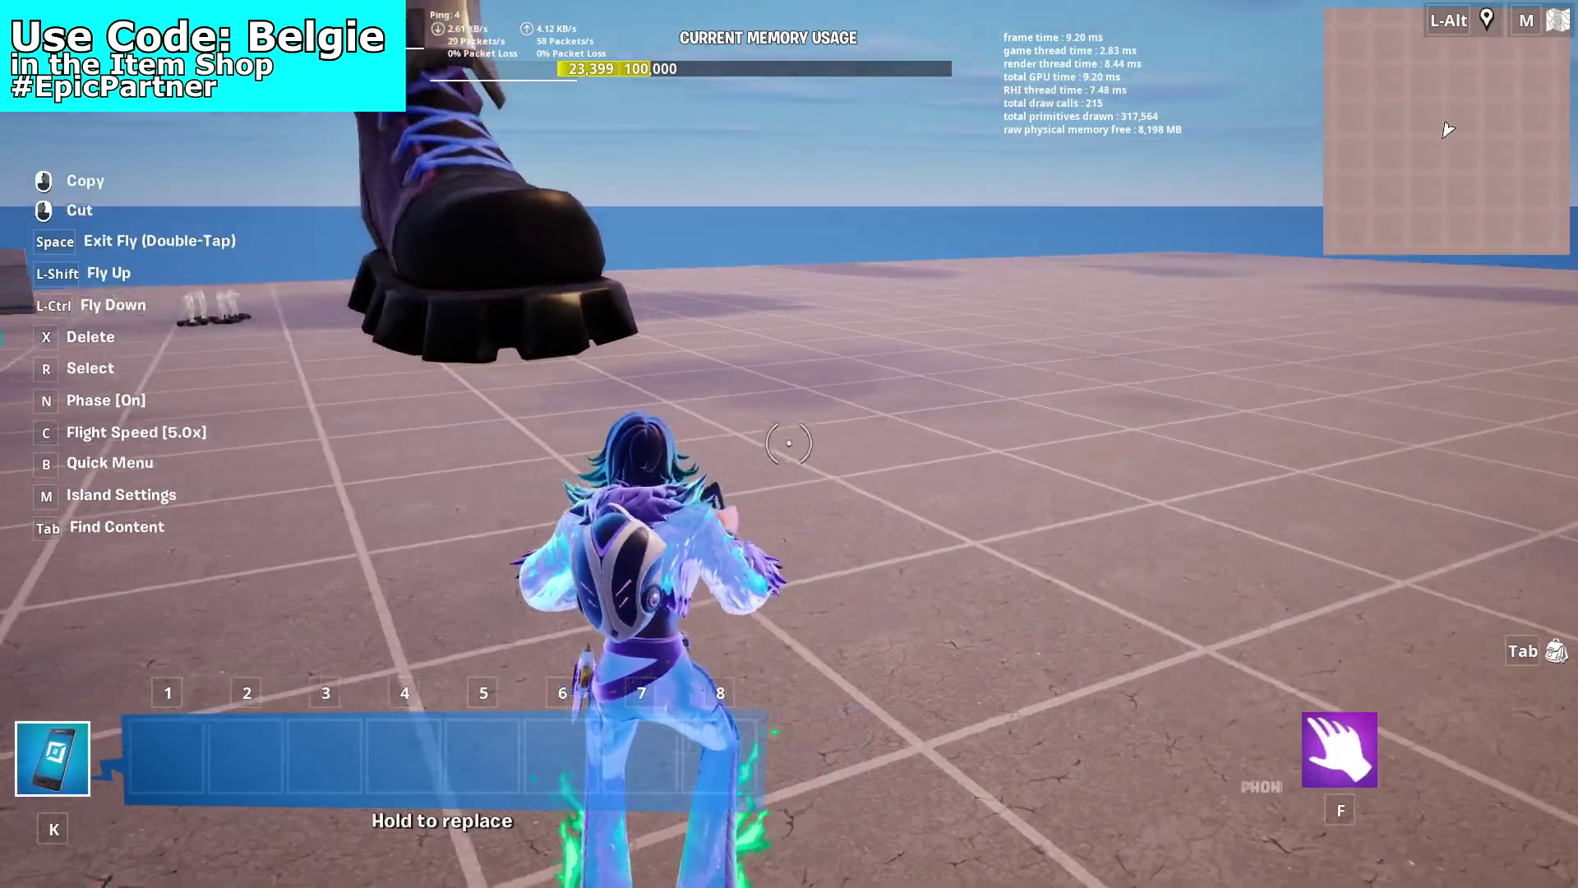
- In the live Fortnite session, fly to the group of four player spawn pads and move them near the Peter NPC
key("w")
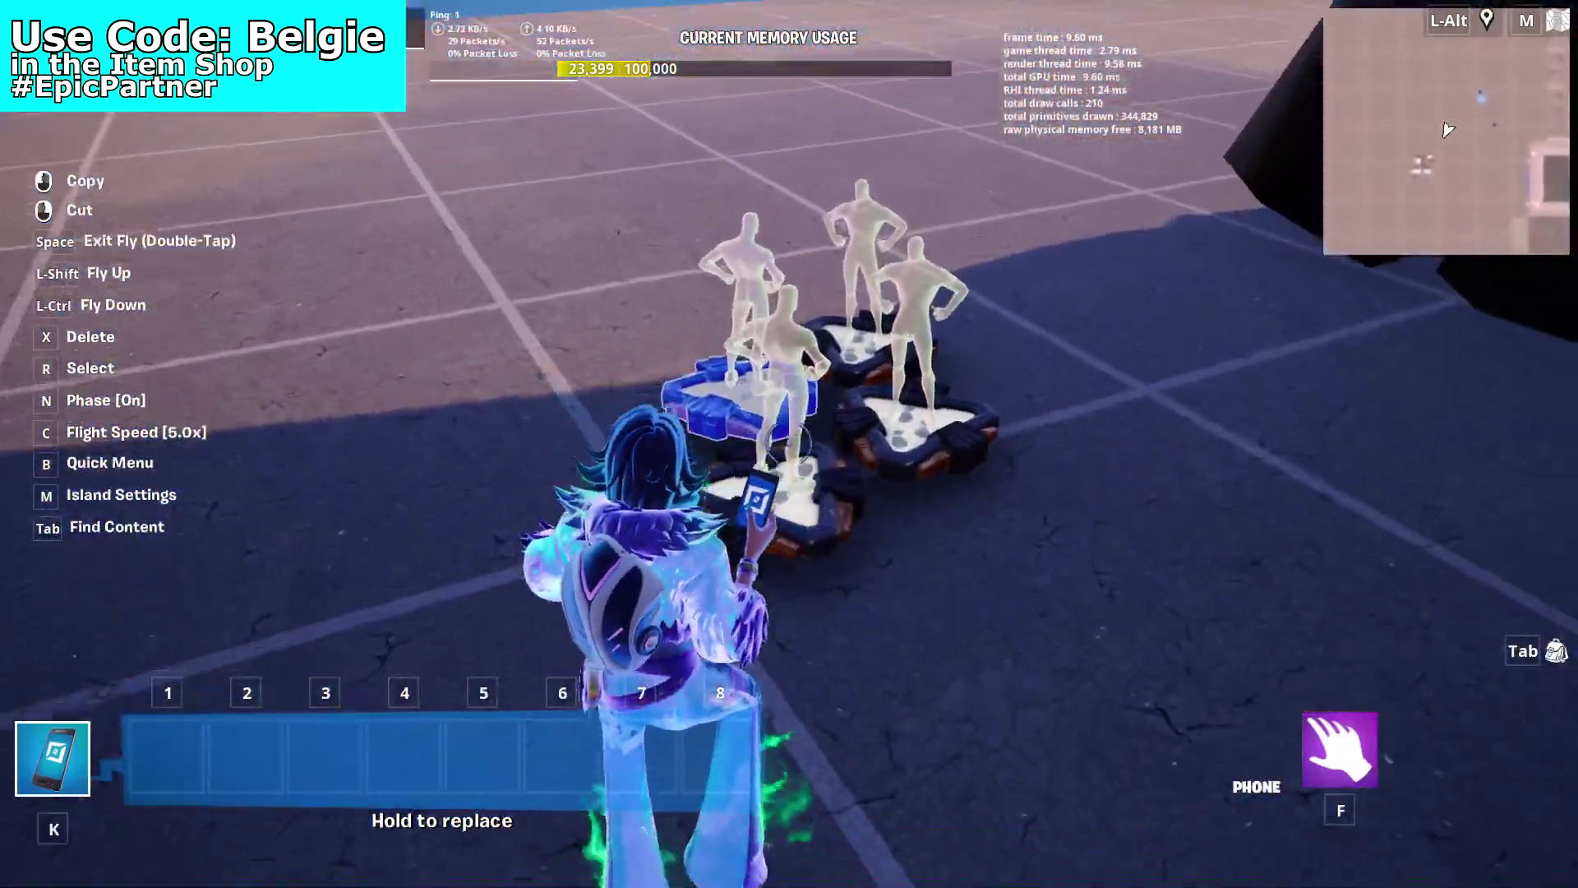
key("r")
key("r")
key("r")
key("r")
key("w")
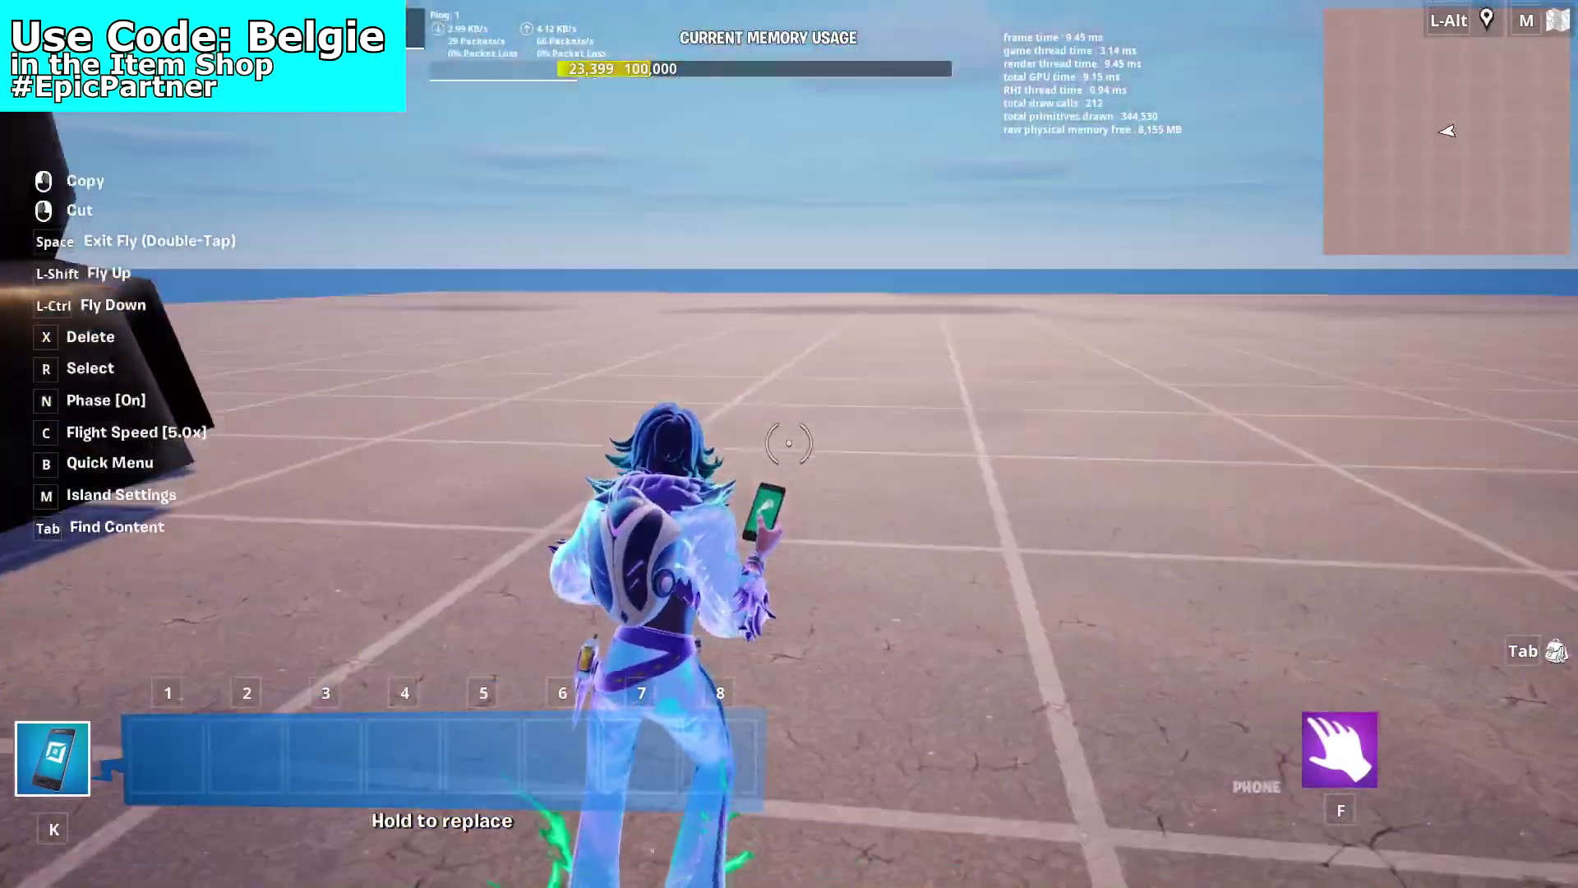
key("w")
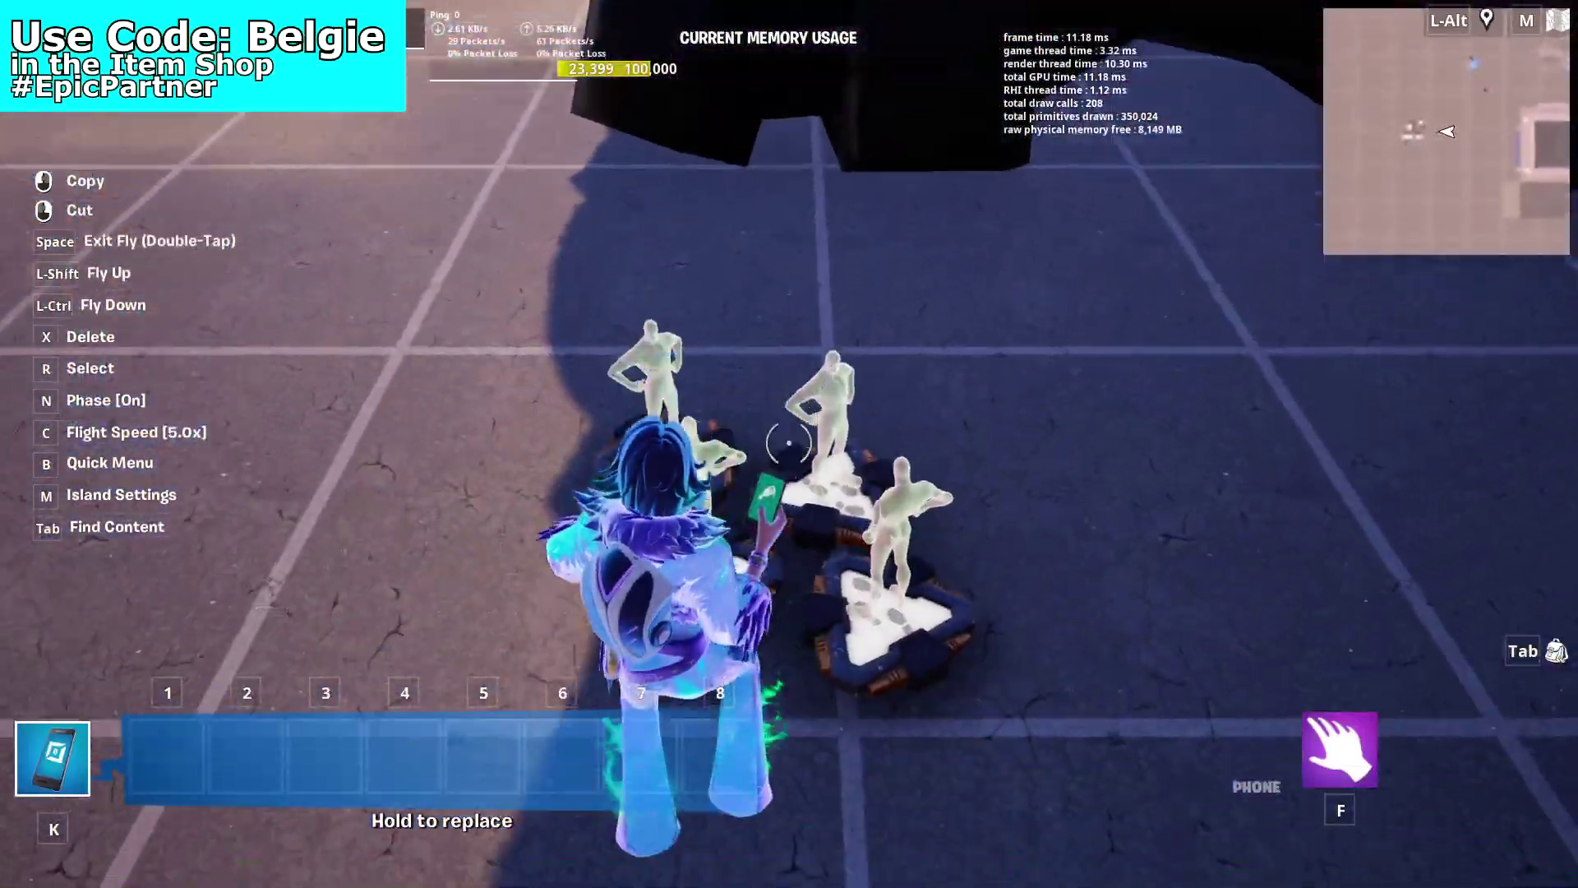
key("r")
key("r")
key("r")
key("r")
left_click(789, 444)
key("w")
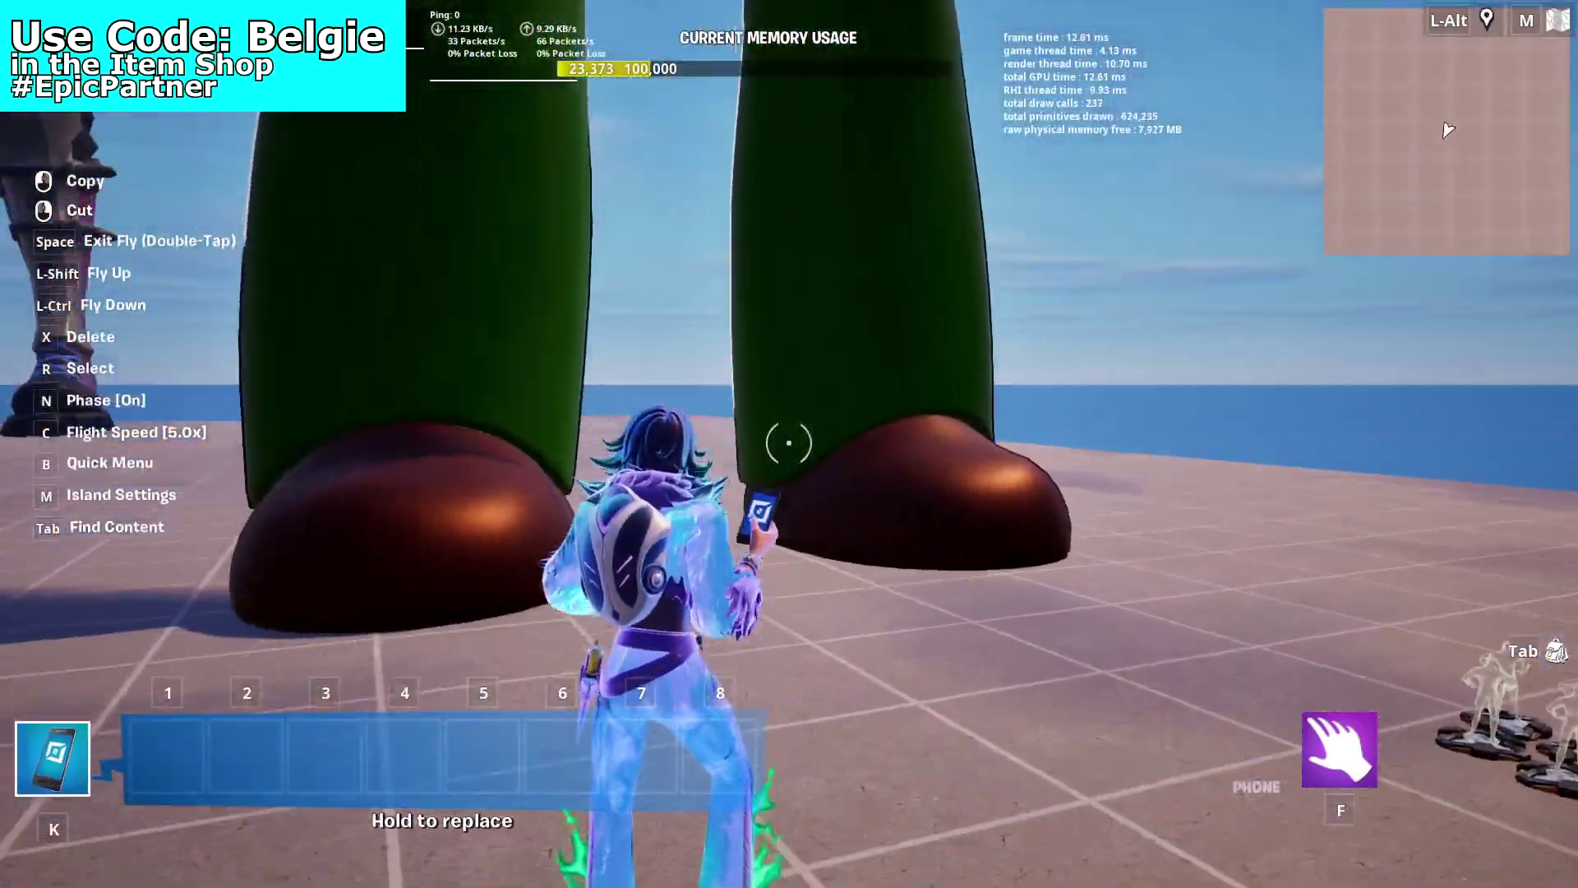
- Start the game and walk up to the spawned Peter NPC to check its size and animation
key("Escape")
left_click(1349, 567)
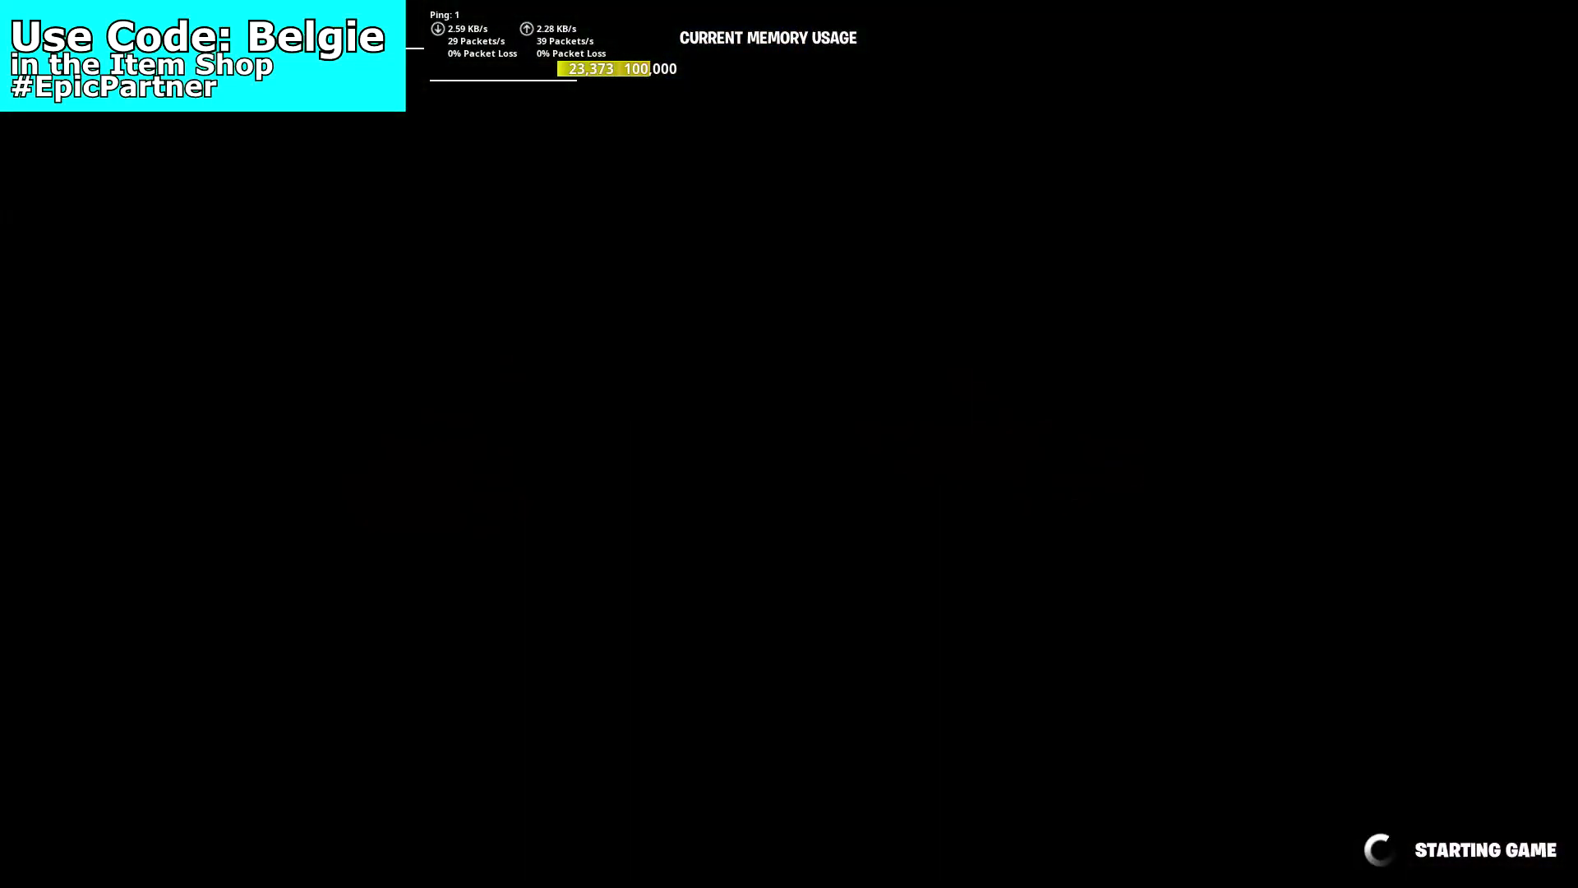
key("w")
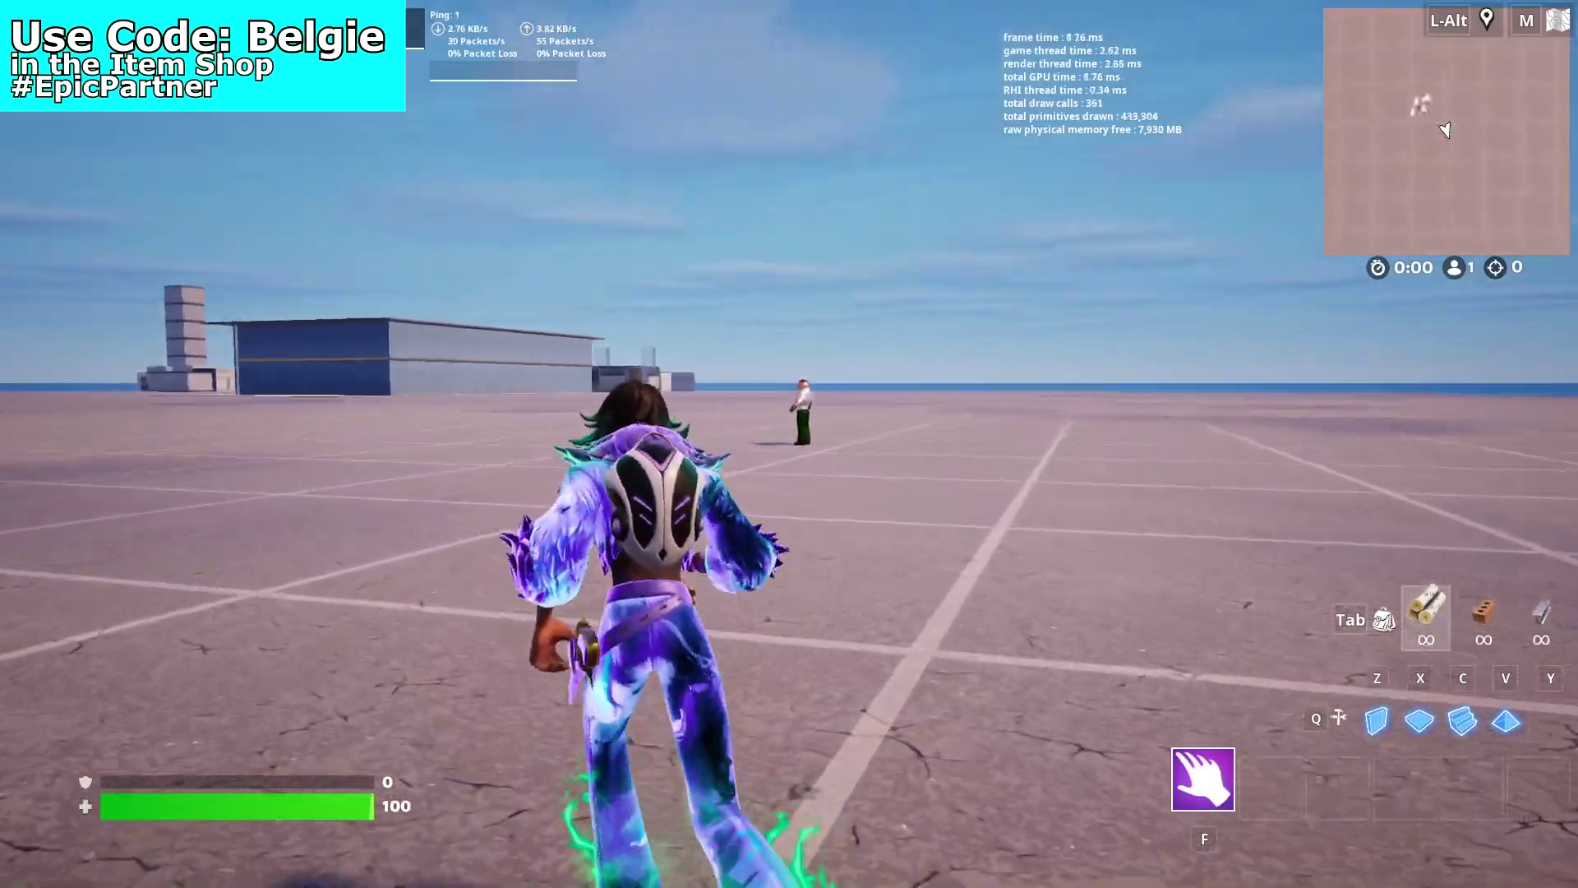
key("w")
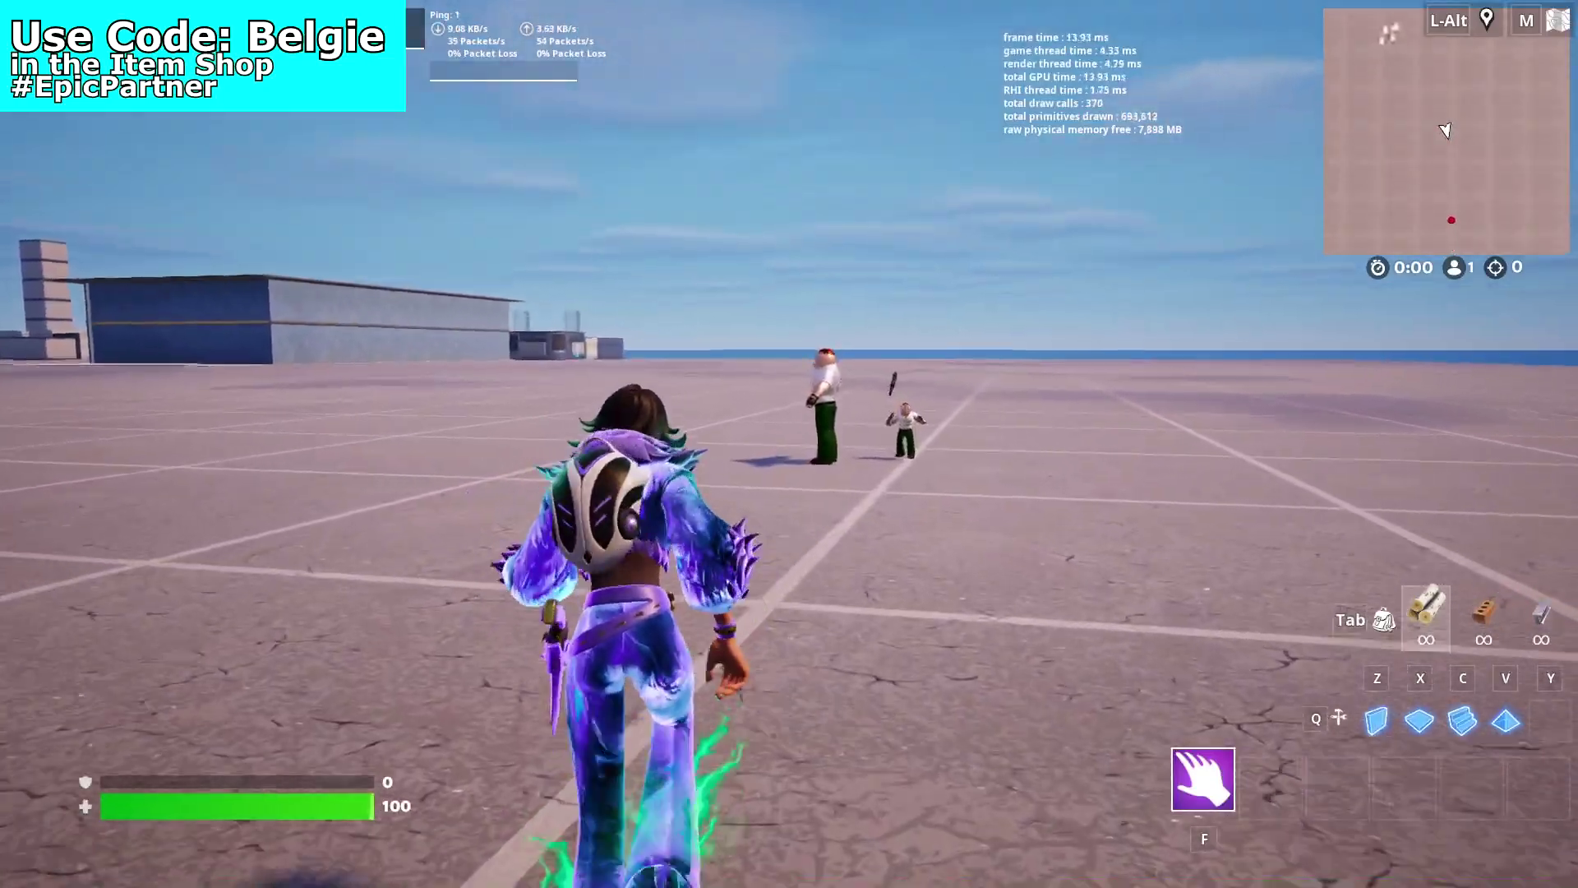
key("w")
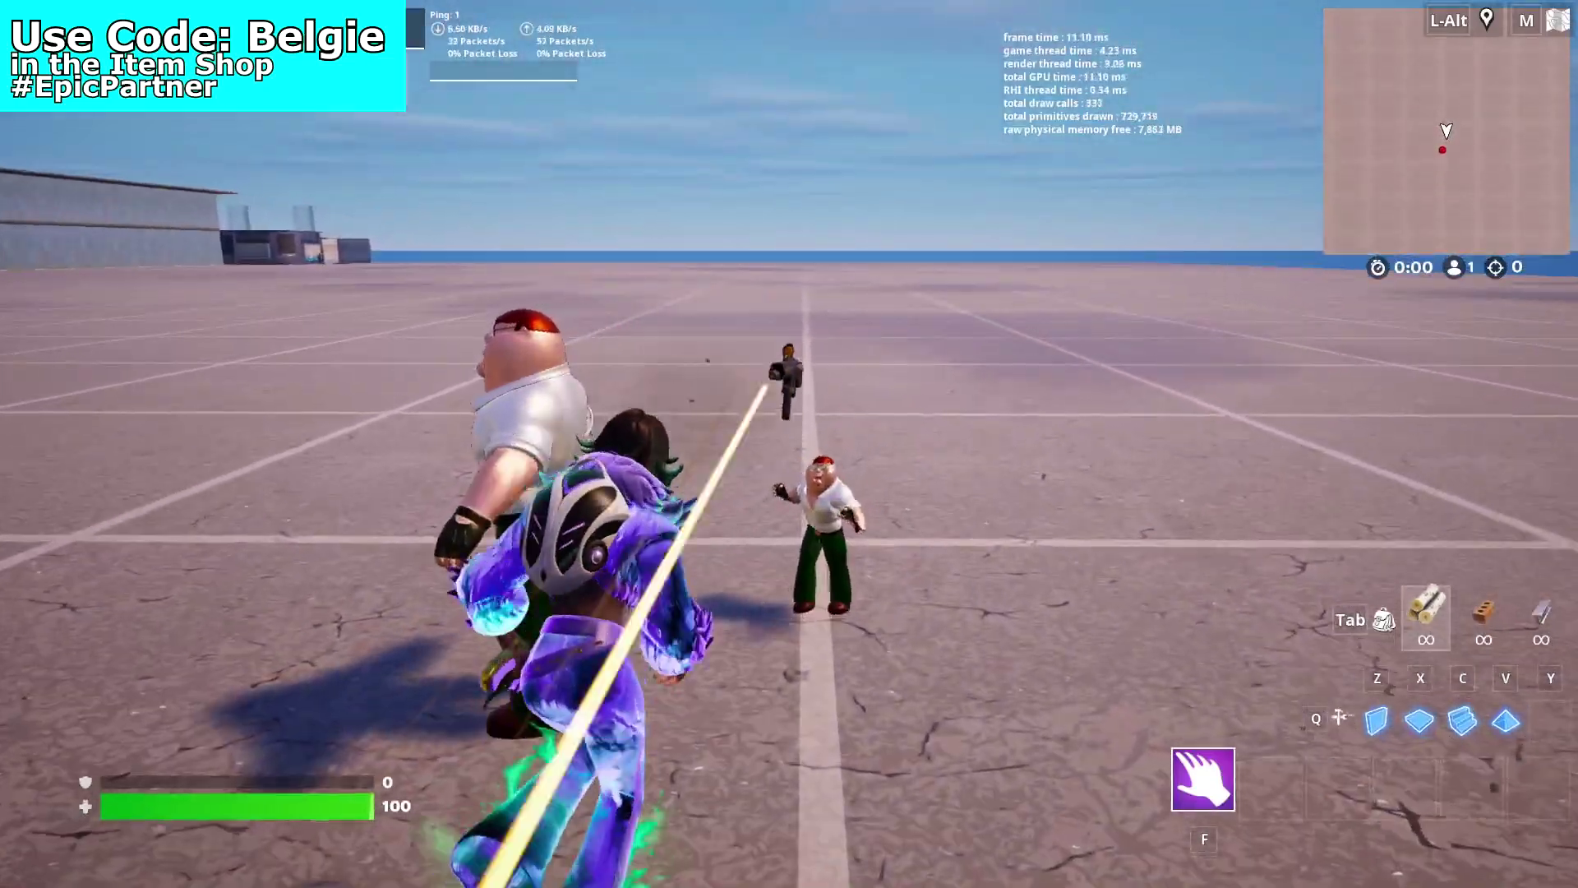
key("ctrl")
key("s")
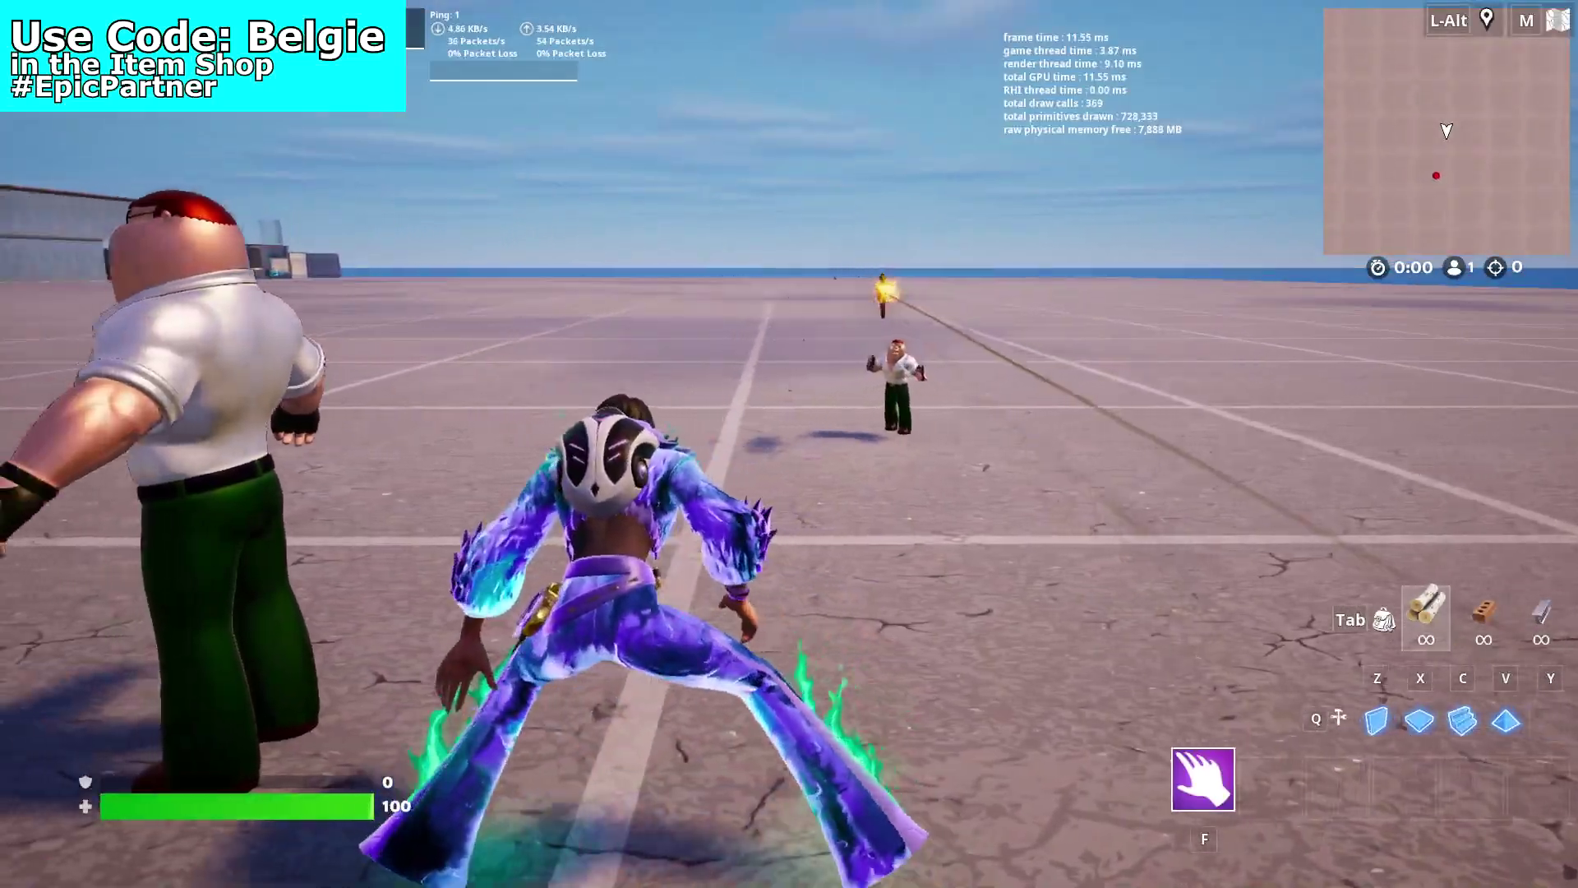
key("w")
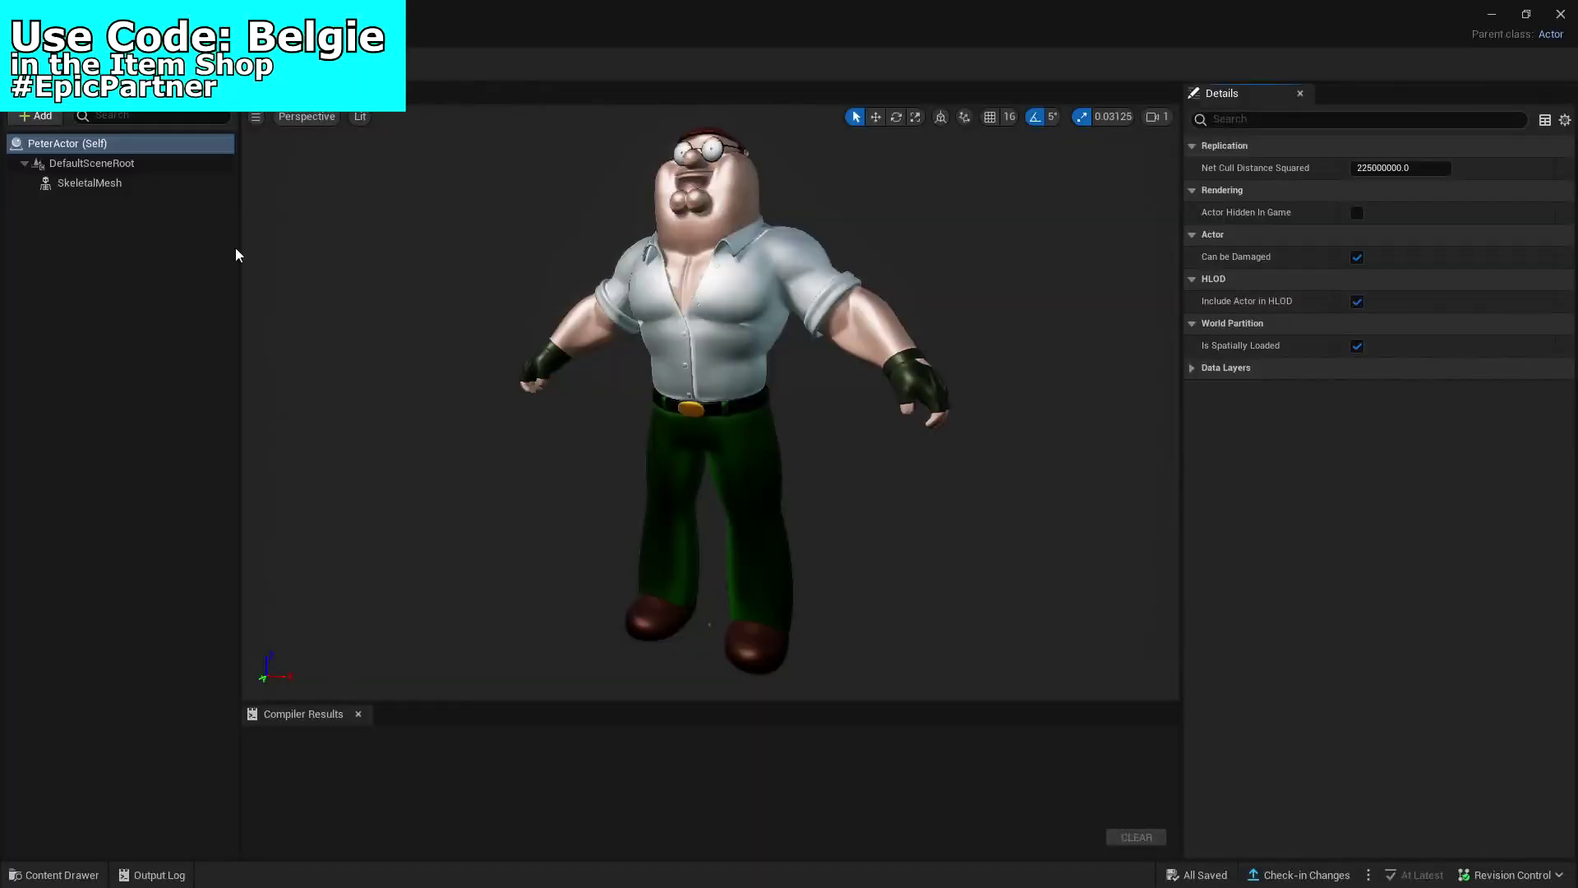
- Set the skeletal mesh's uniform scale to 100 in the PeterActor blueprint, compile it and save
left_click(156, 183)
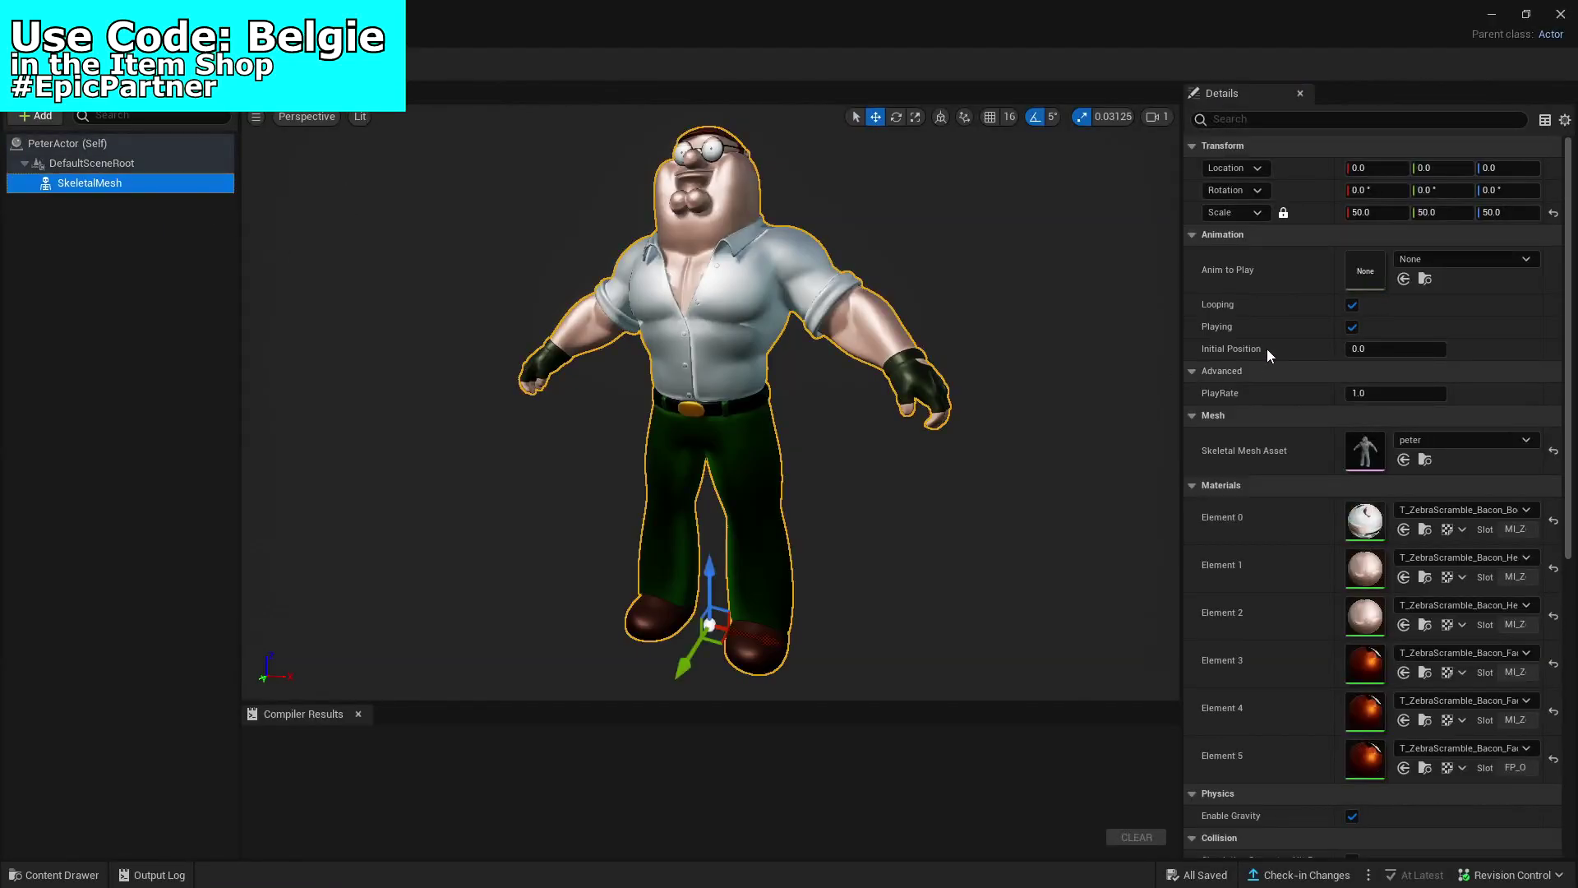
left_click(1348, 216)
type("100")
key("Return")
scroll(730, 290, "down", 3)
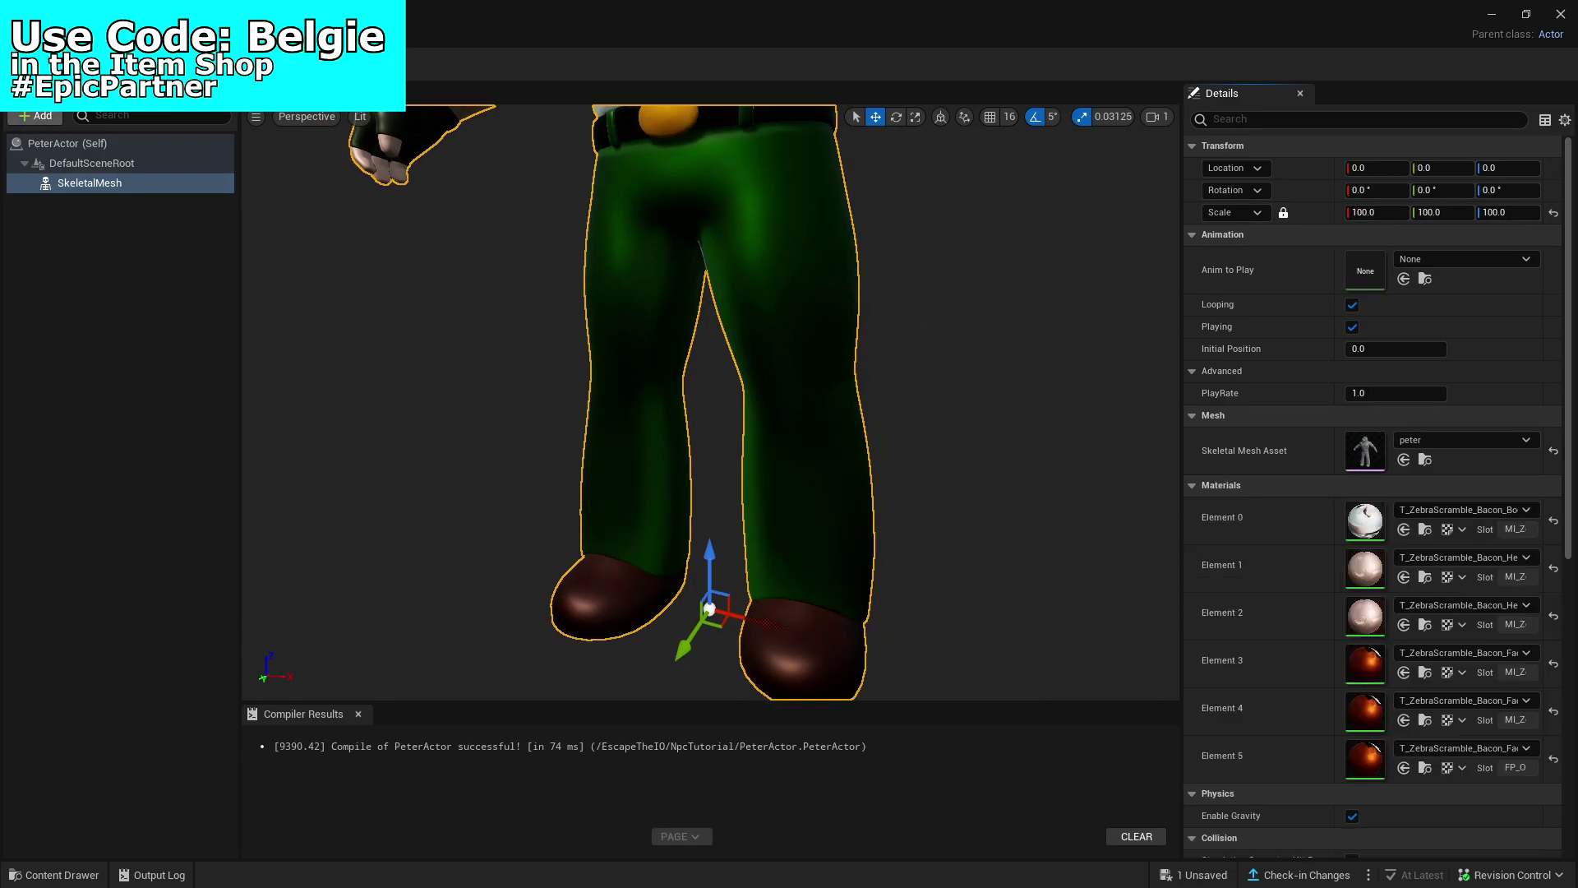
key("ctrl+s")
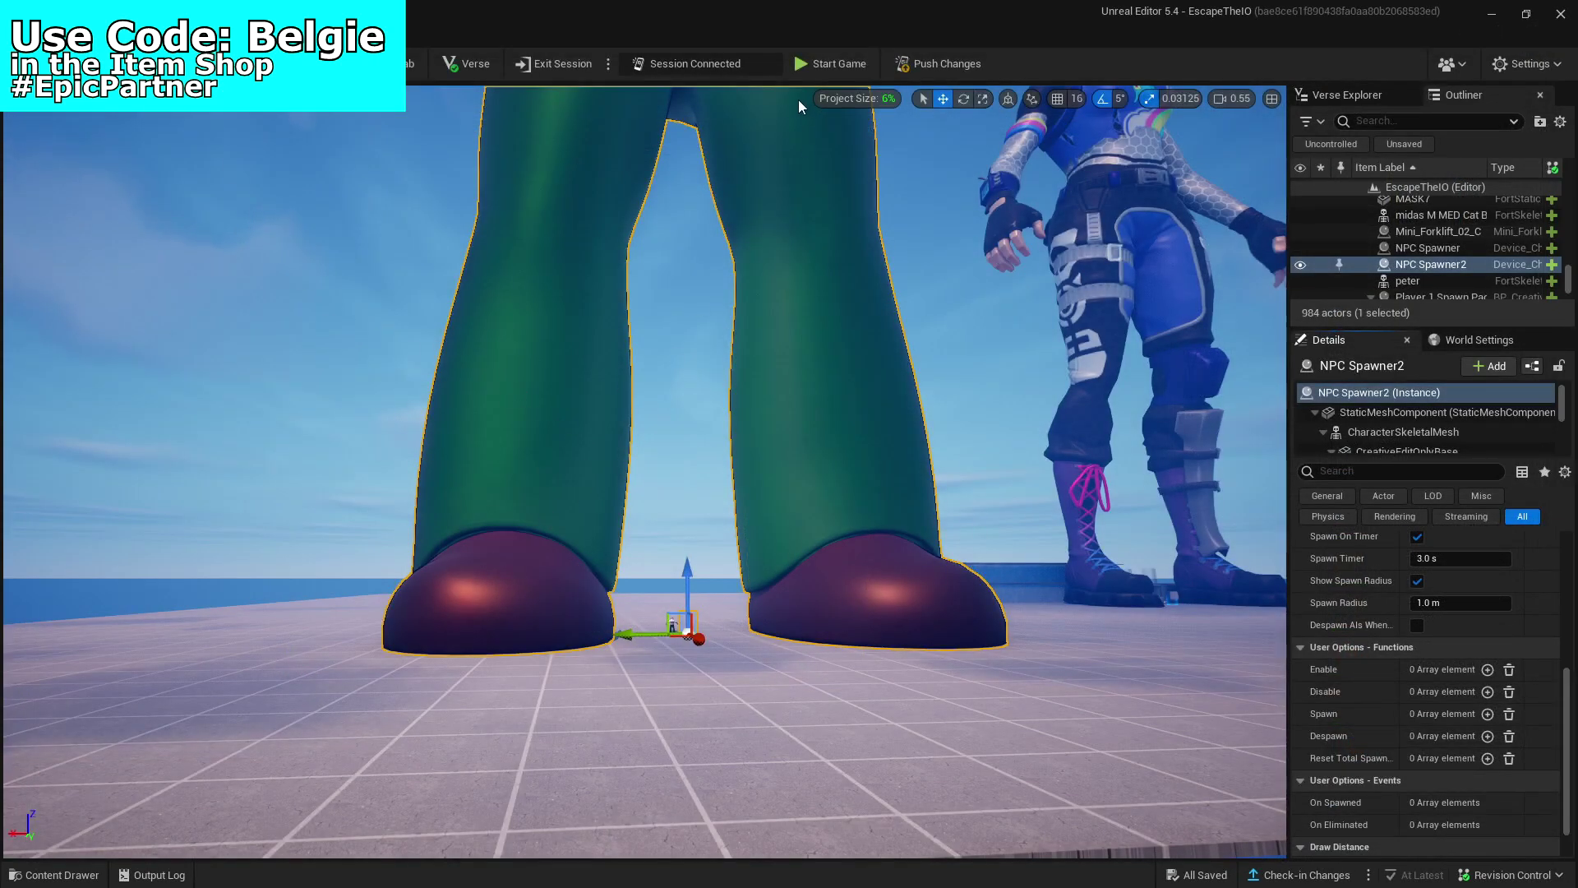
- Start the game again and circle around the spawned Peter NPC to check it at the new scale
left_click(830, 64)
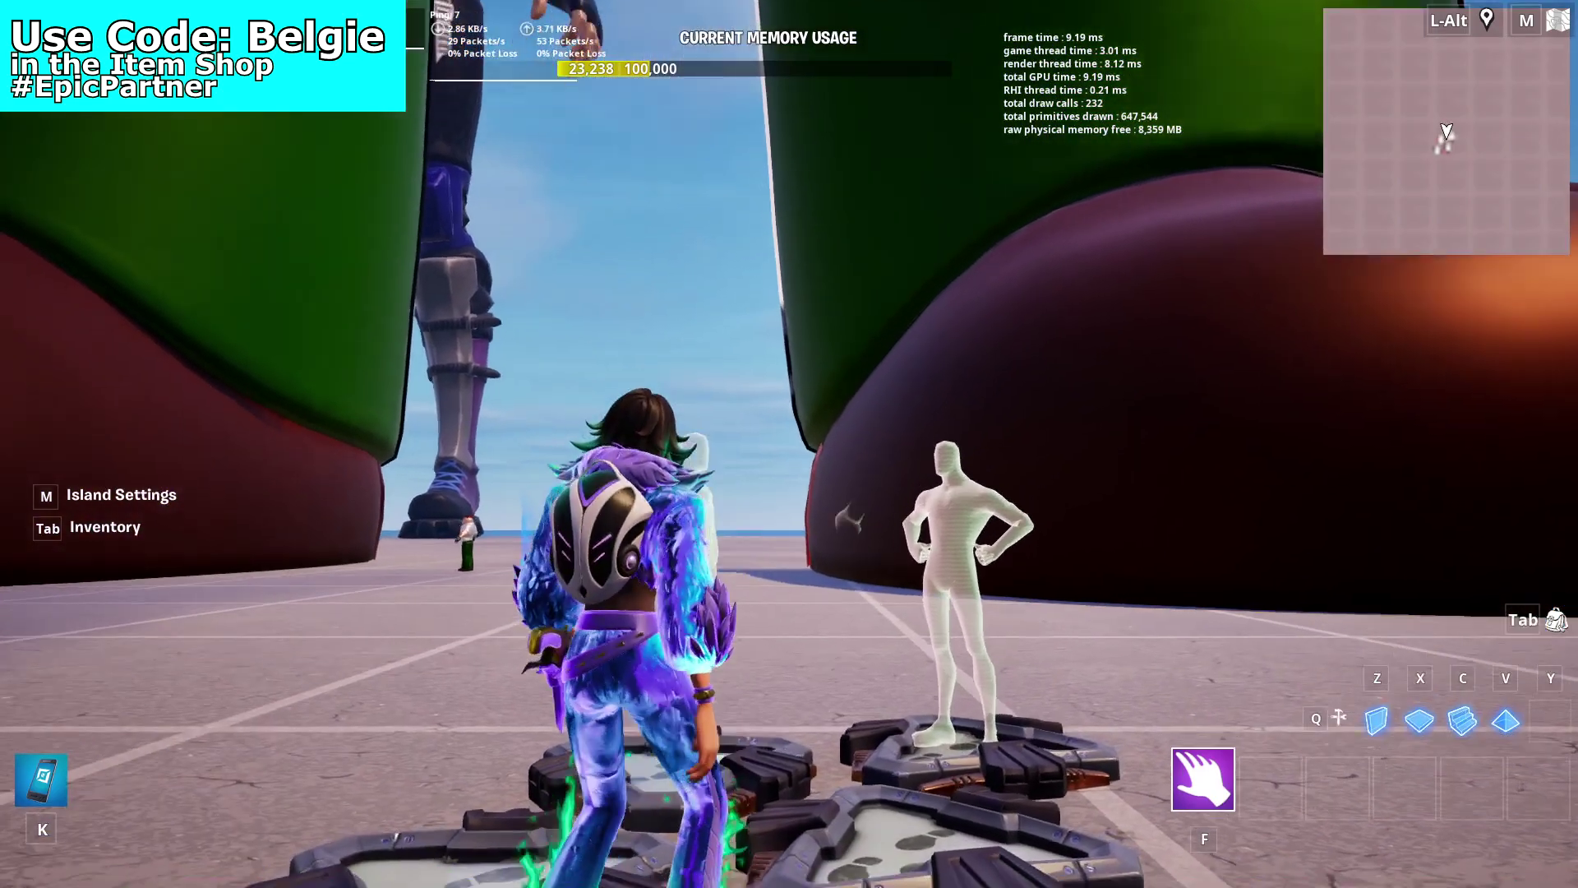
key("s")
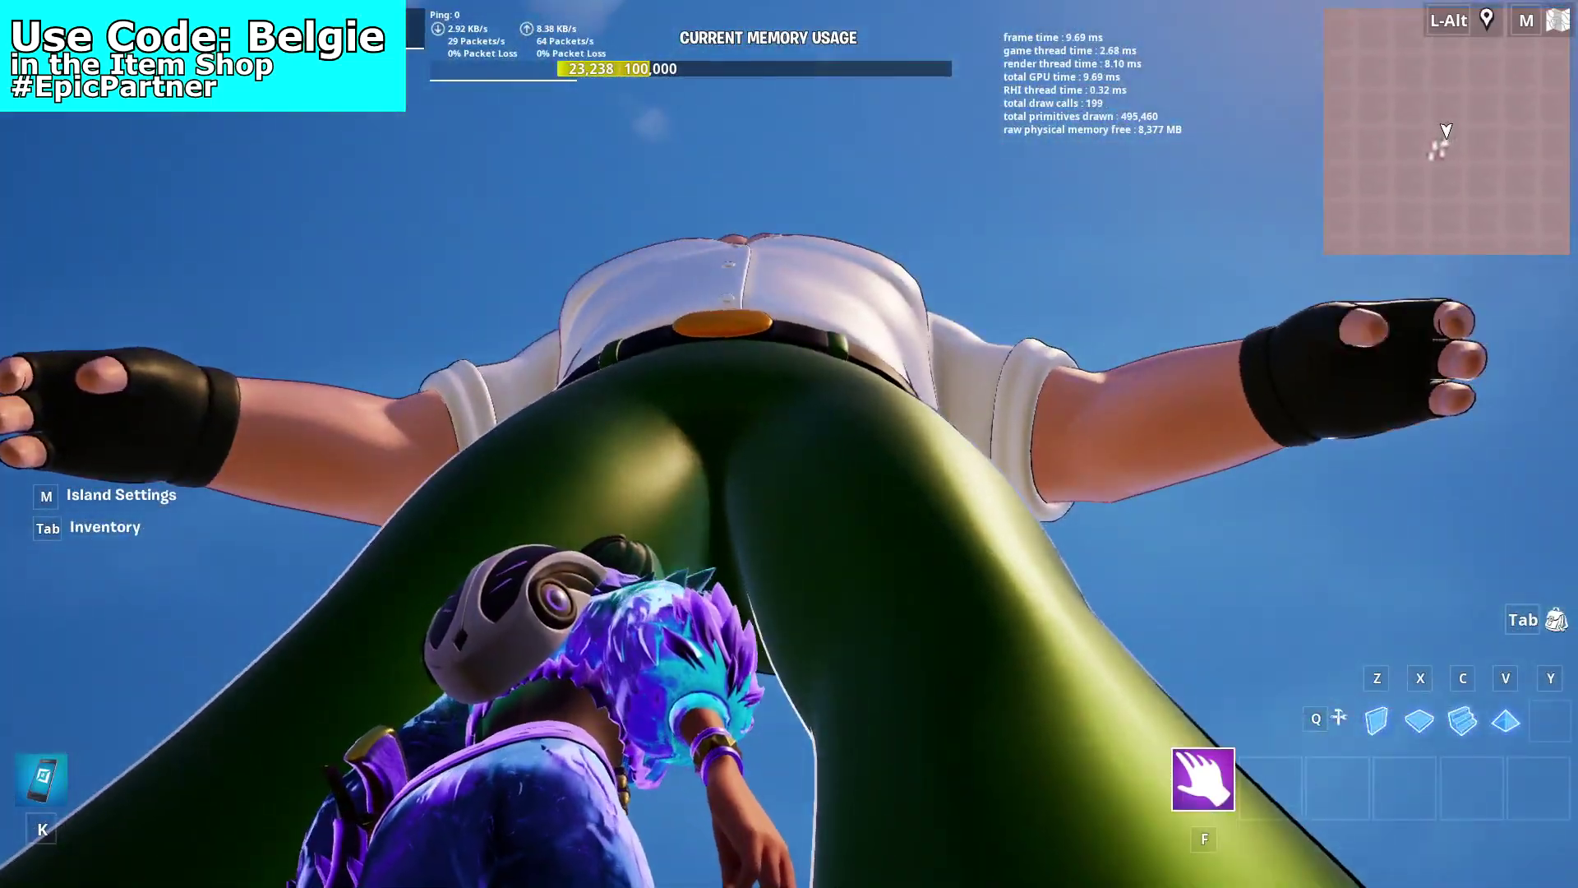
key("Escape")
left_click(1196, 588)
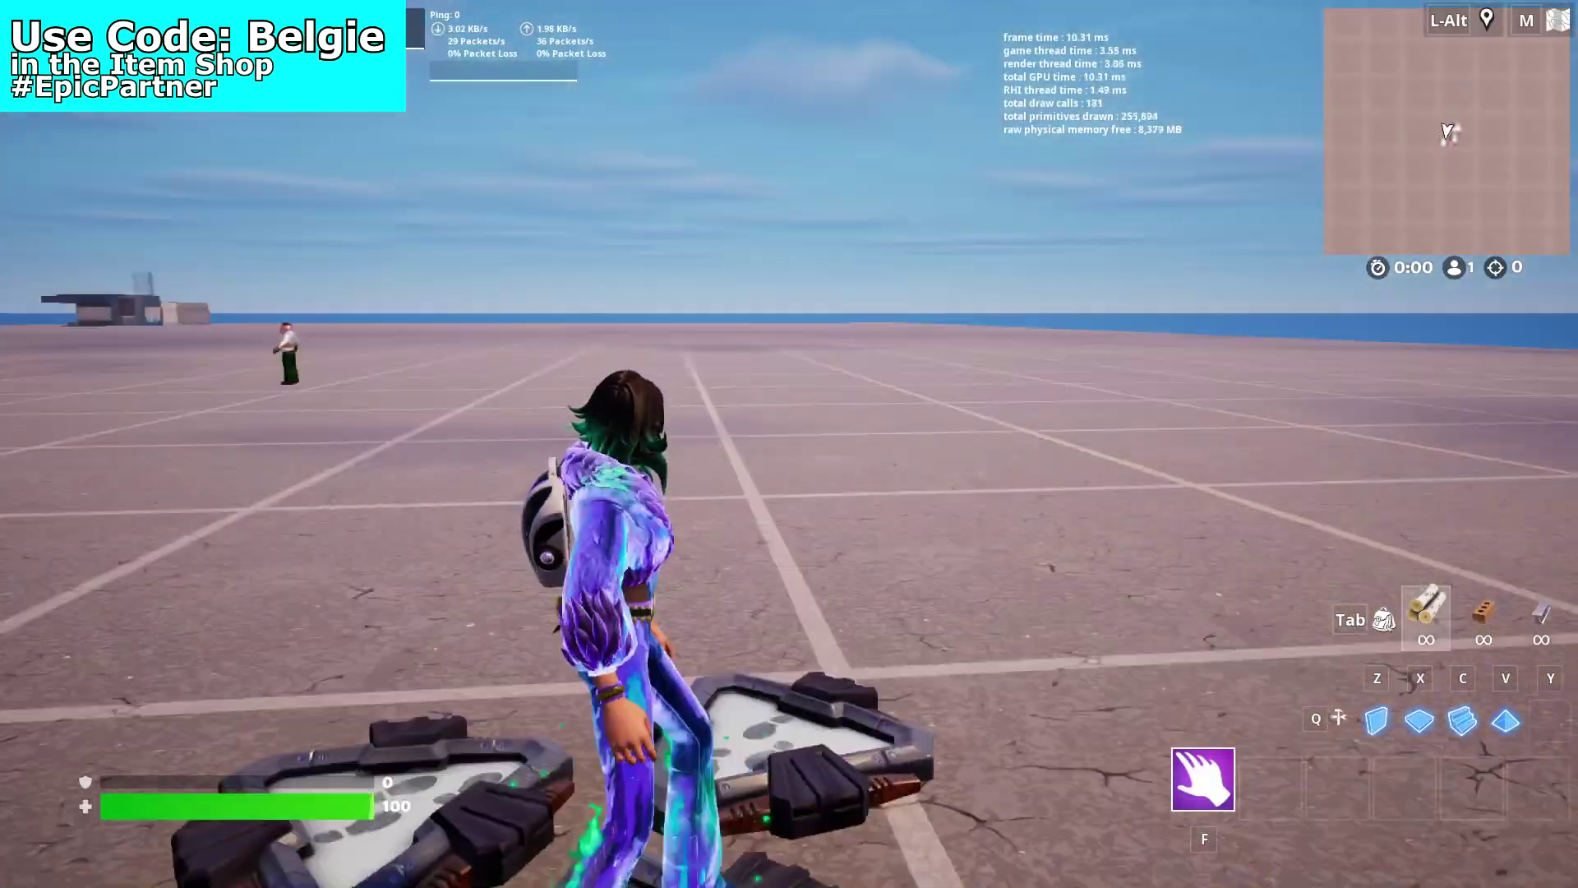
key("w")
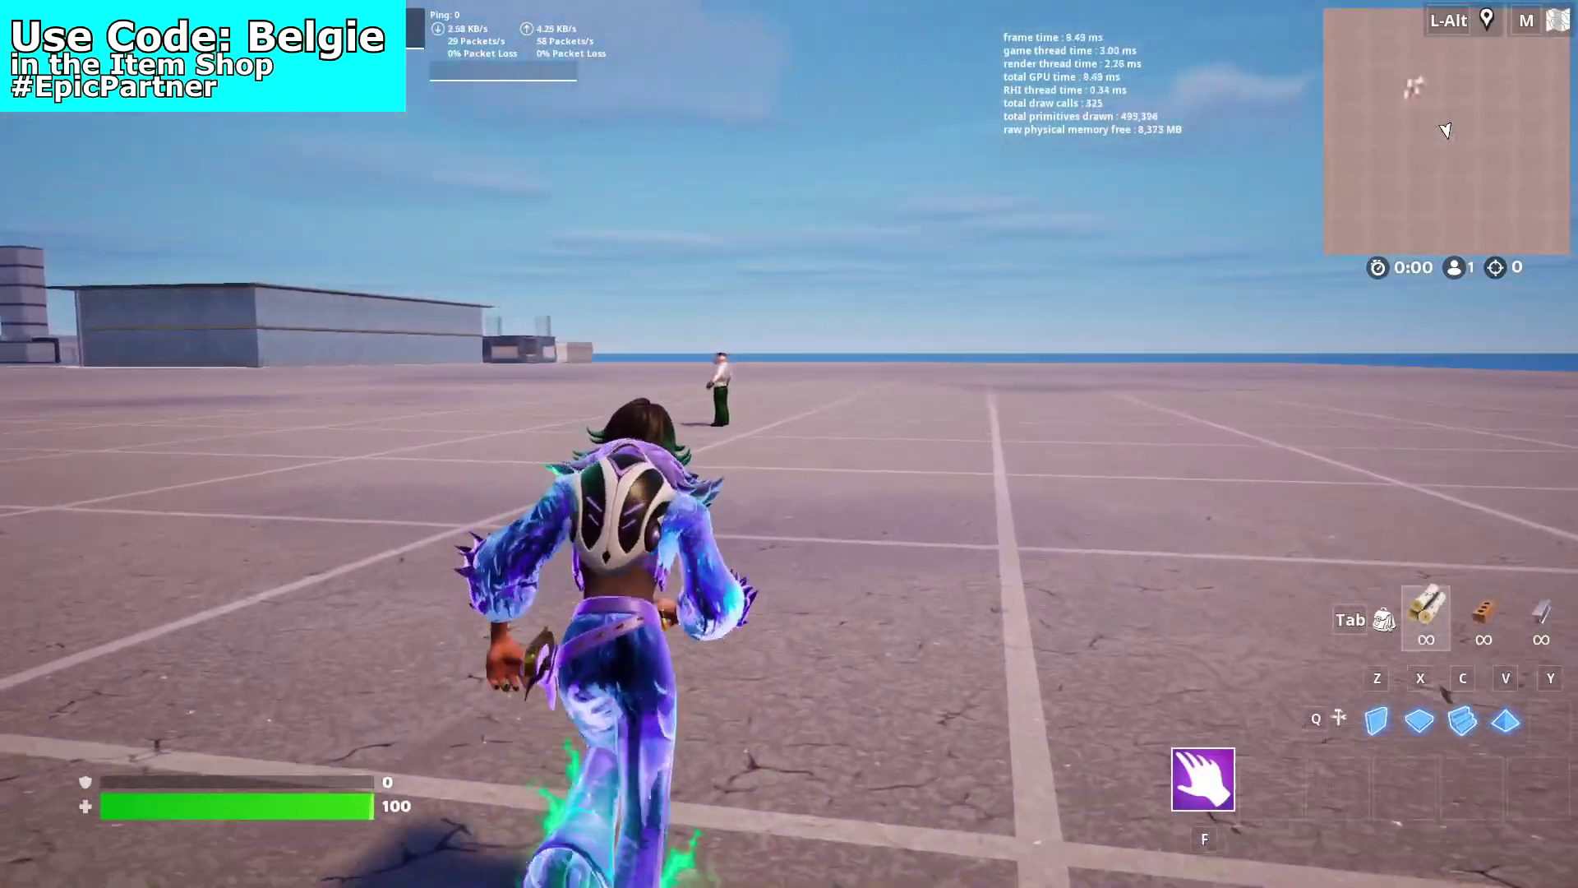
key("w")
key("w")
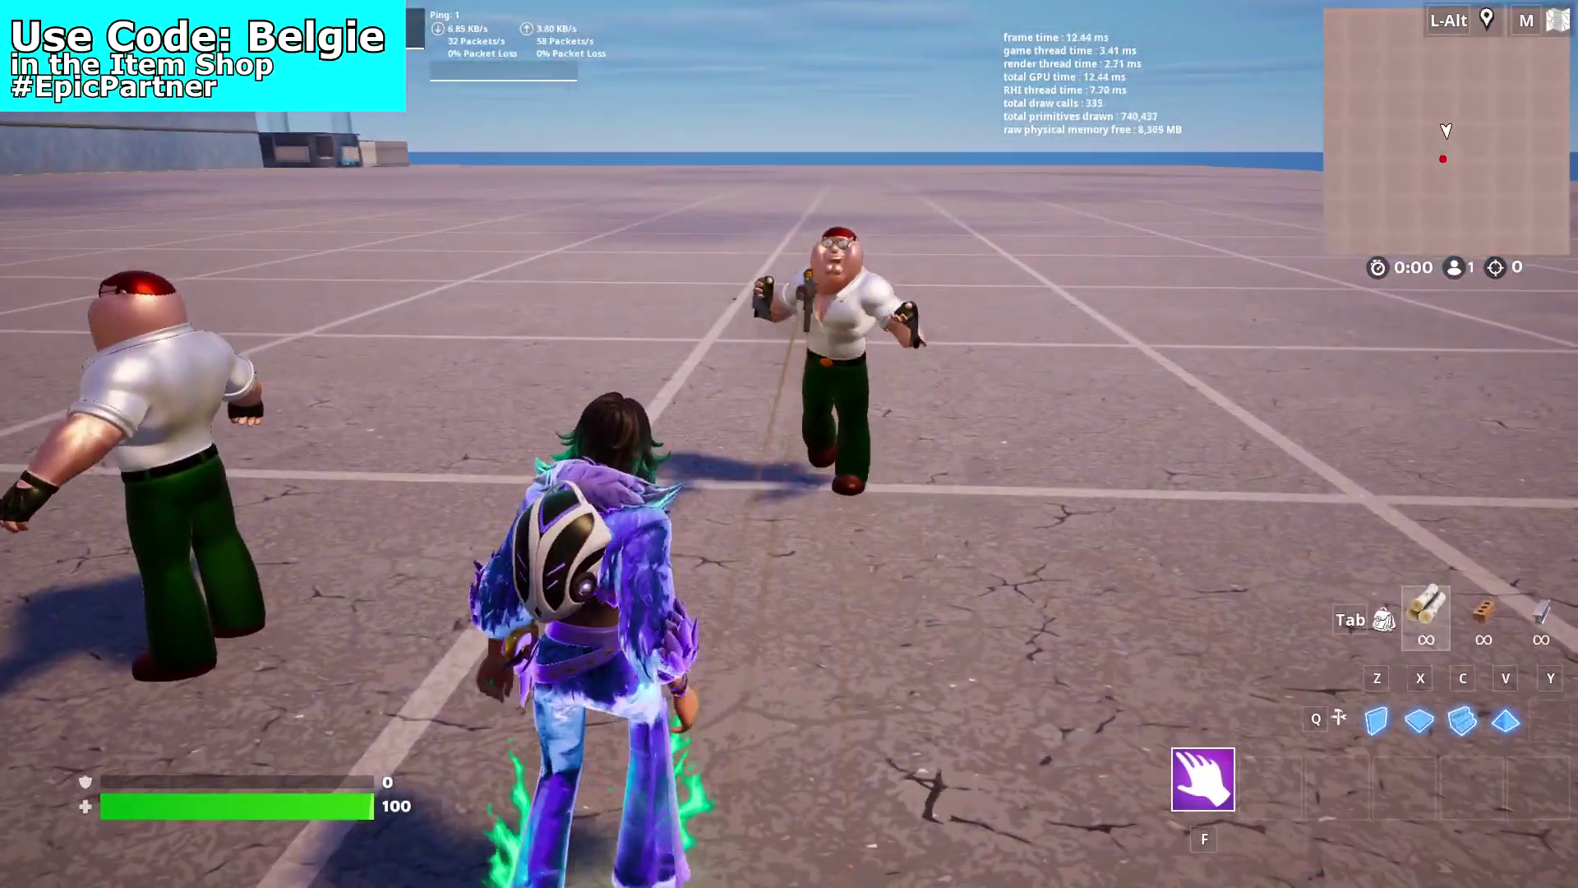
key("d")
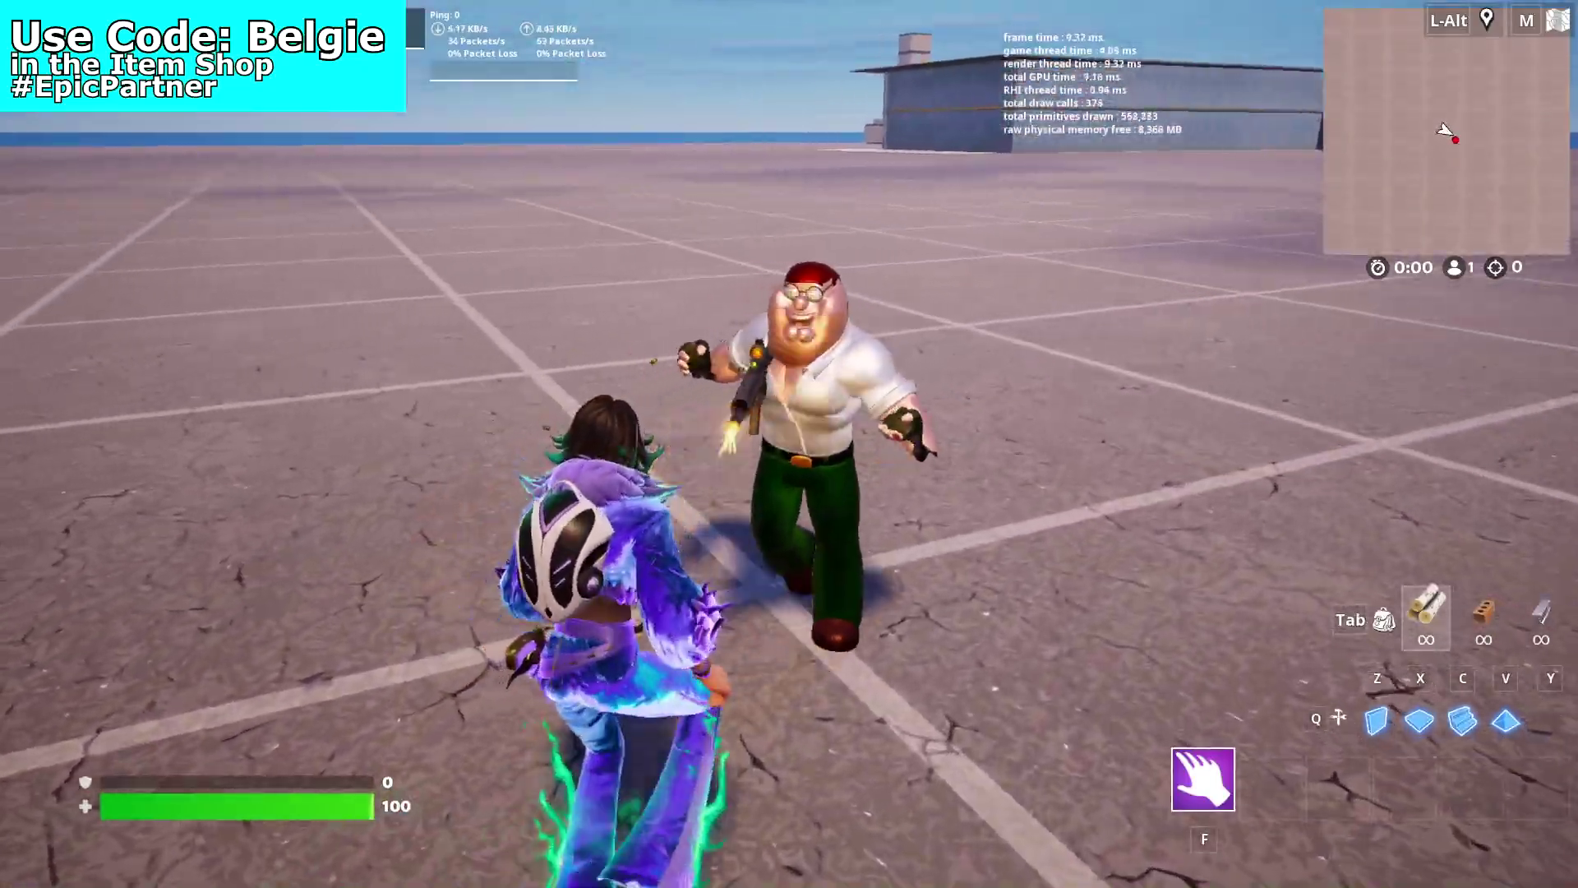
key("s")
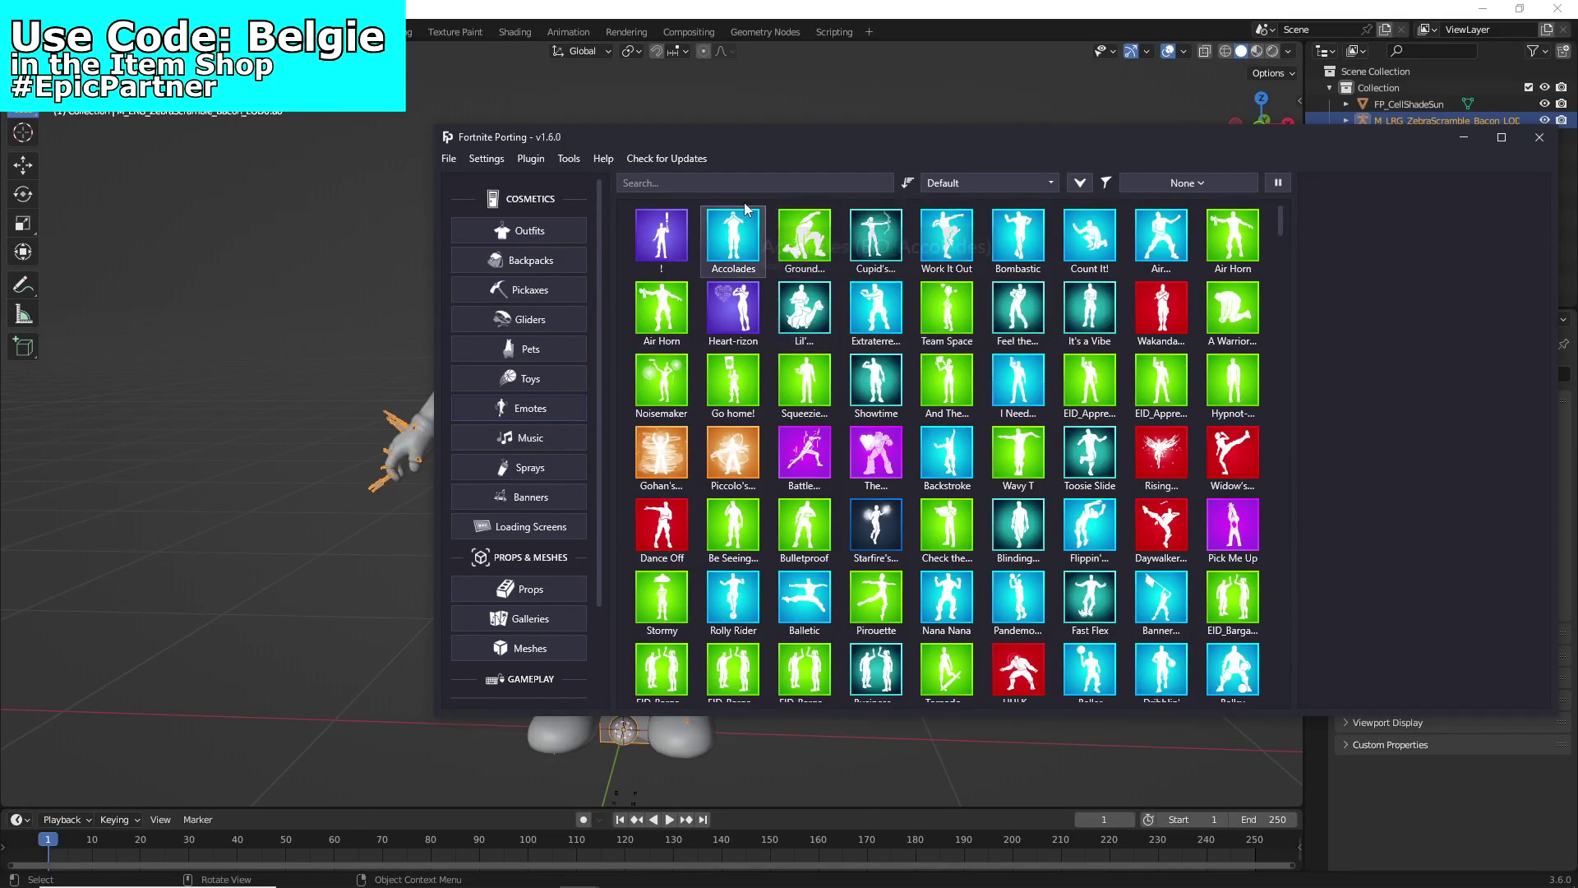
- In Fortnite Porting, search the emotes for "grid" and send Get Griddy to Peter's armature in Blender
type("grid")
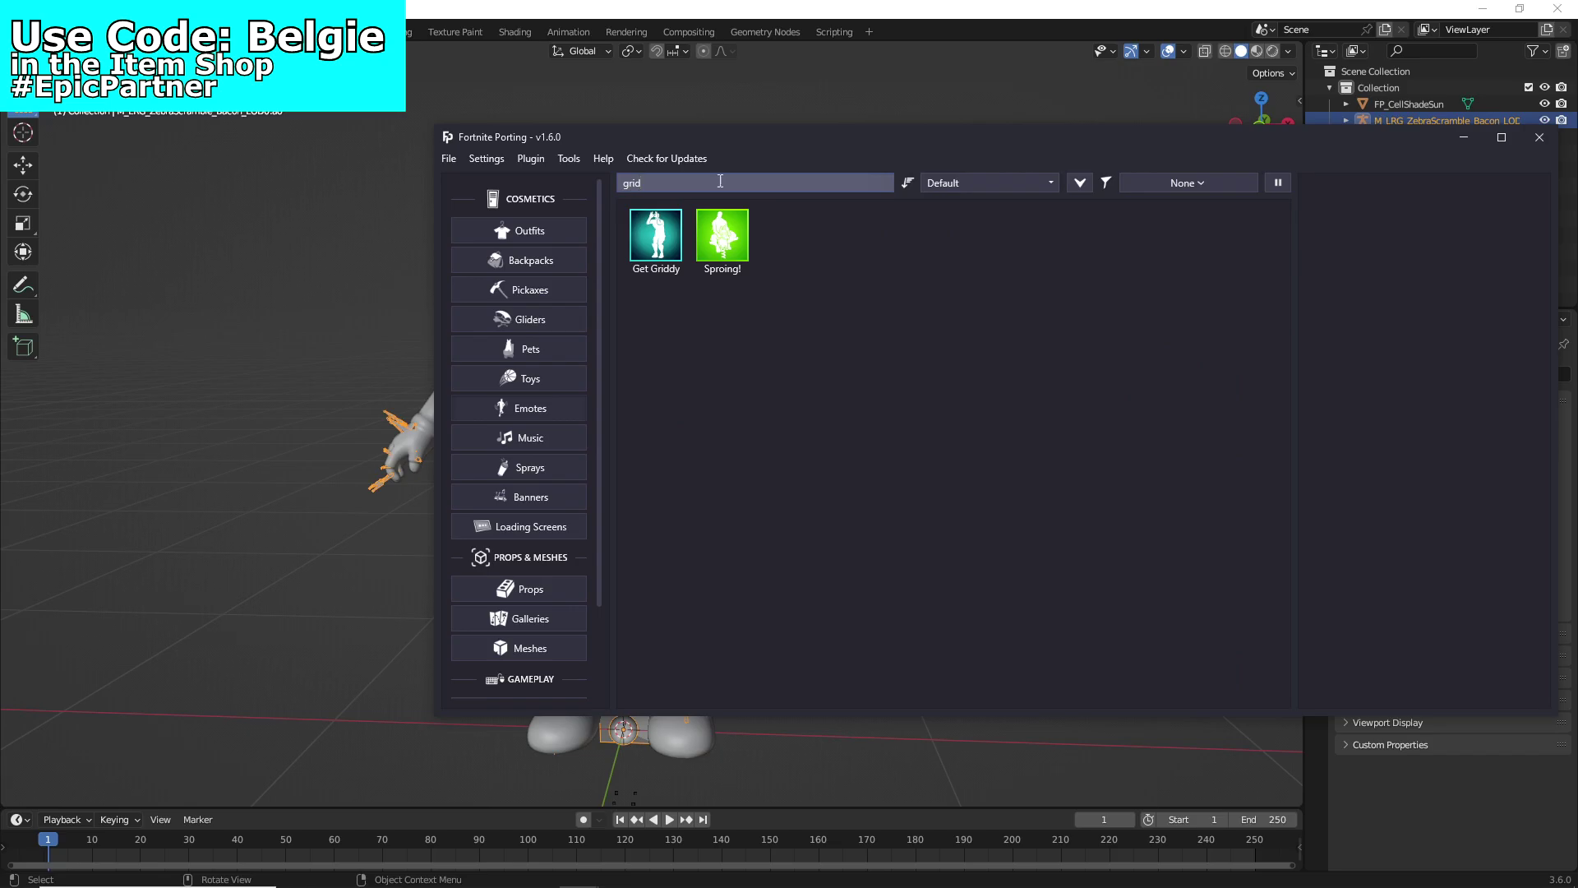
left_click(645, 246)
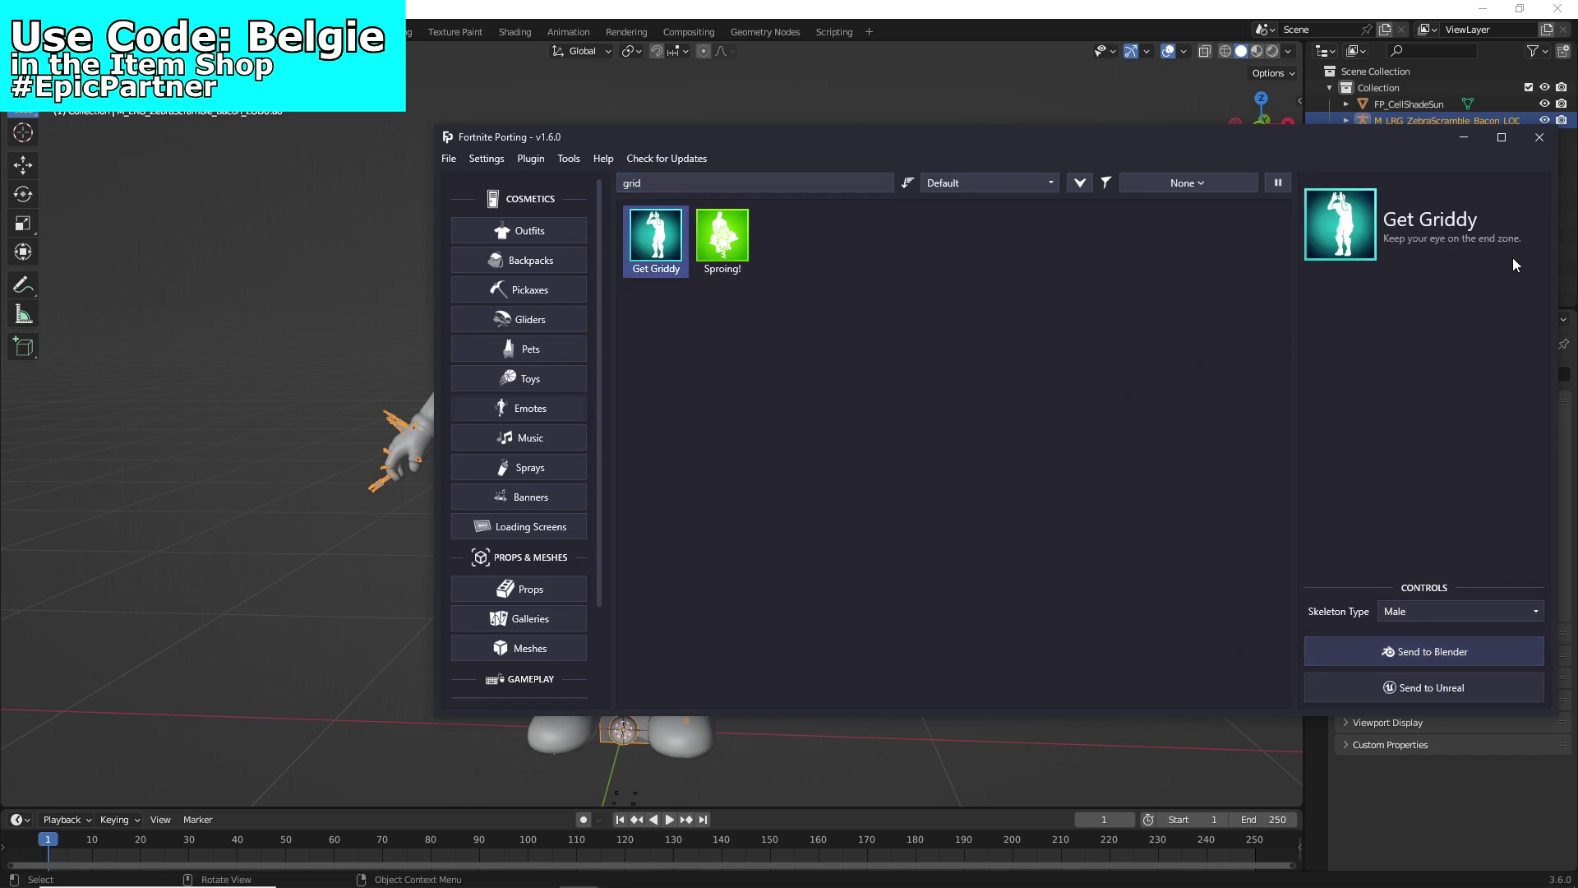
left_click(423, 142)
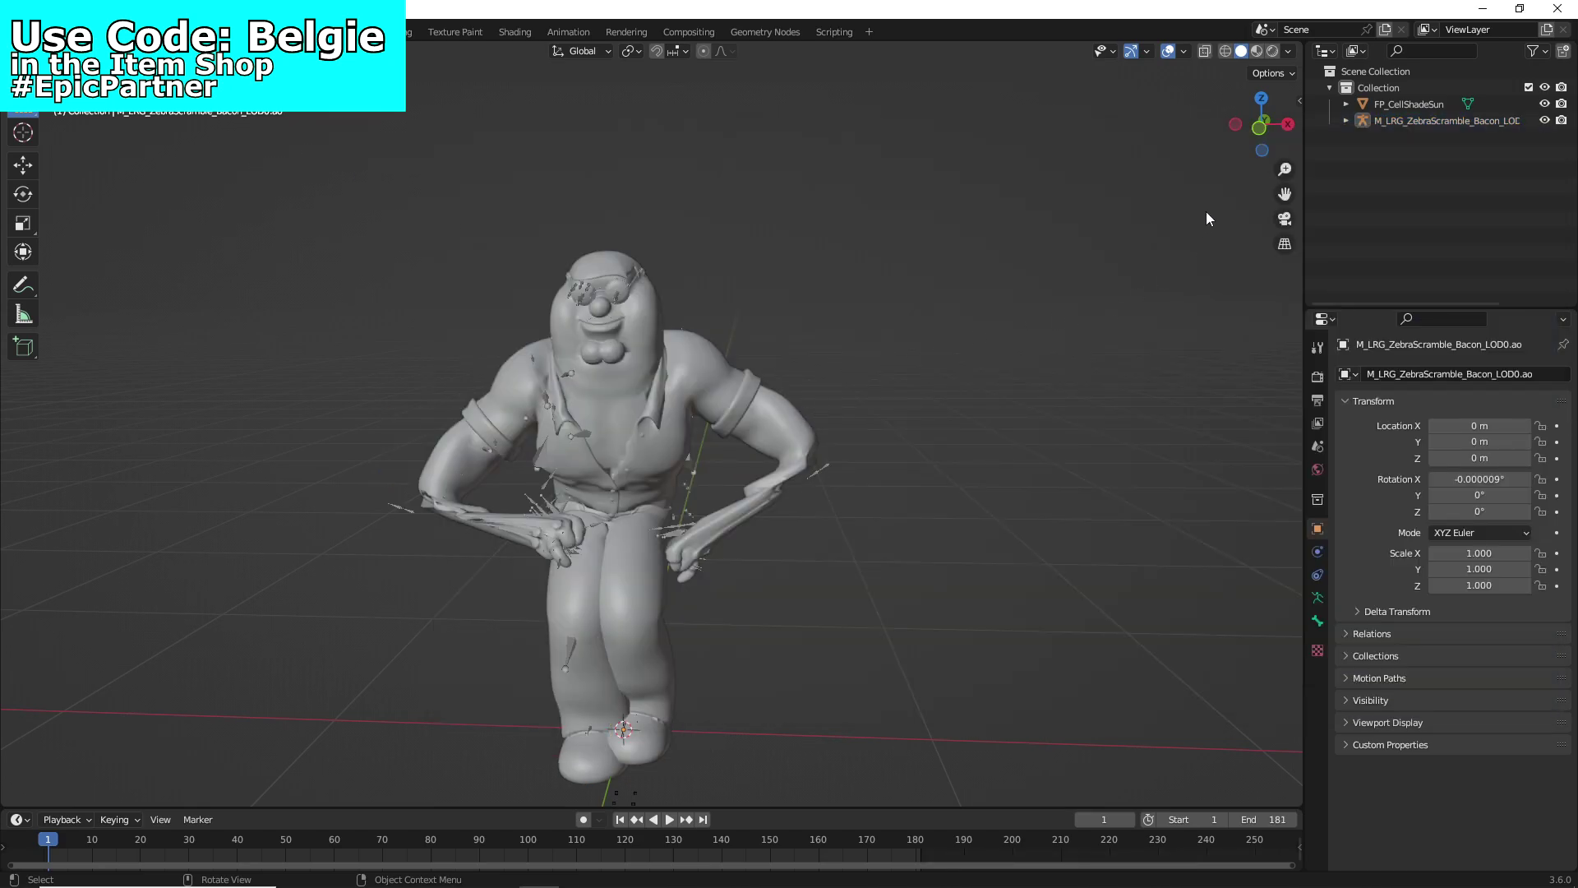
- View the Peter model from several angles in Blender and play the imported emote animation
middle_click_drag(1068, 275, 422, 535)
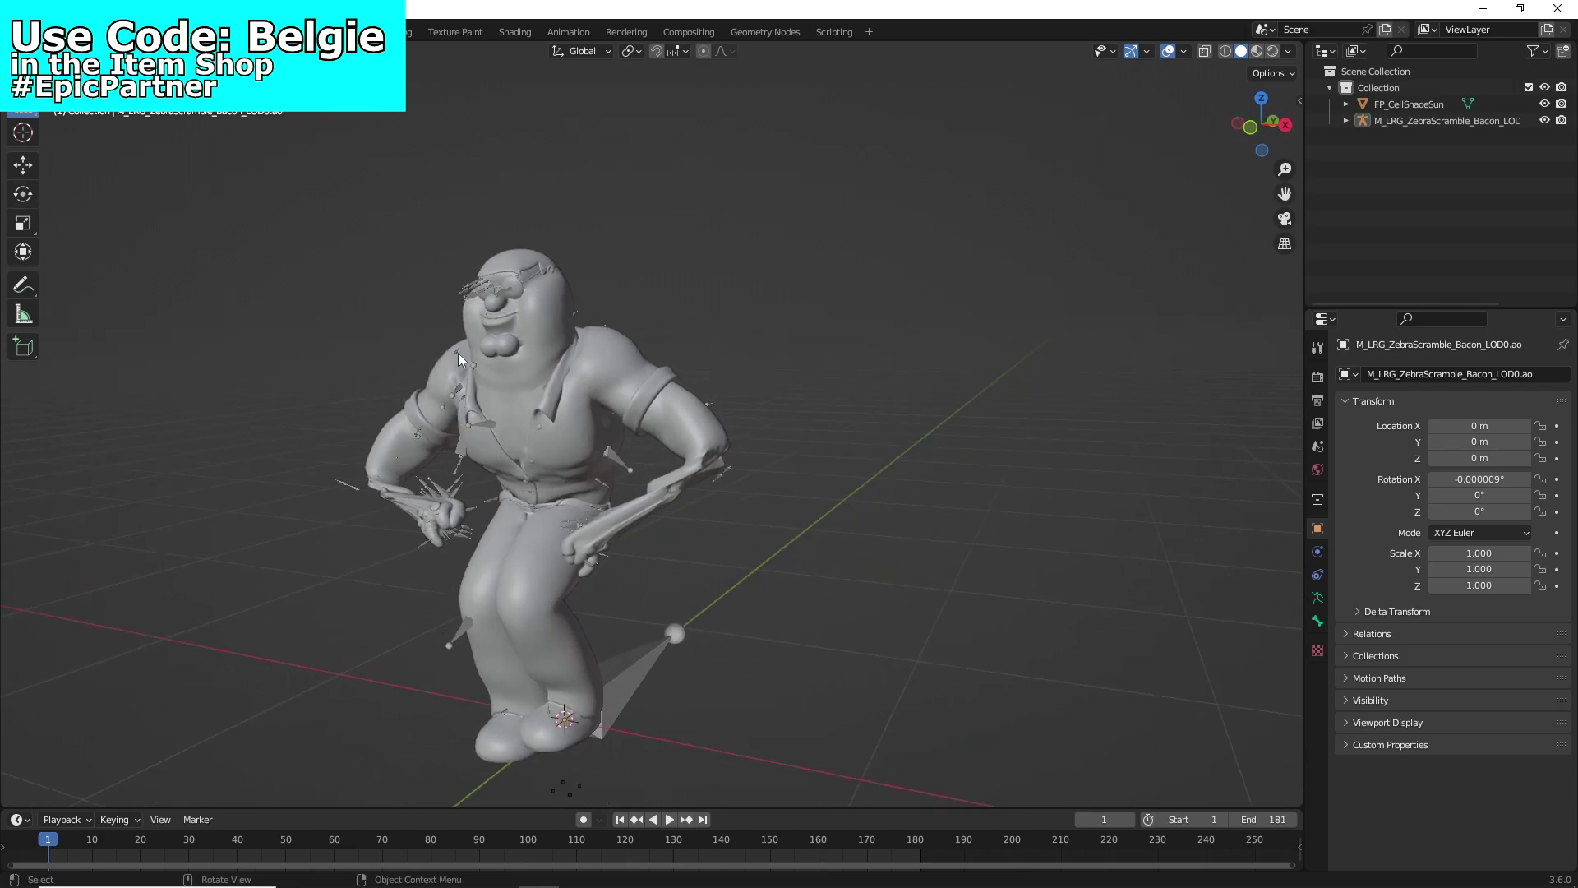
middle_click_drag(457, 353, 557, 396)
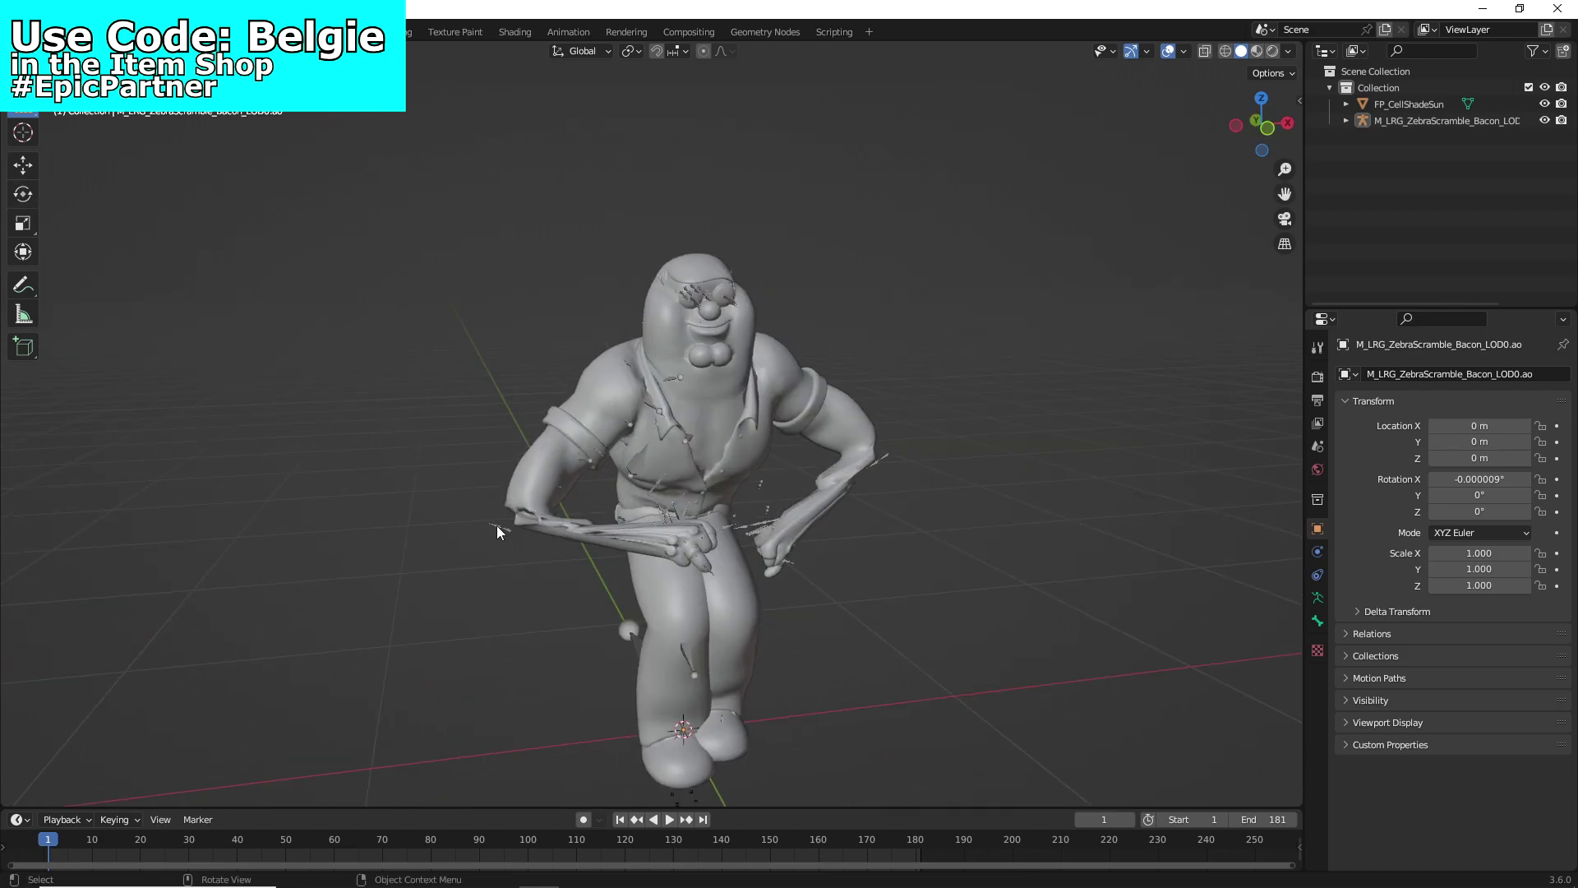
left_click(669, 820)
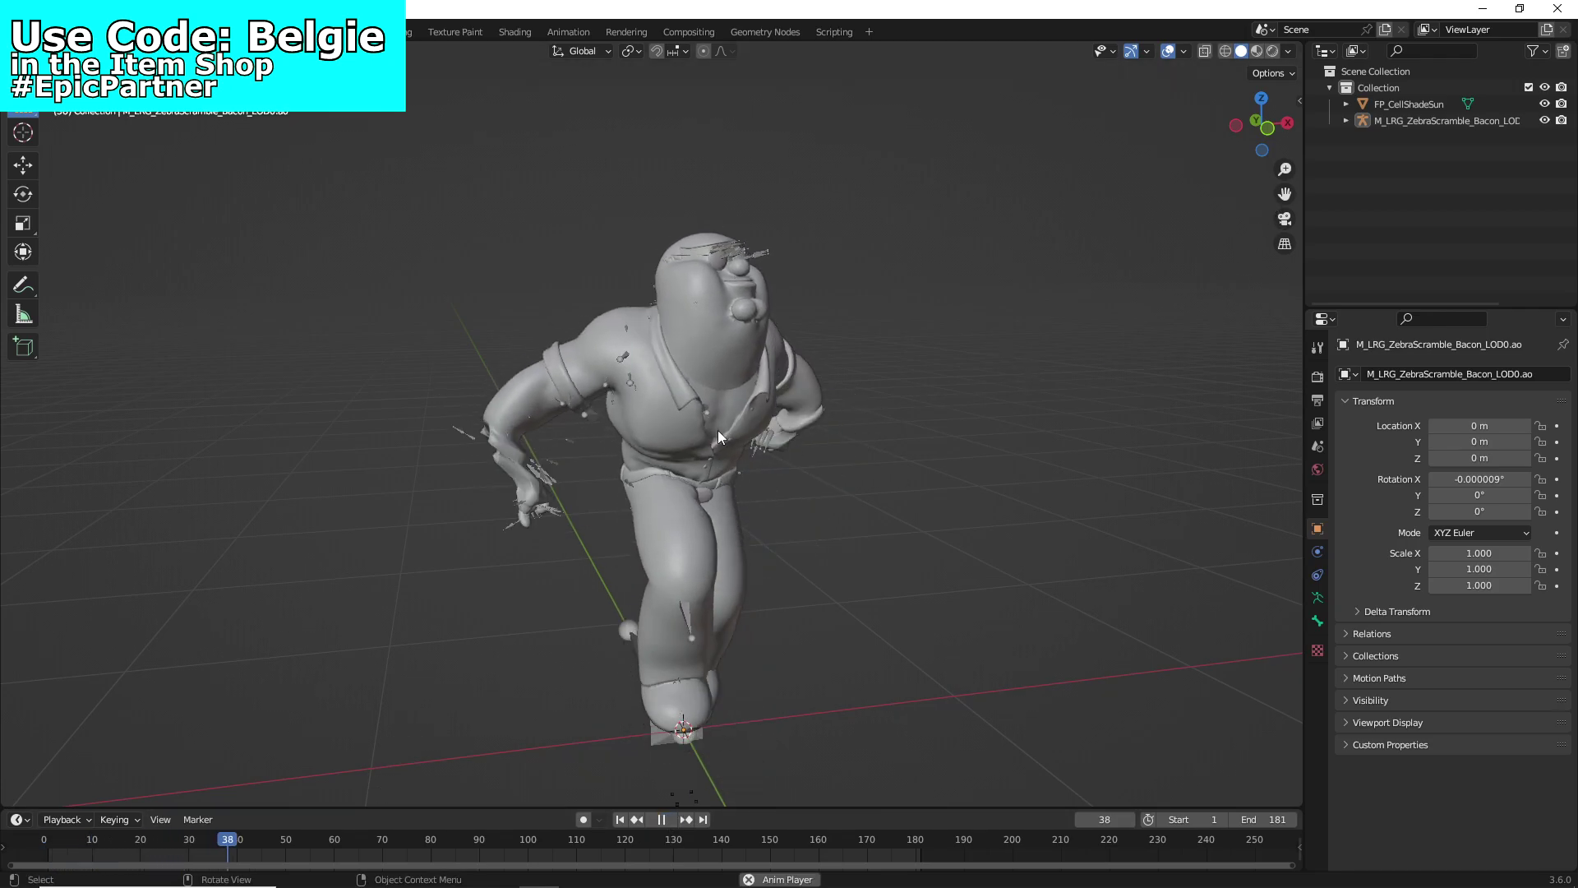